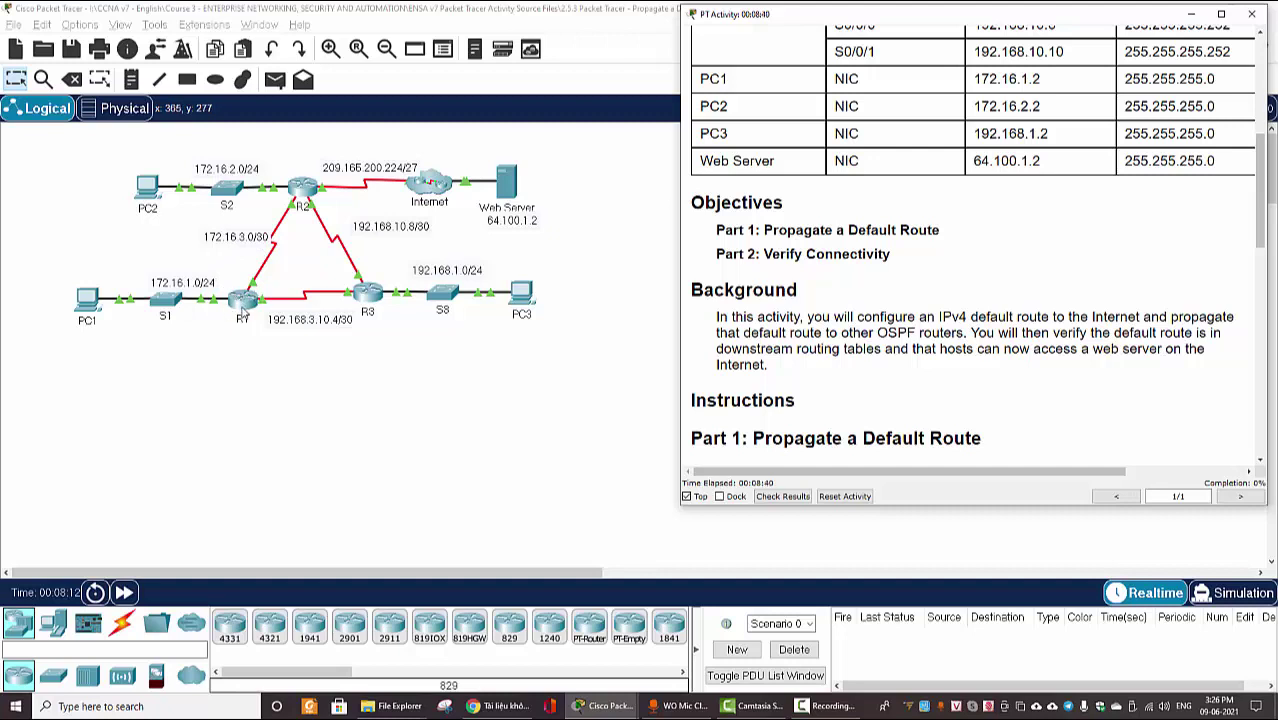
Select and deselect R1 and R3, then scroll the activity instructions to Part 1 Step 1
drag(213, 263, 377, 341)
click(340, 350)
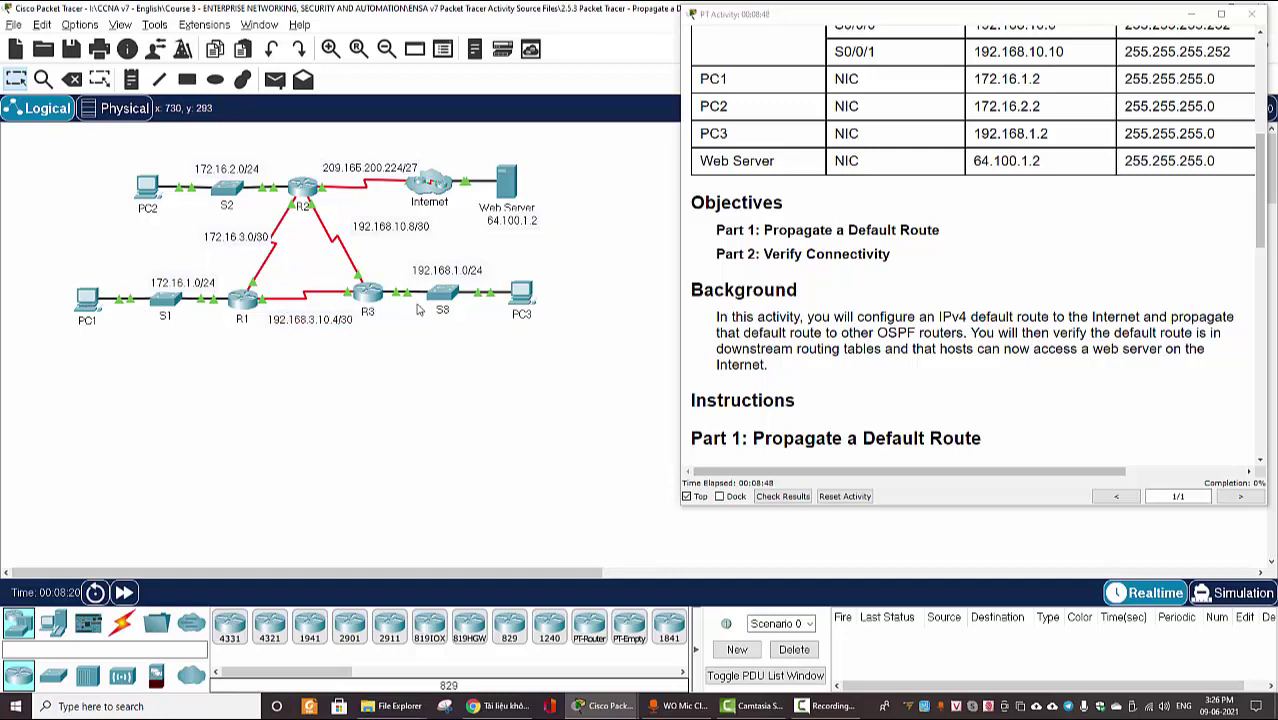
scroll(461, 285, down, 2)
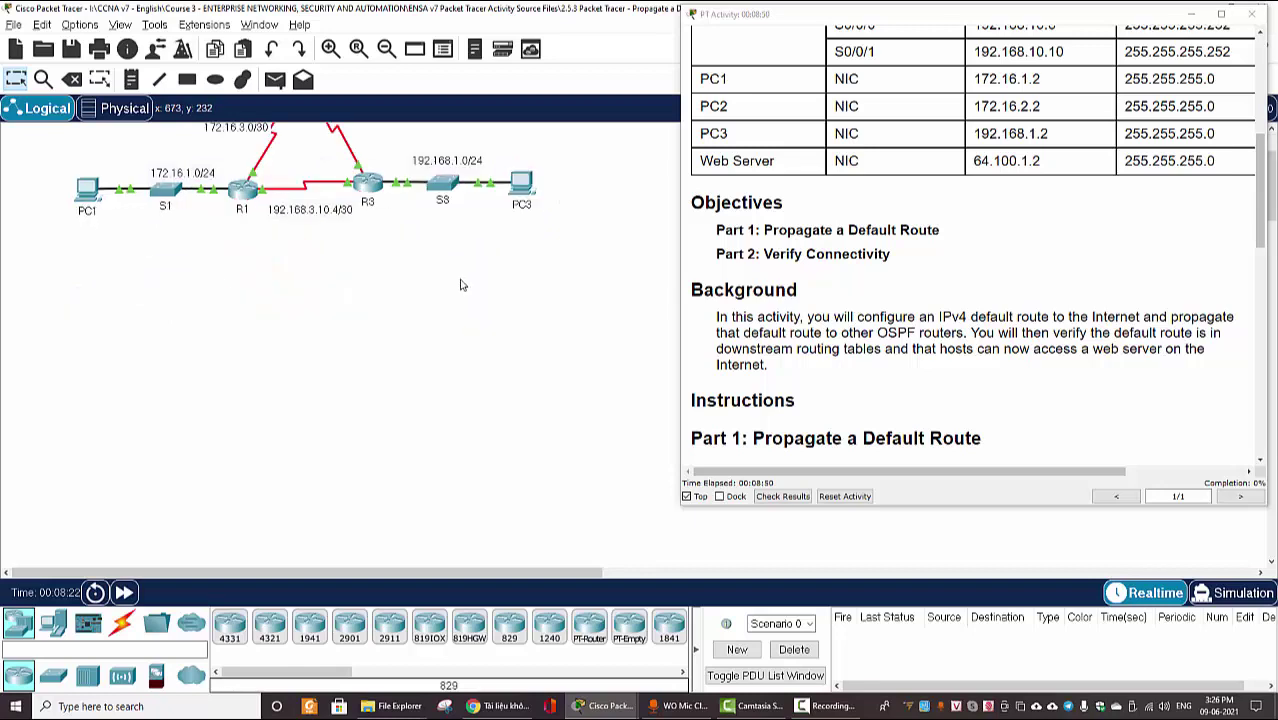
scroll(446, 287, up, 2)
scroll(781, 248, down, 3)
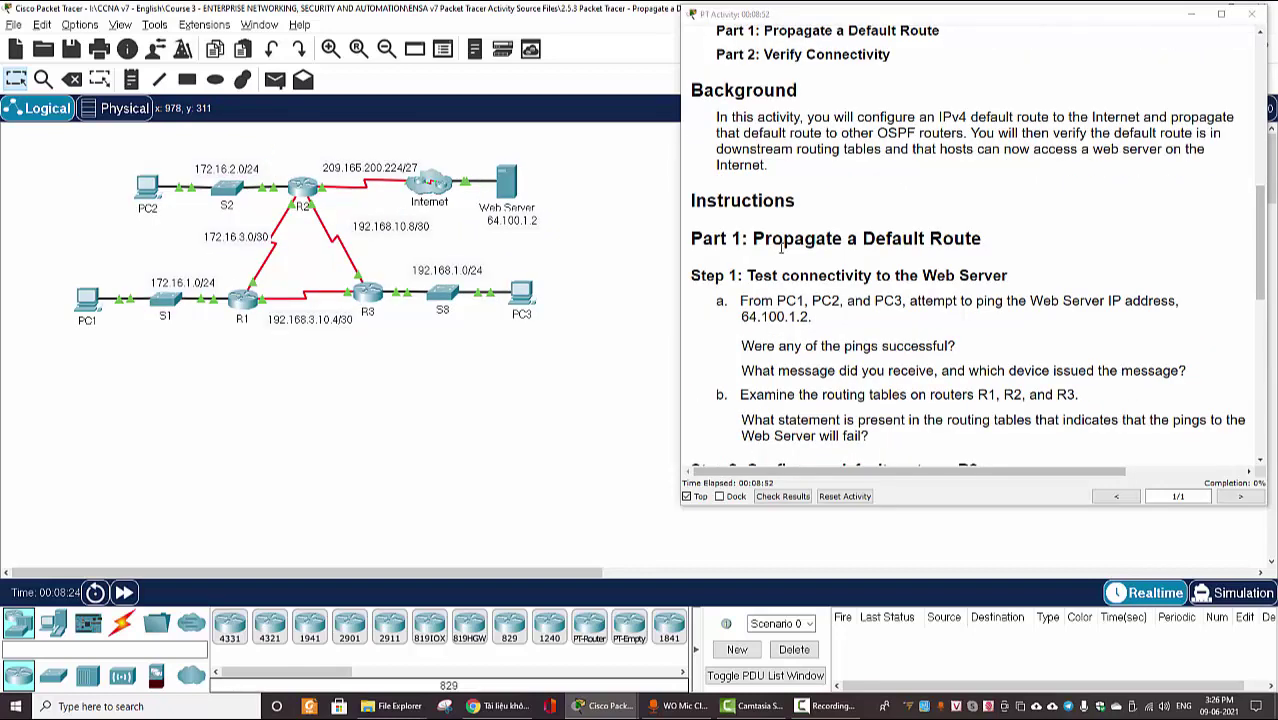
drag(749, 238, 1015, 263)
click(840, 268)
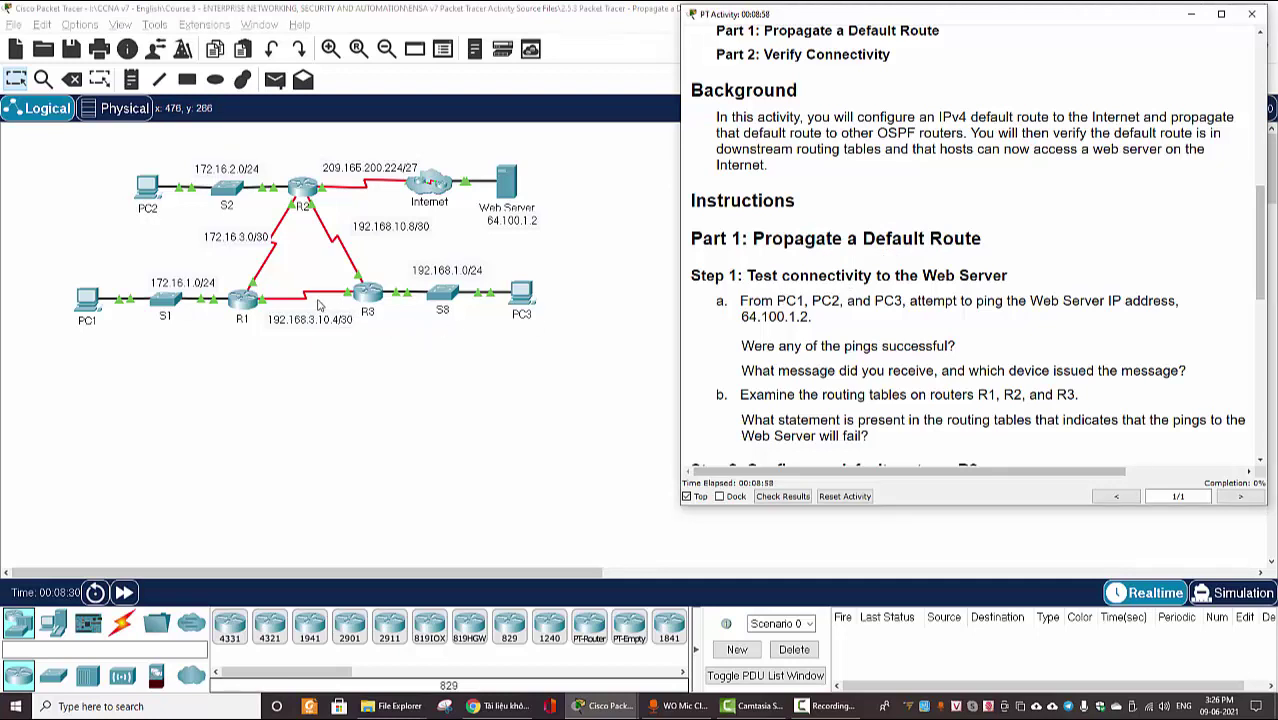
Ping 64.100.1.2 from PC1's command prompt, receiving destination host unreachable replies from 172.16.1.1
click(90, 309)
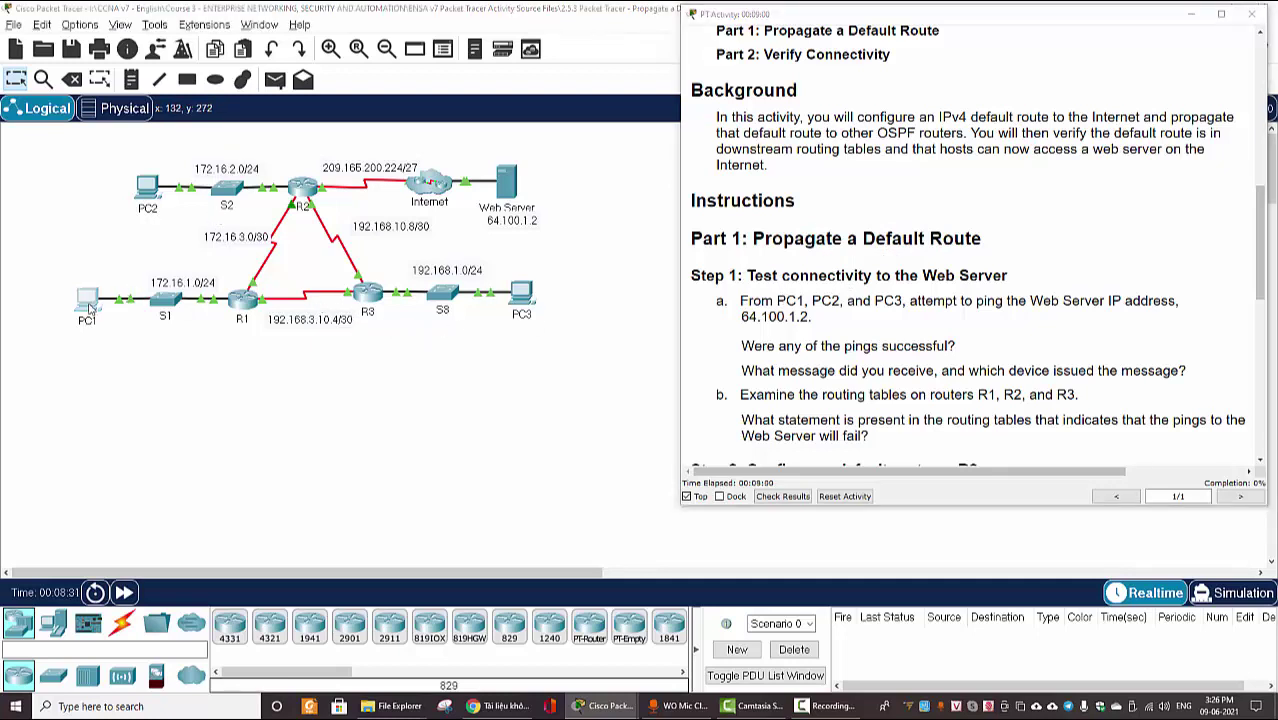
drag(540, 134, 232, 157)
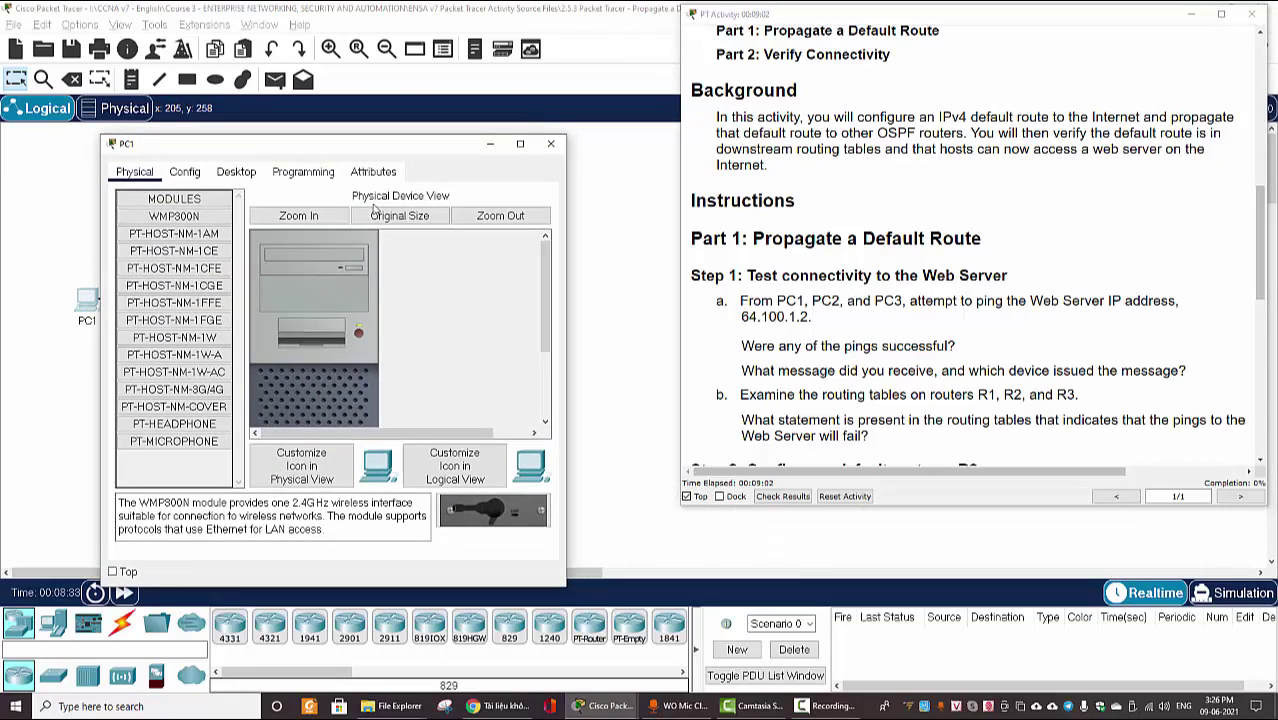
click(237, 171)
click(410, 228)
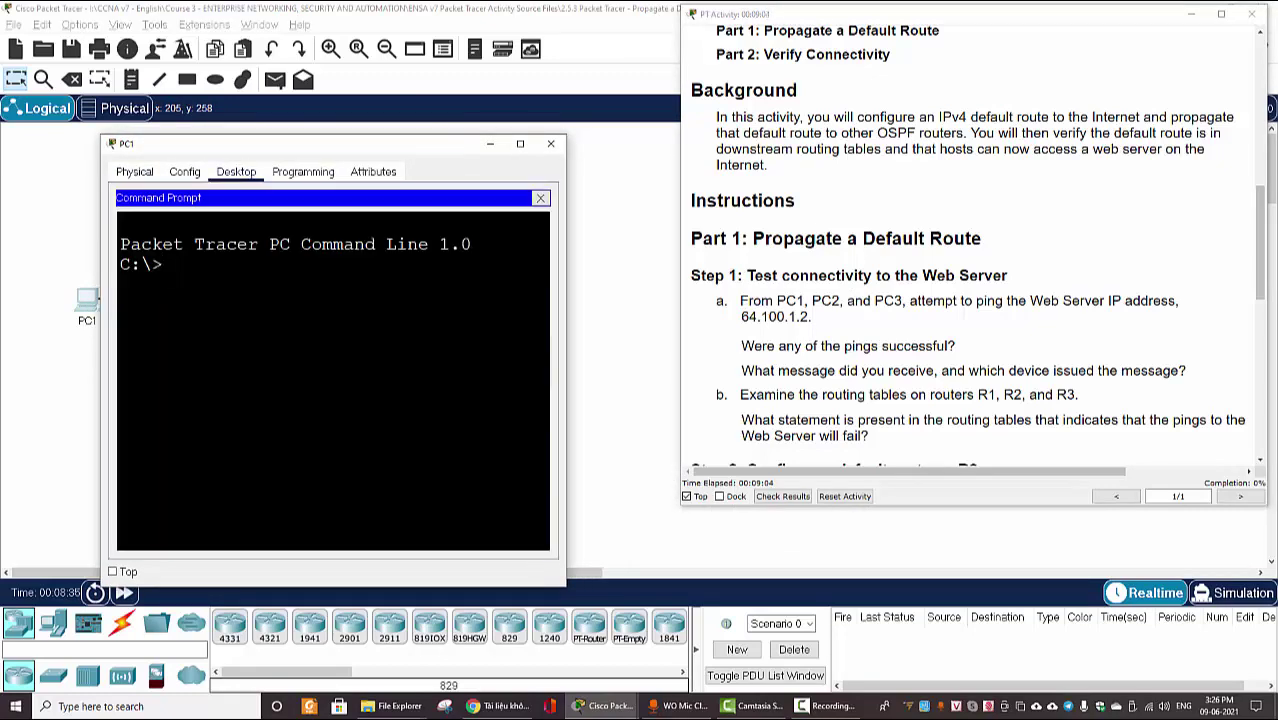
text(ping)
drag(427, 154, 476, 260)
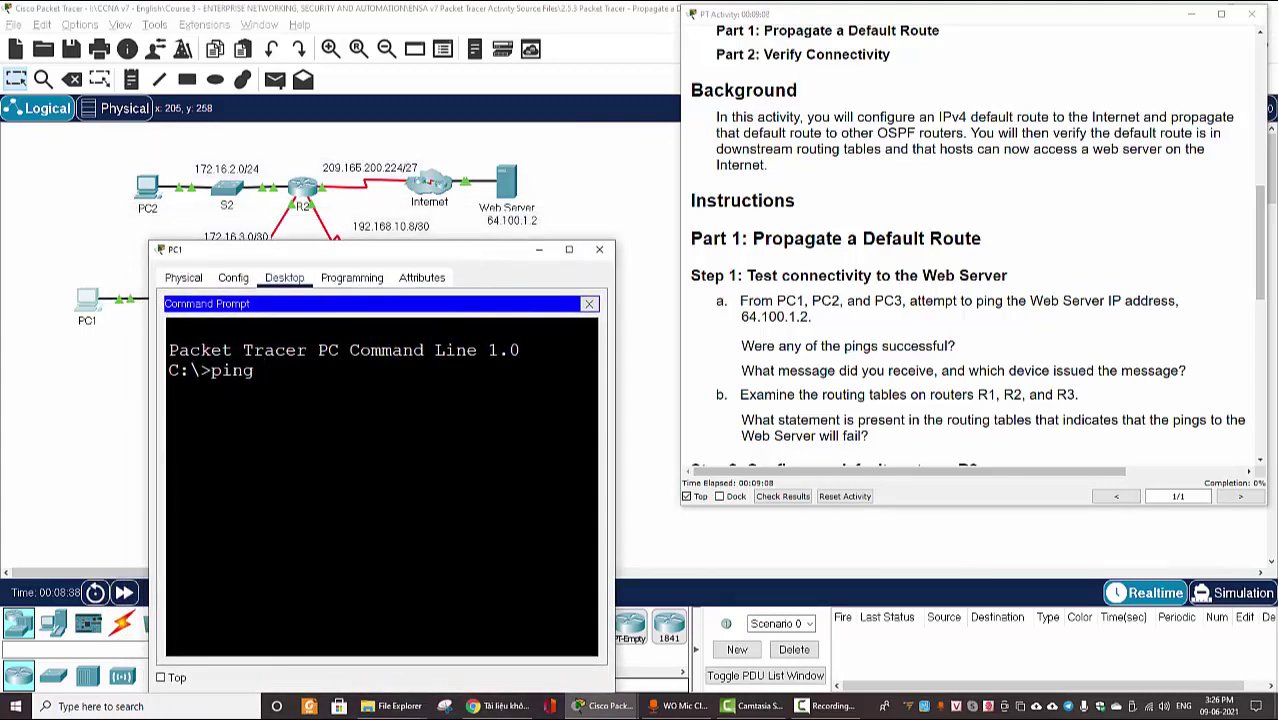
text(g 64.100.1.2)
key(Return)
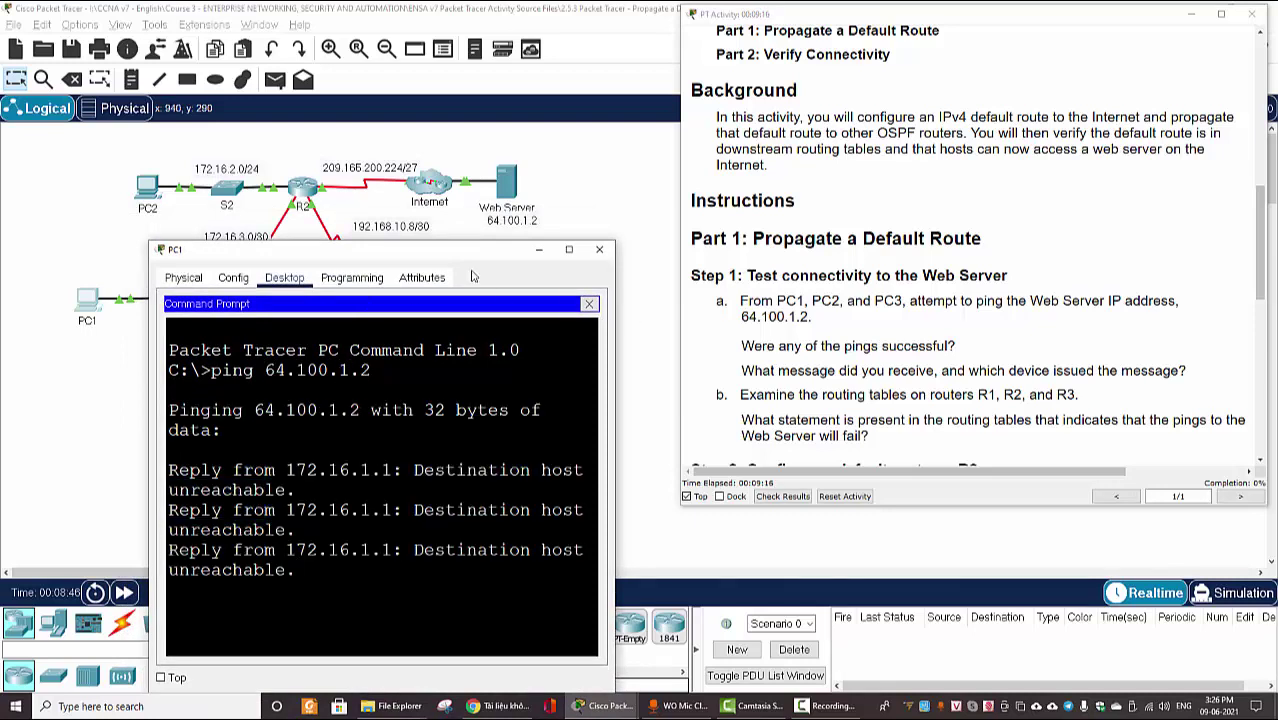
drag(465, 262, 465, 367)
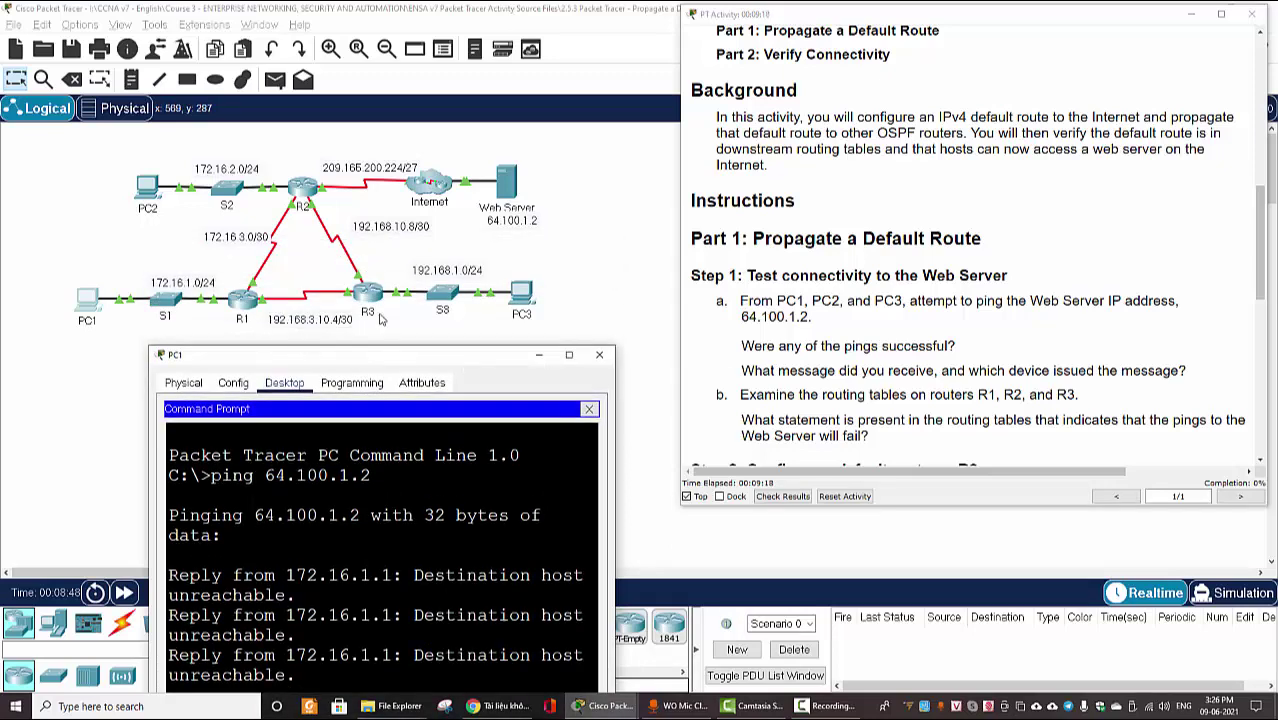
Open PC3's command prompt and run a ping to the Web Server at 64.100.1.2
click(520, 300)
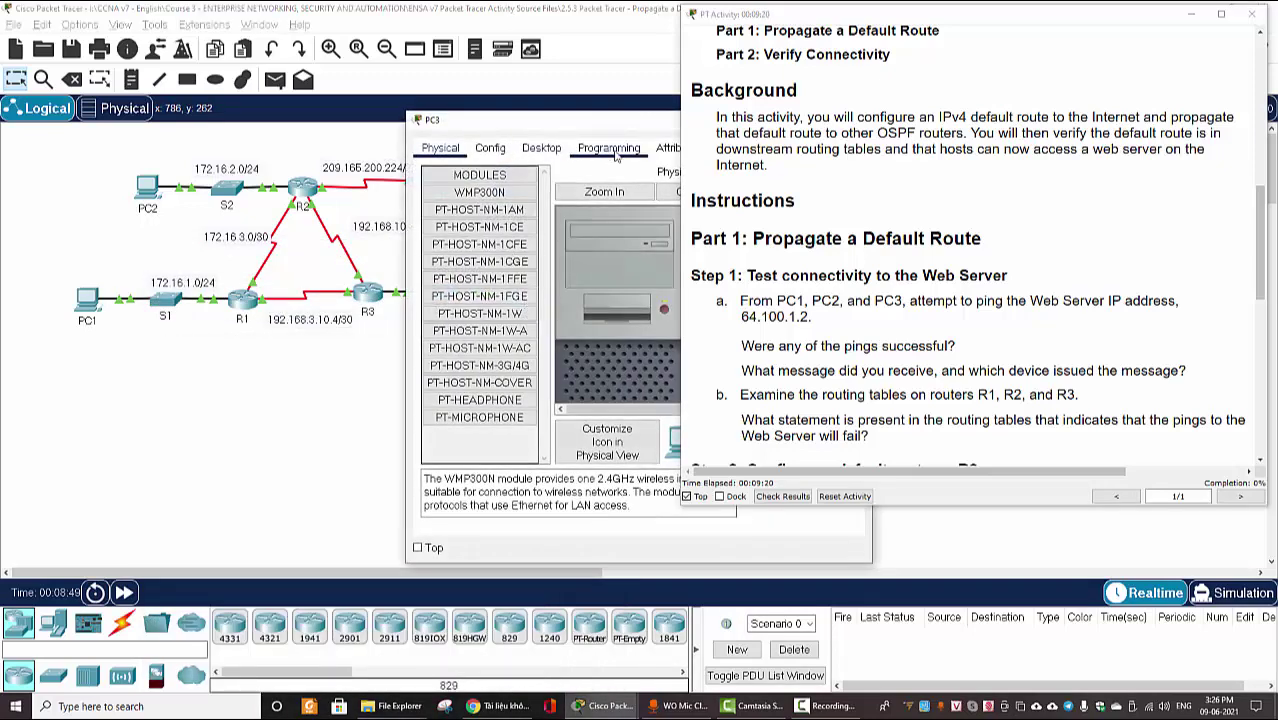
drag(521, 126, 289, 129)
click(310, 150)
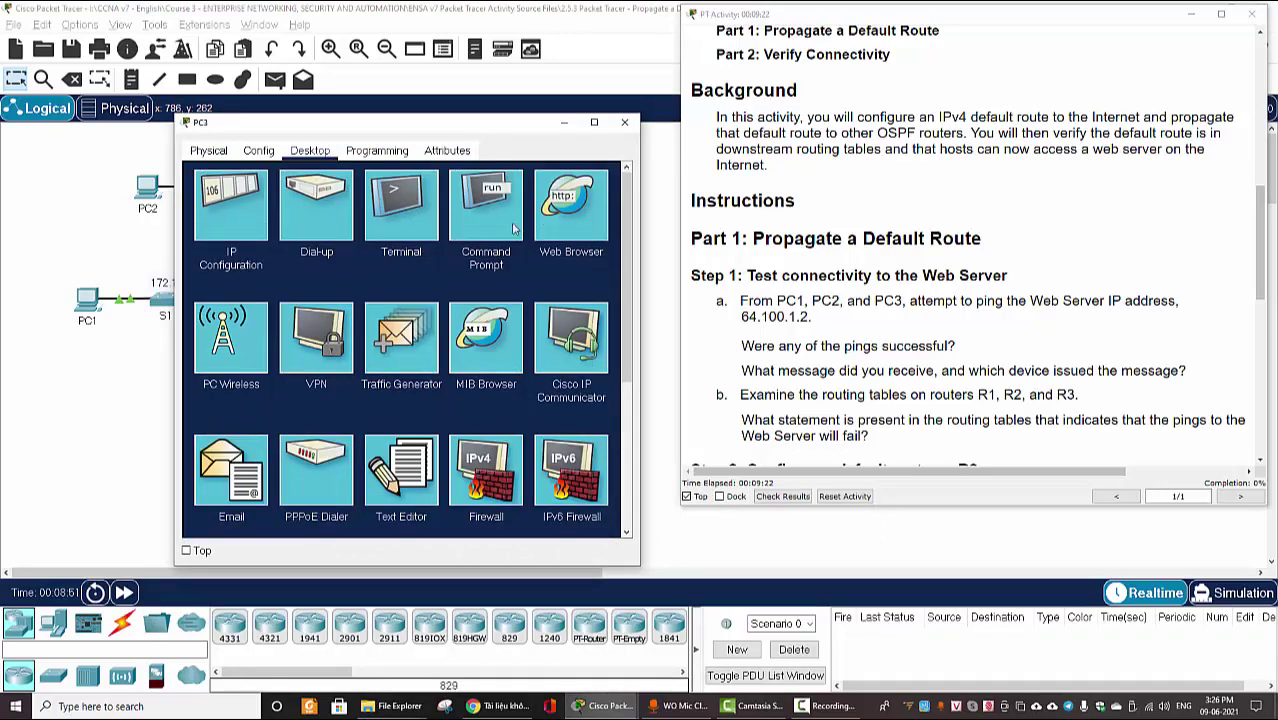
click(488, 210)
text(pin)
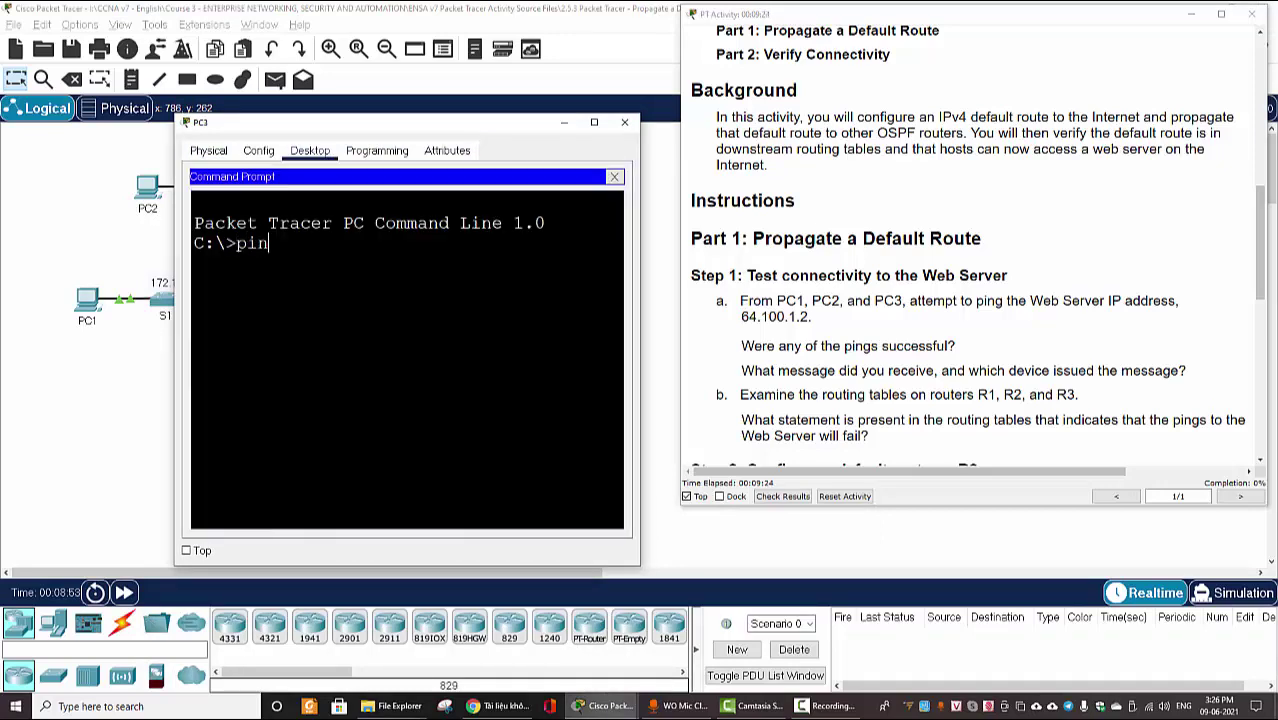
text(g 19)
text(64.100.1.2)
key(Return)
Review the unreachable replies from gateway 192.168.1.1 and the 100% loss, then close PC3's window
drag(422, 186, 431, 240)
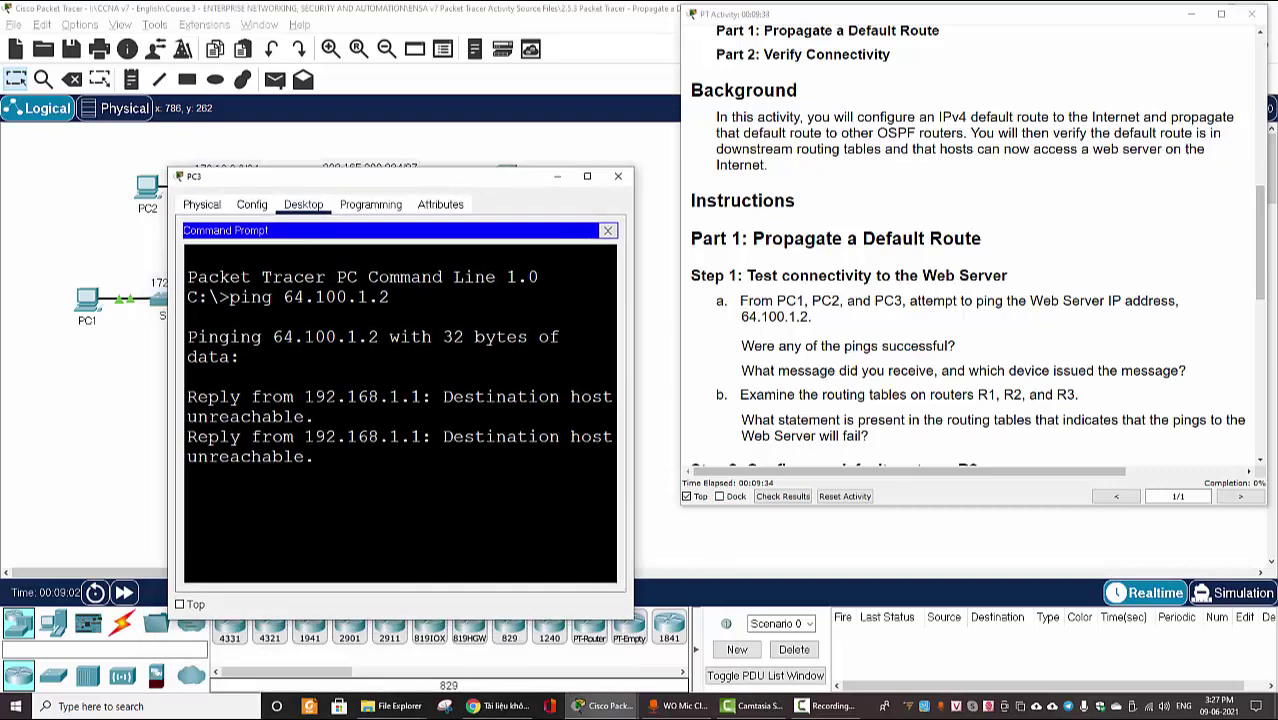
drag(443, 396, 318, 416)
click(318, 416)
drag(400, 176, 396, 234)
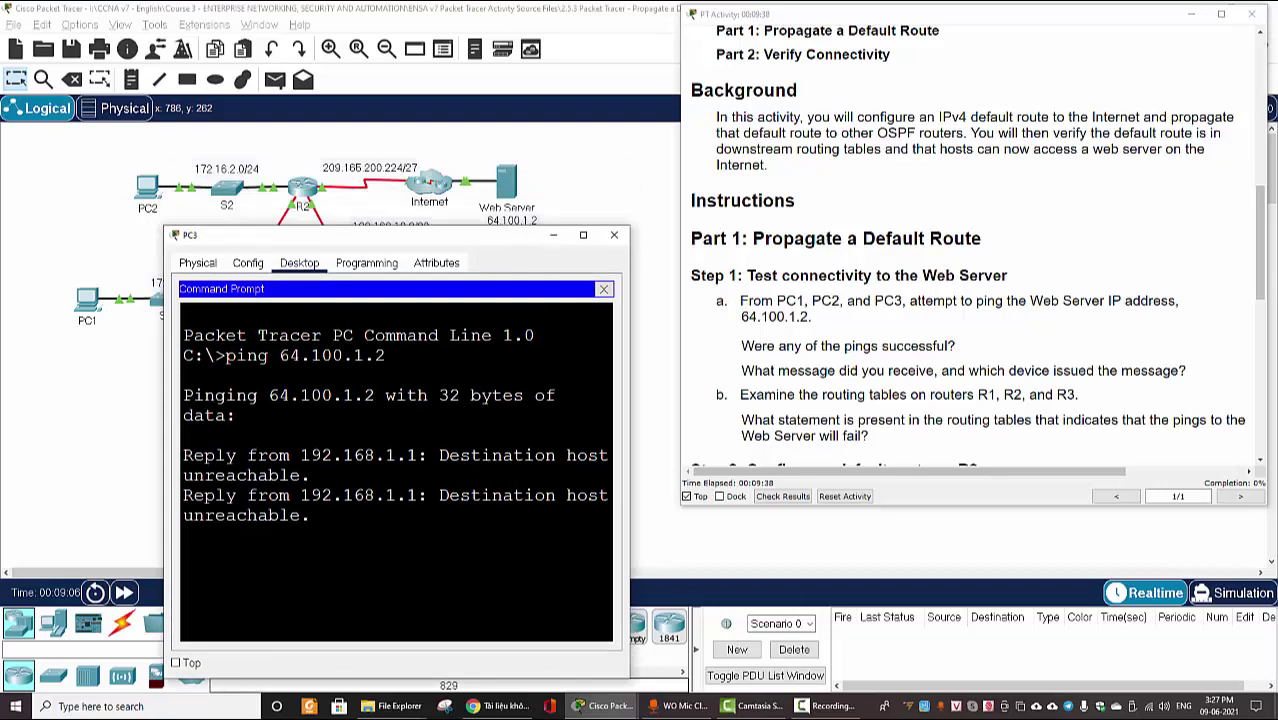
drag(418, 455, 302, 455)
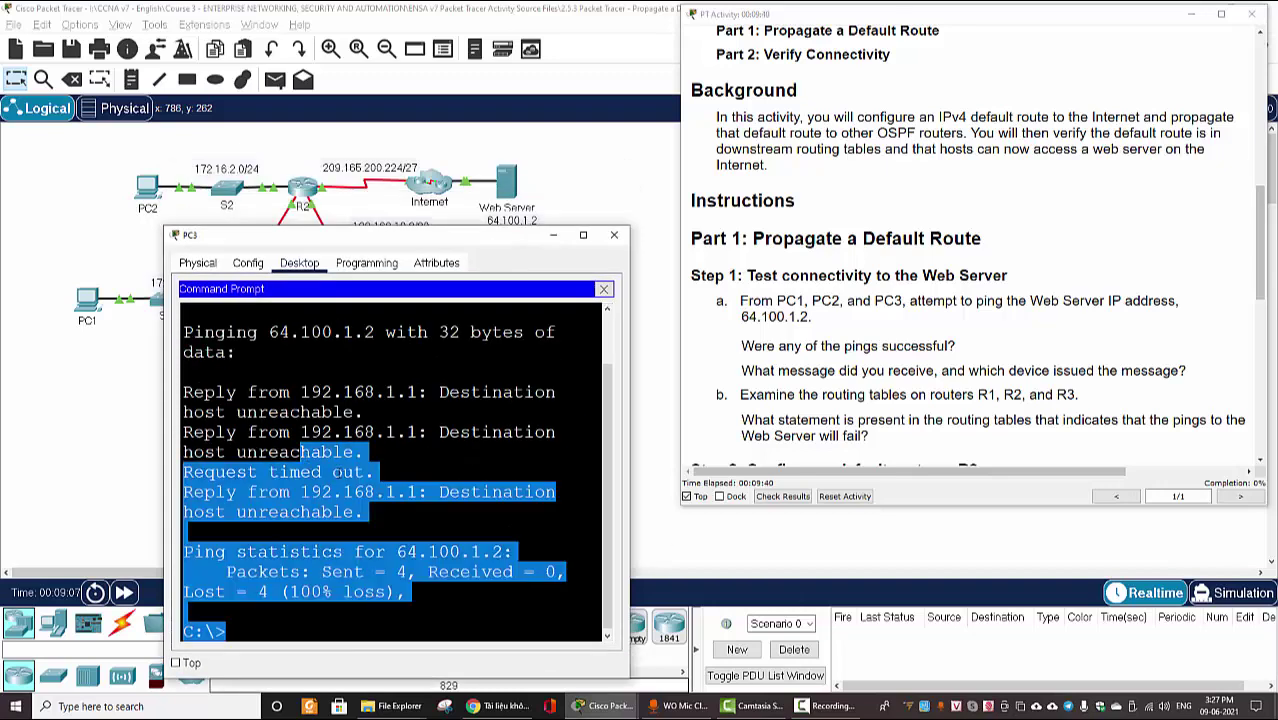
click(302, 455)
click(553, 235)
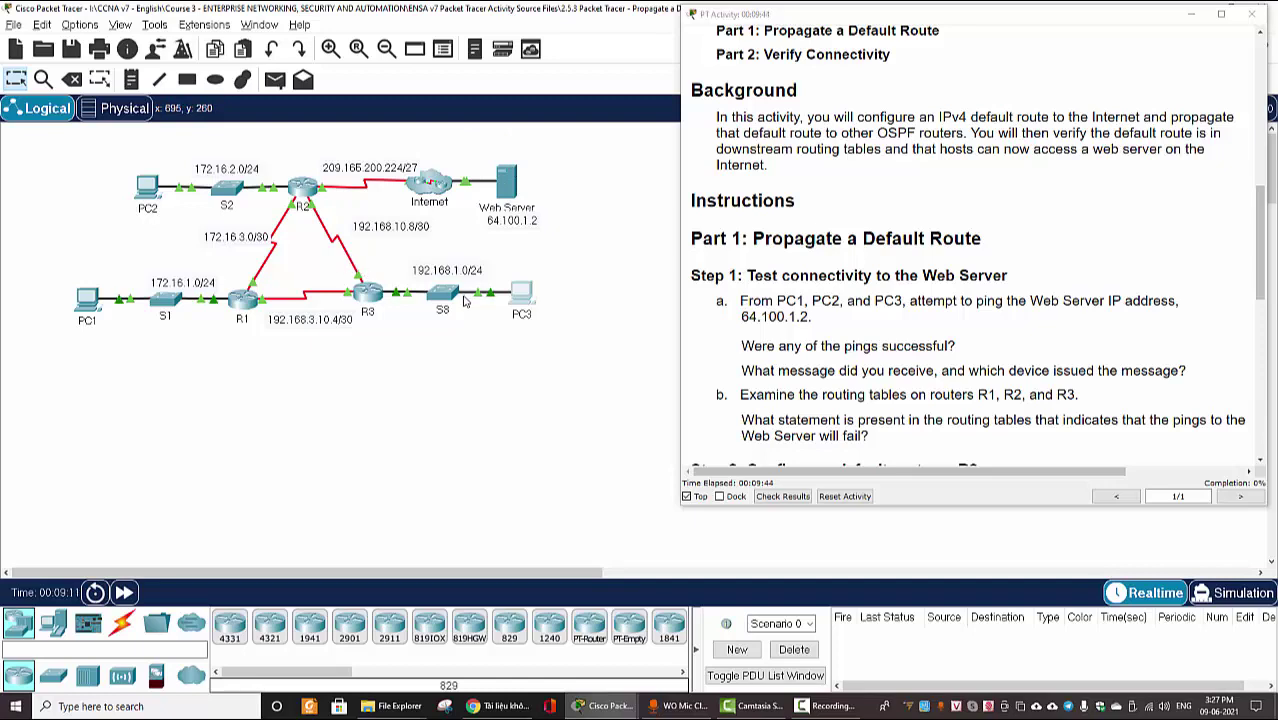
On R1's CLI, enter privileged mode with en and run show ip route
mouse_move(461, 297)
scroll(522, 250, down, 1)
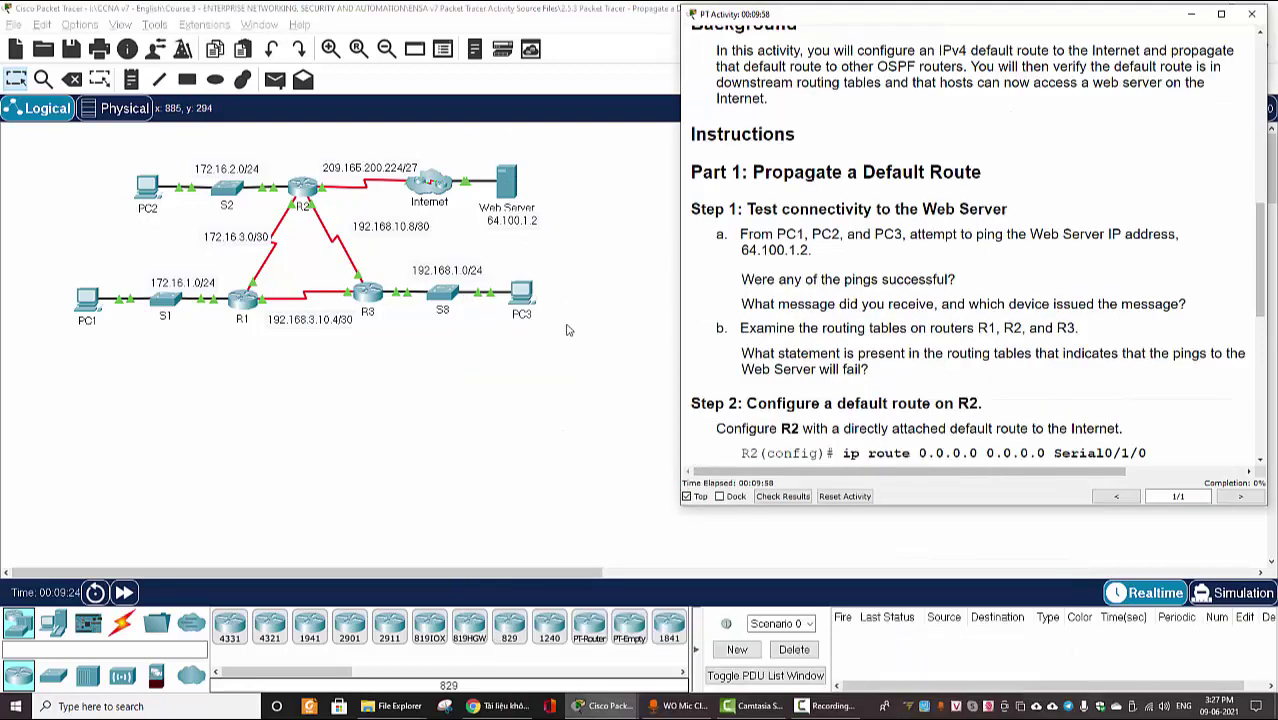
click(241, 303)
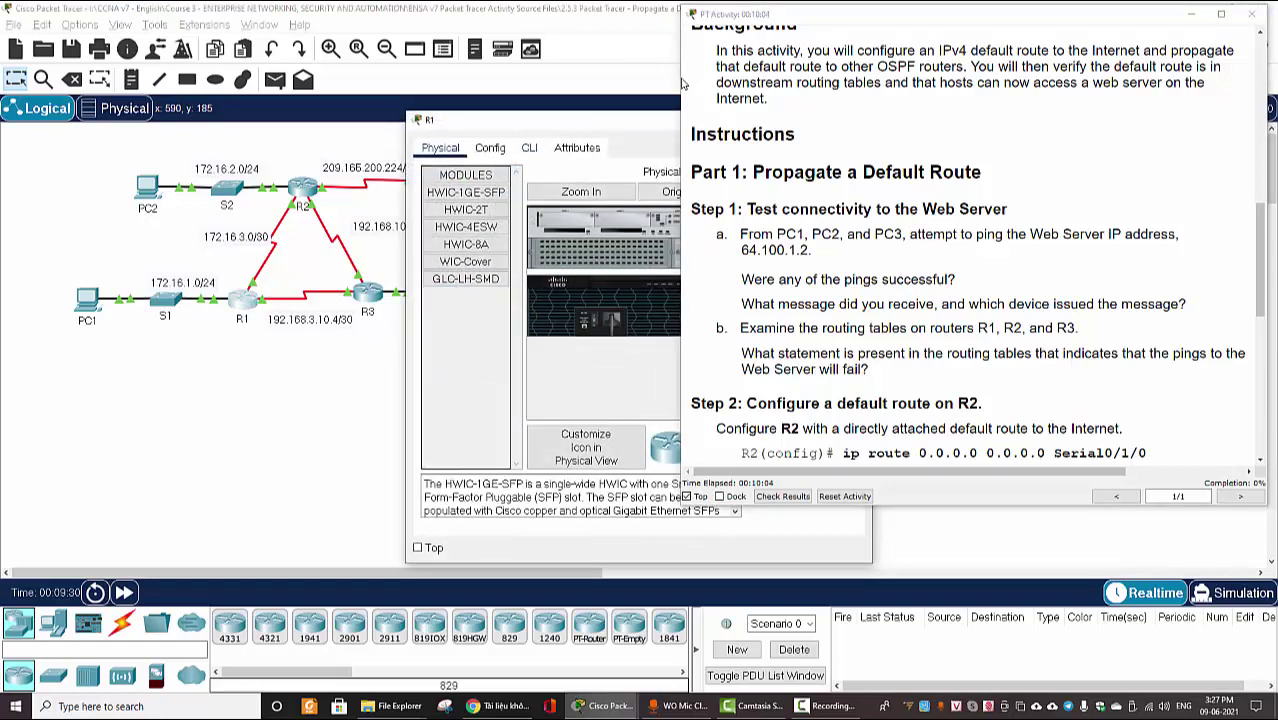
drag(681, 84, 967, 84)
click(531, 148)
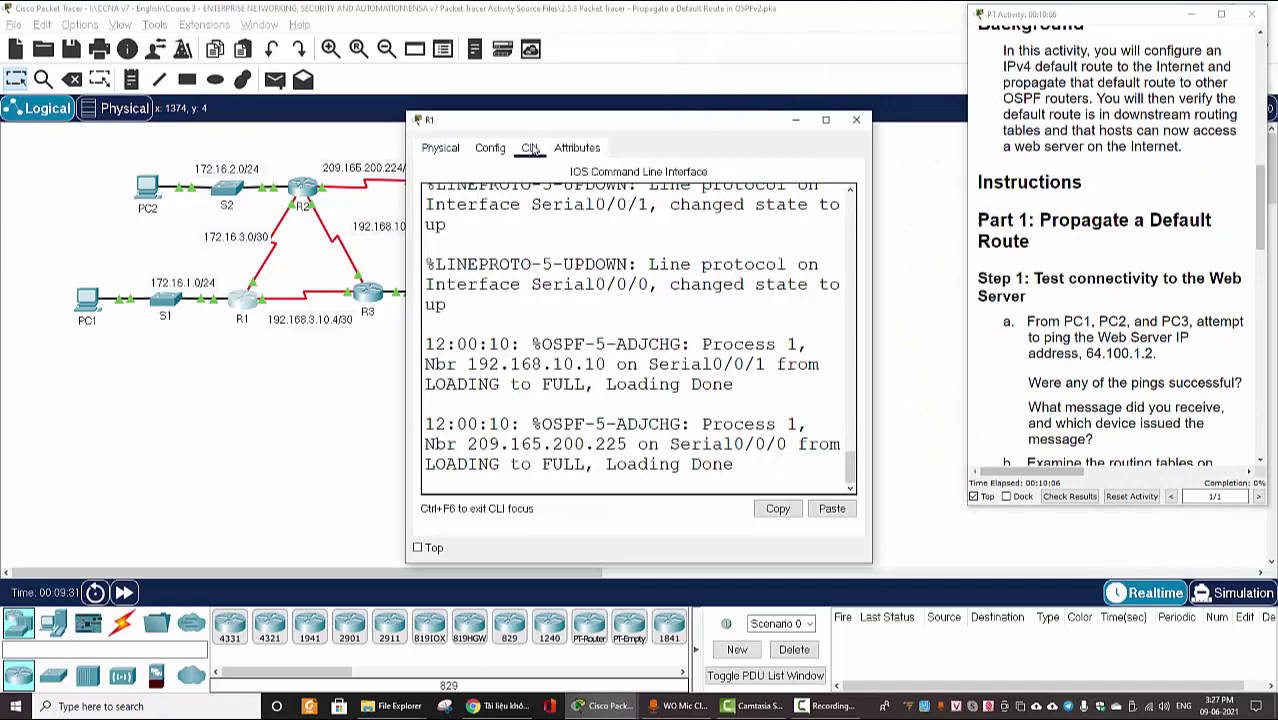
key(Return)
text(e)
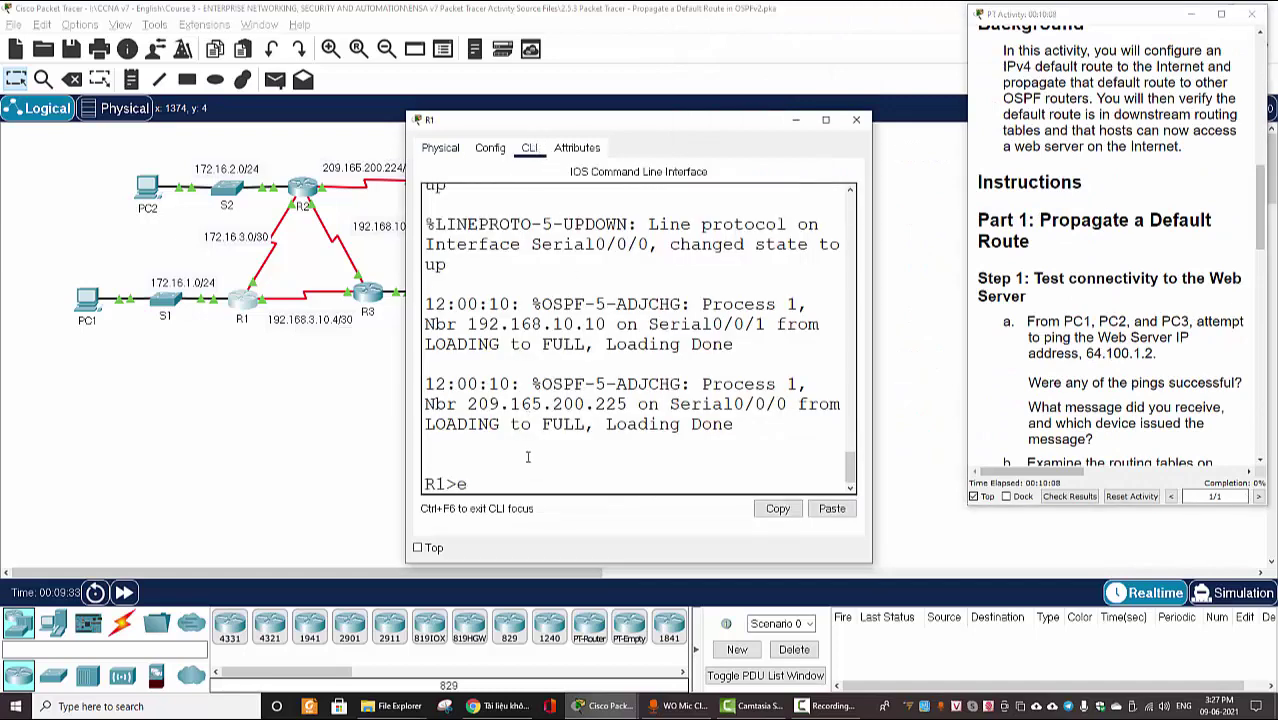
text(n)
key(Return)
text(z)
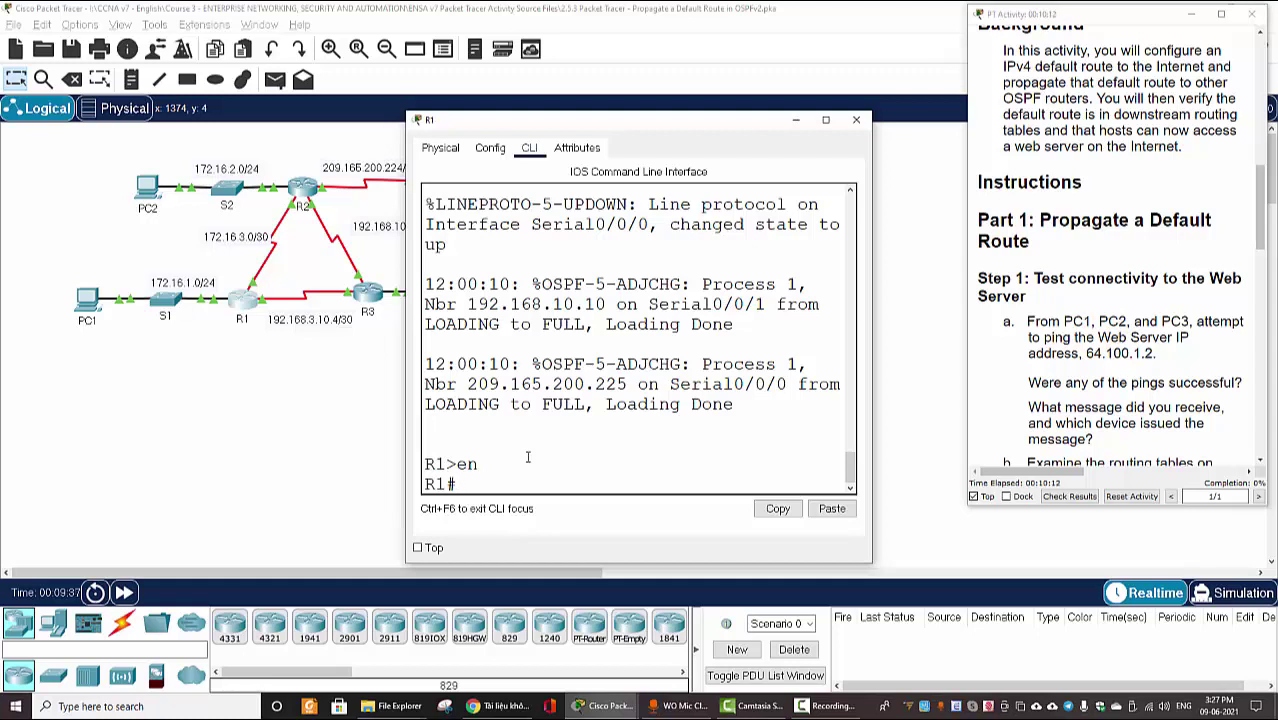
text(show ip route)
key(Return)
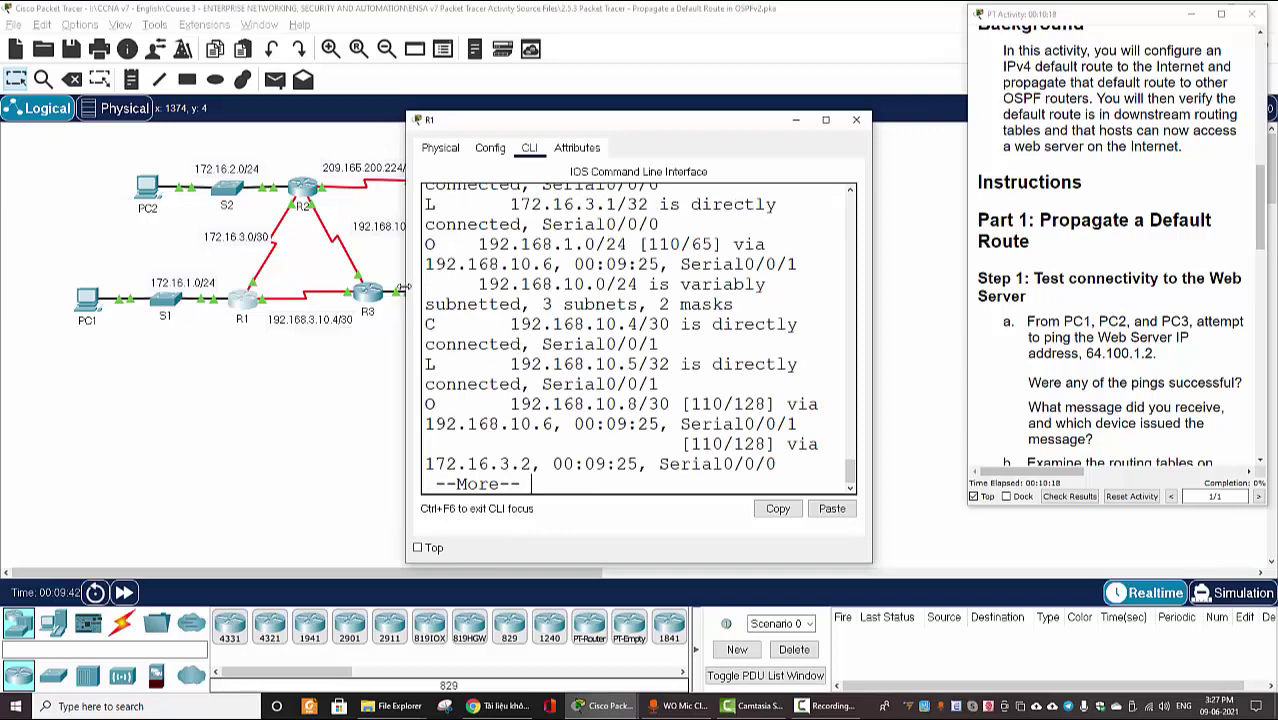
Widen R1's console and page through the rest of its routing table
drag(403, 288, 149, 288)
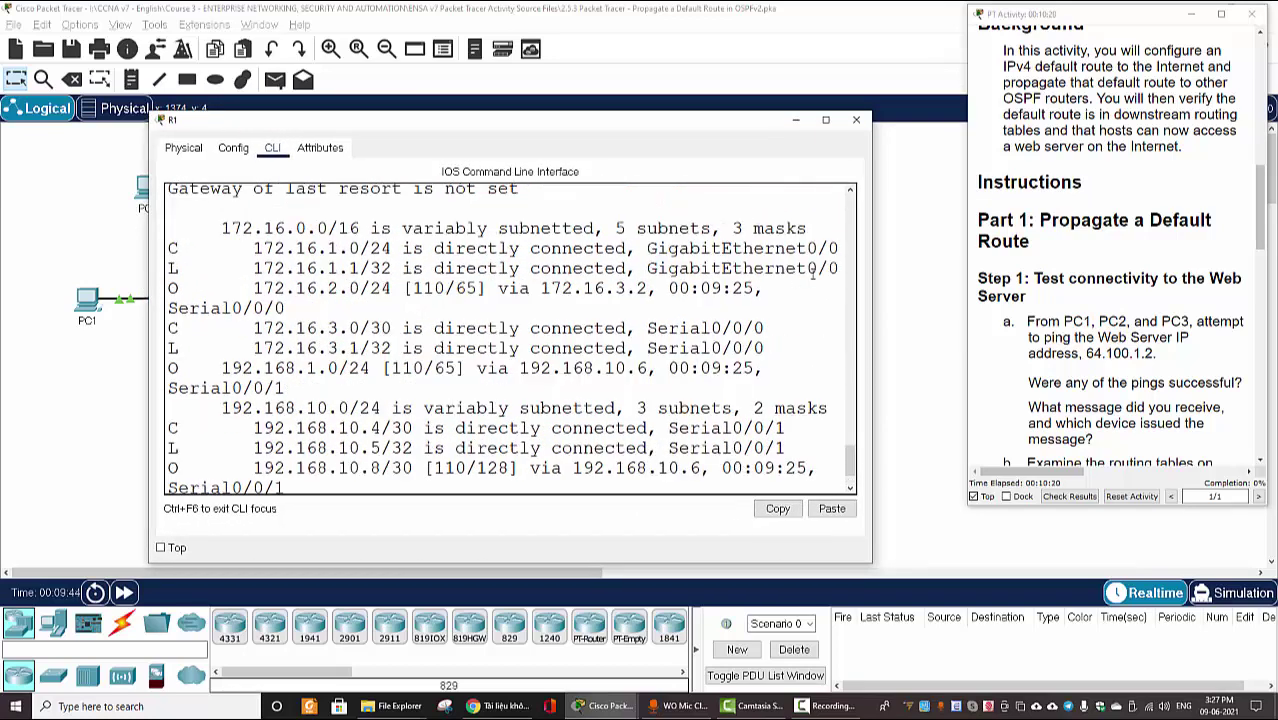
drag(872, 281, 1000, 285)
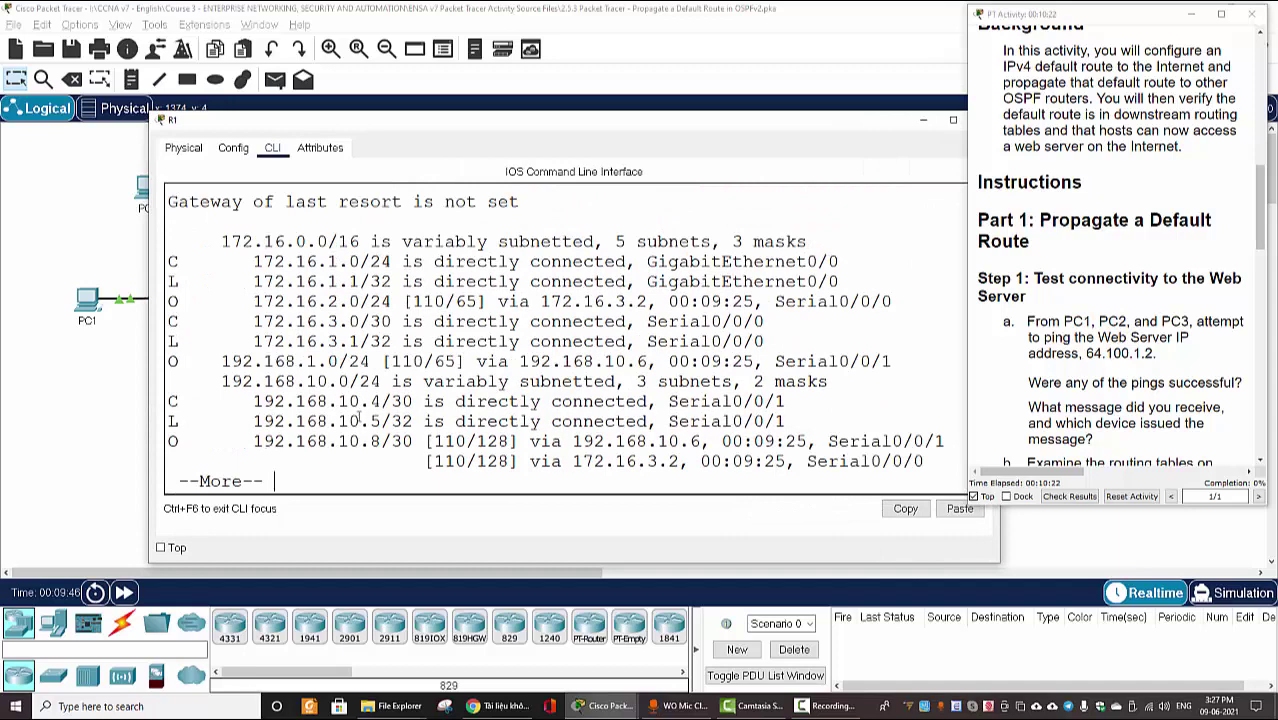
key(space)
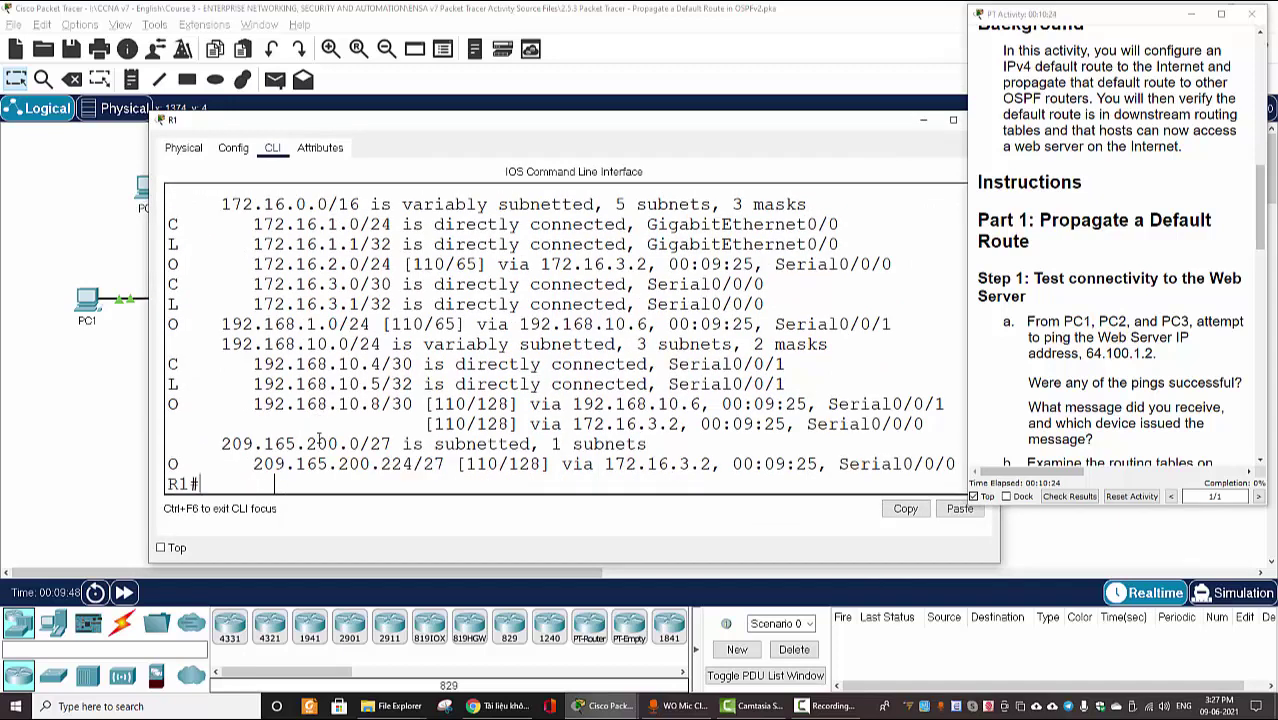
key(Return)
key(Return)
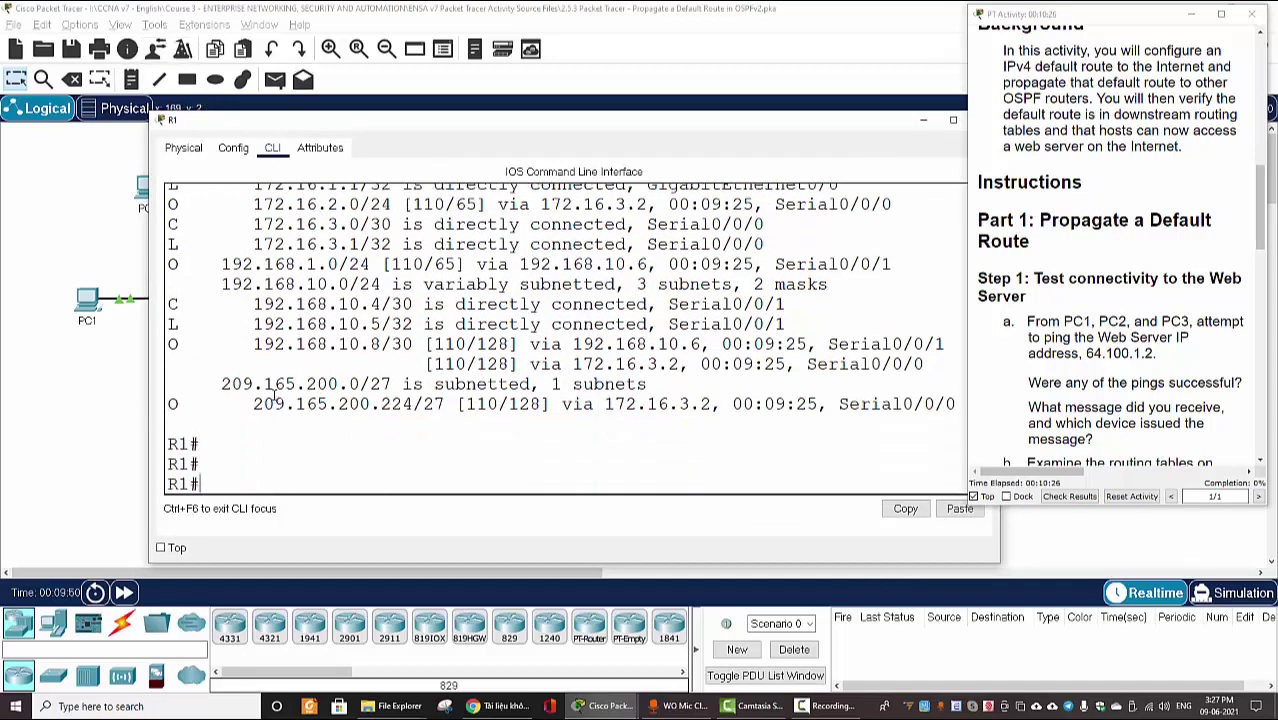
scroll(220, 320, up, 2)
scroll(235, 300, down, 2)
scroll(250, 290, up, 1)
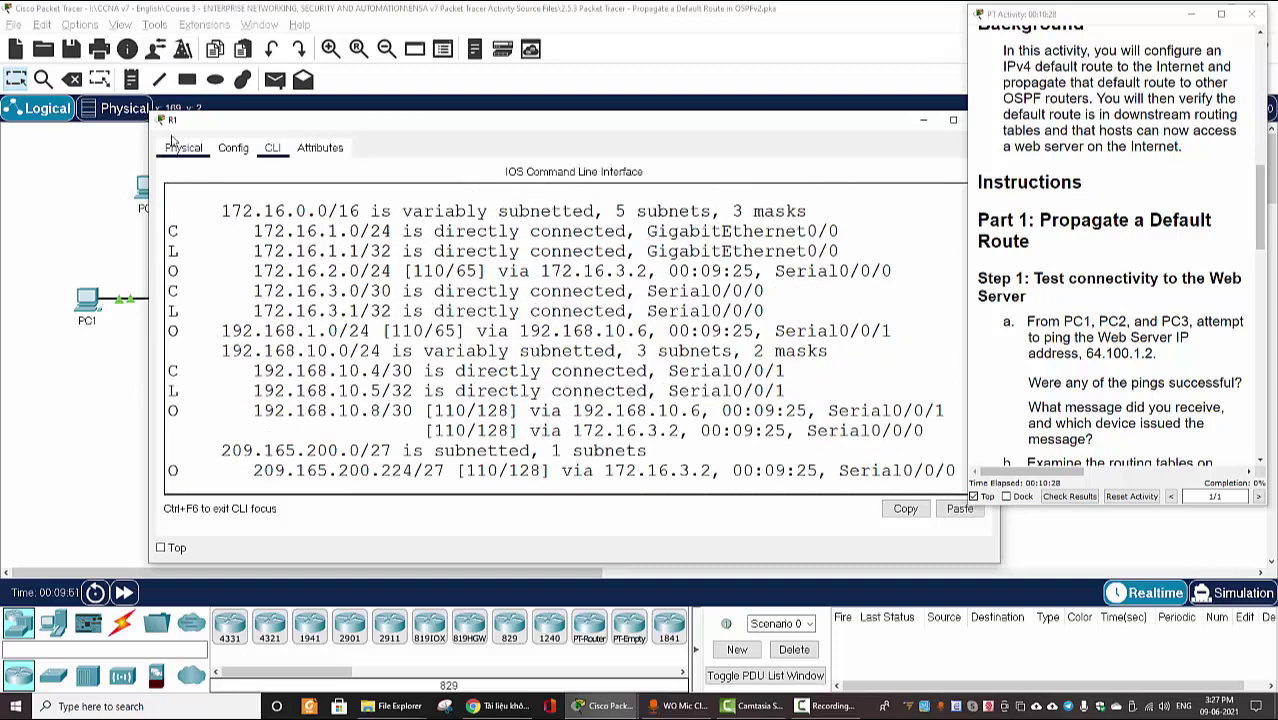
Confirm R1 shows 'Gateway of last resort is not set', then close R1's window
drag(476, 123, 481, 119)
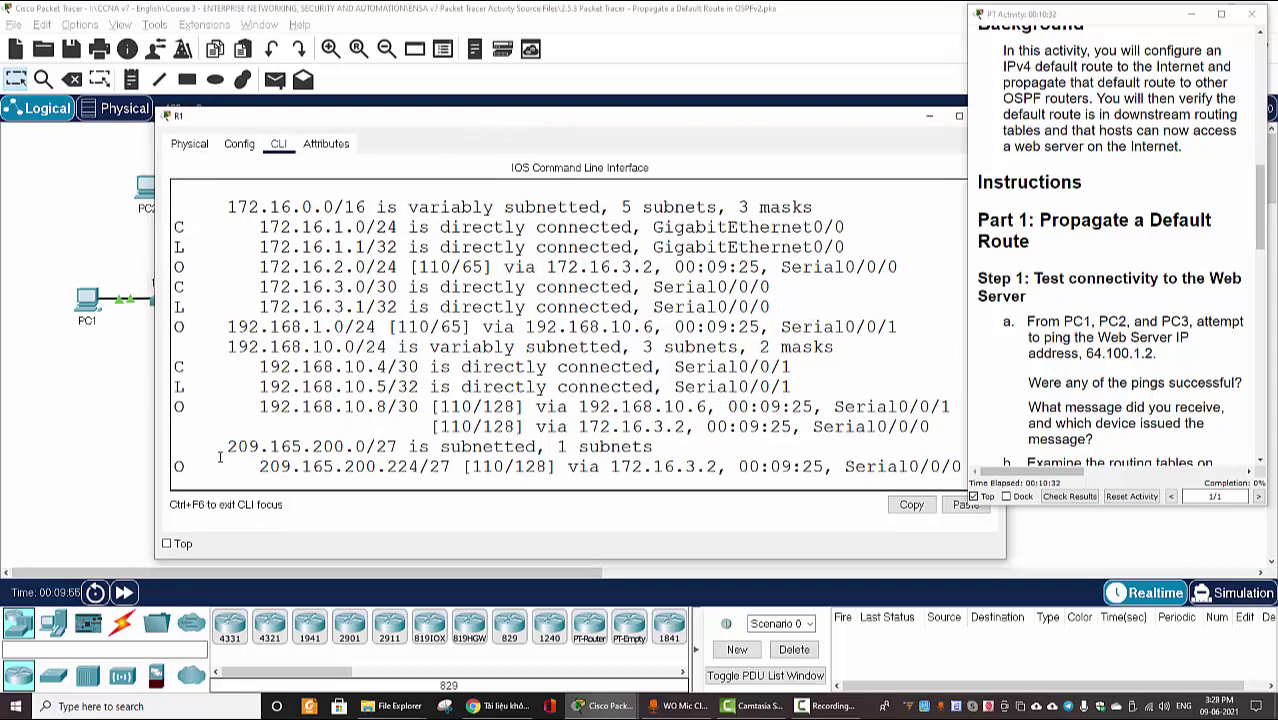
drag(222, 455, 240, 447)
drag(495, 123, 514, 258)
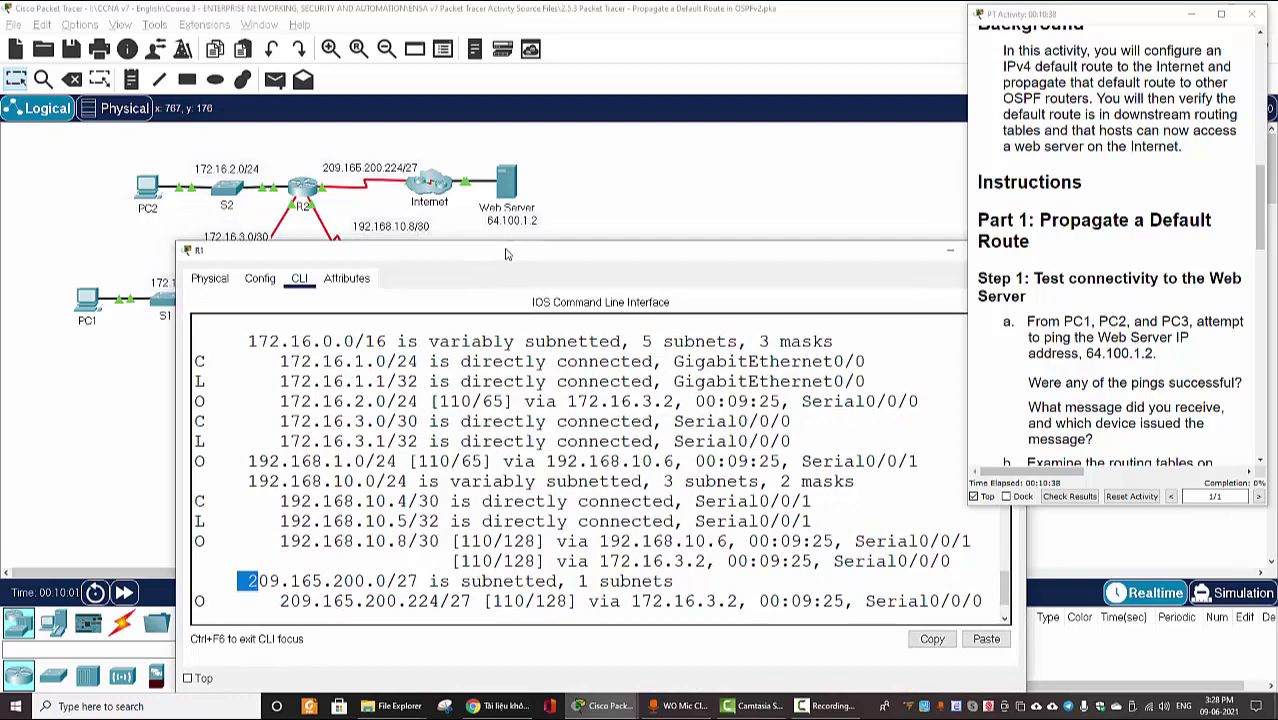
drag(505, 254, 537, 177)
key(Return)
key(Return)
key(Return)
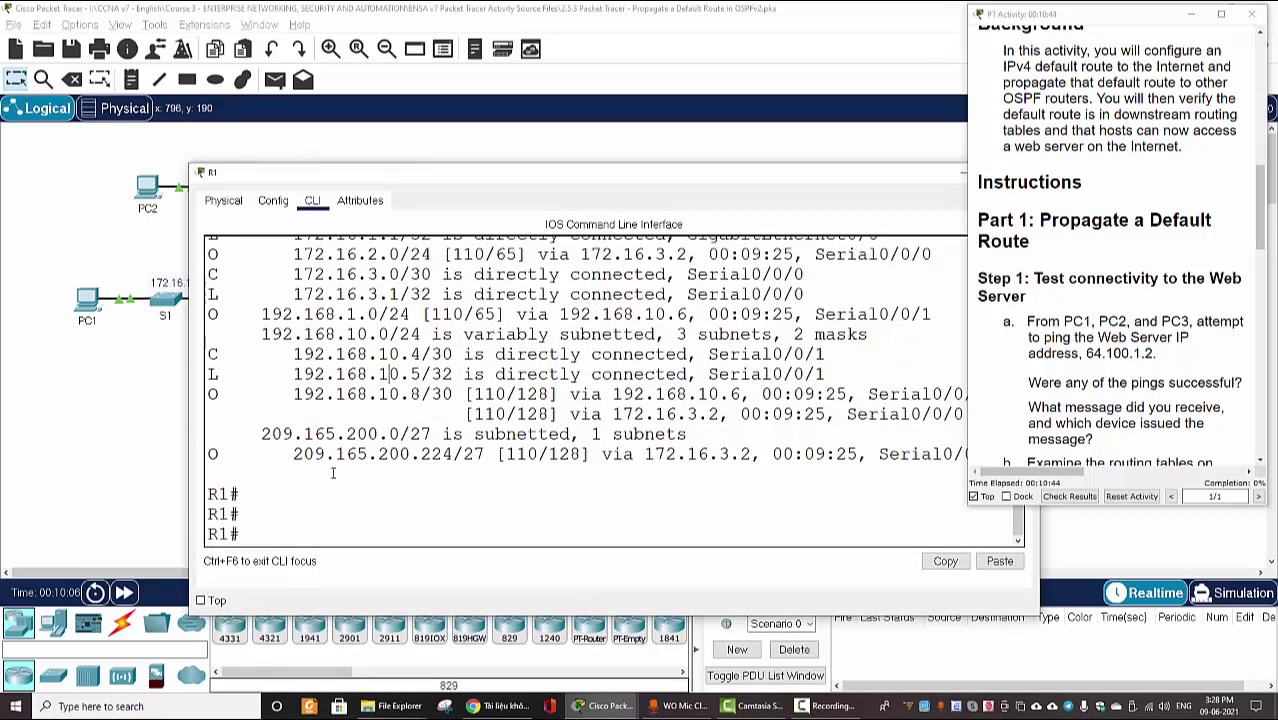
scroll(300, 400, up, 4)
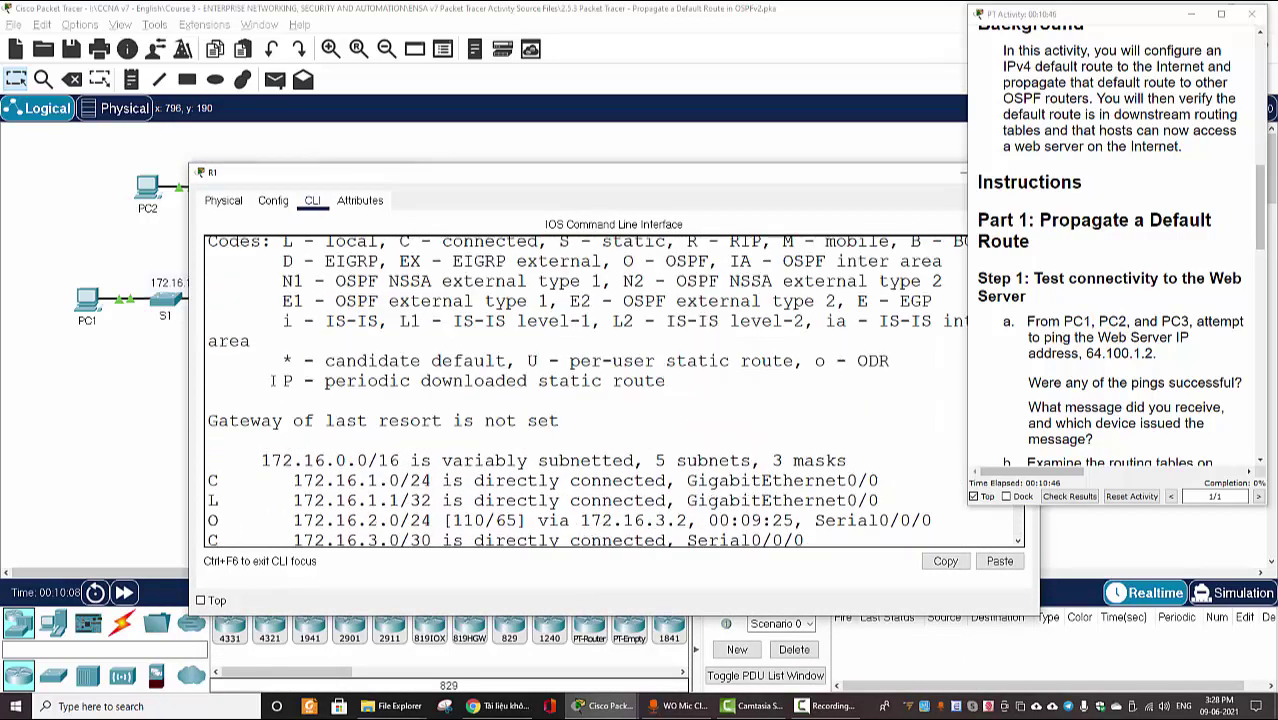
scroll(300, 400, down, 3)
drag(754, 183, 729, 142)
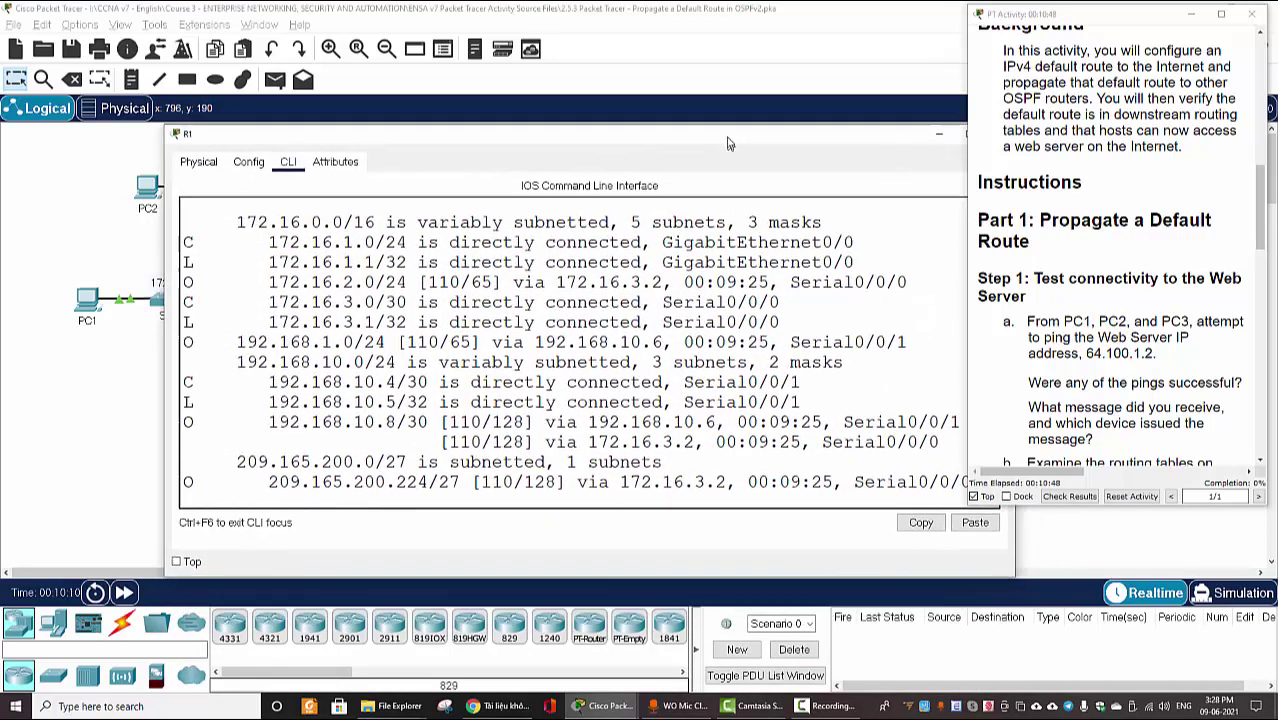
key(Return)
key(Return)
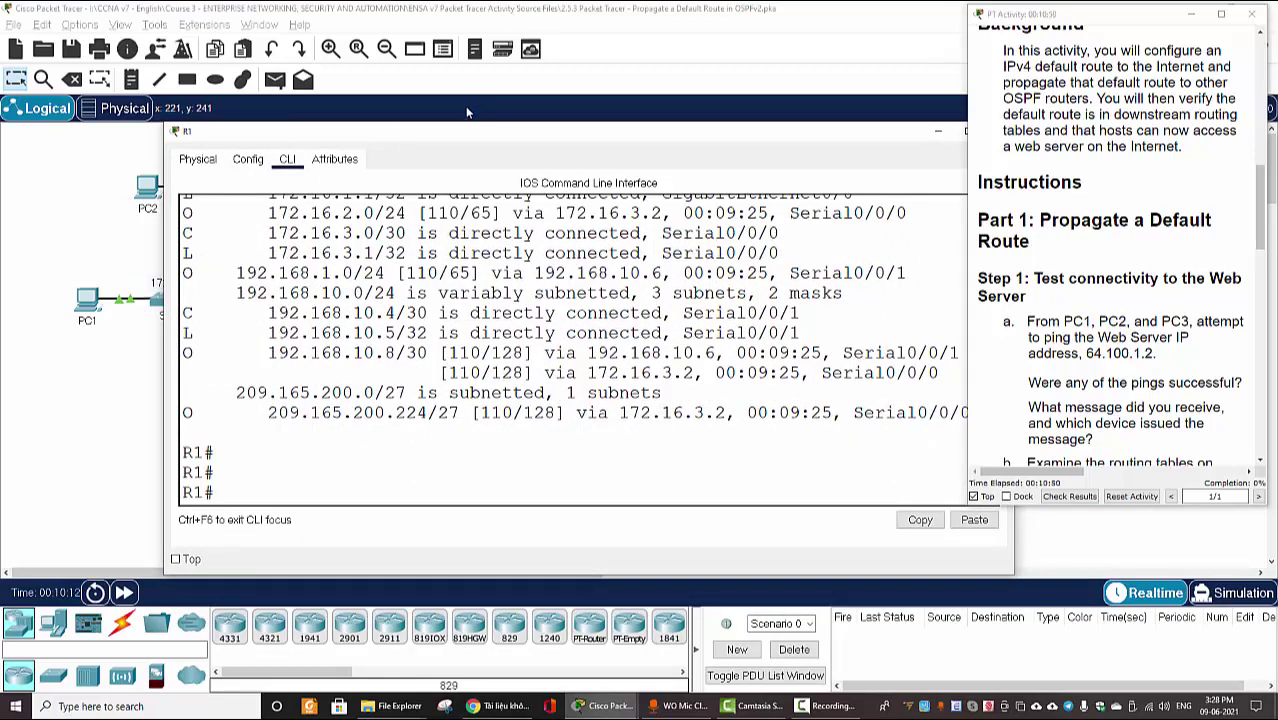
drag(461, 136, 655, 172)
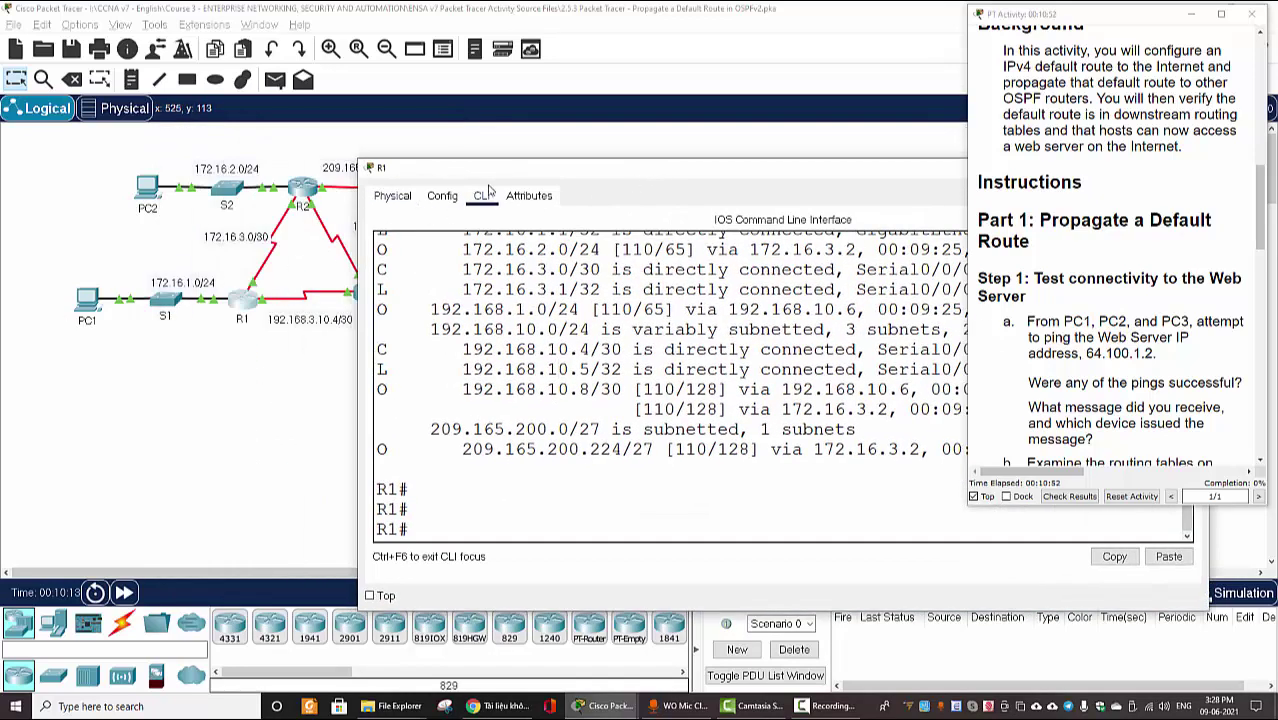
drag(603, 173, 305, 143)
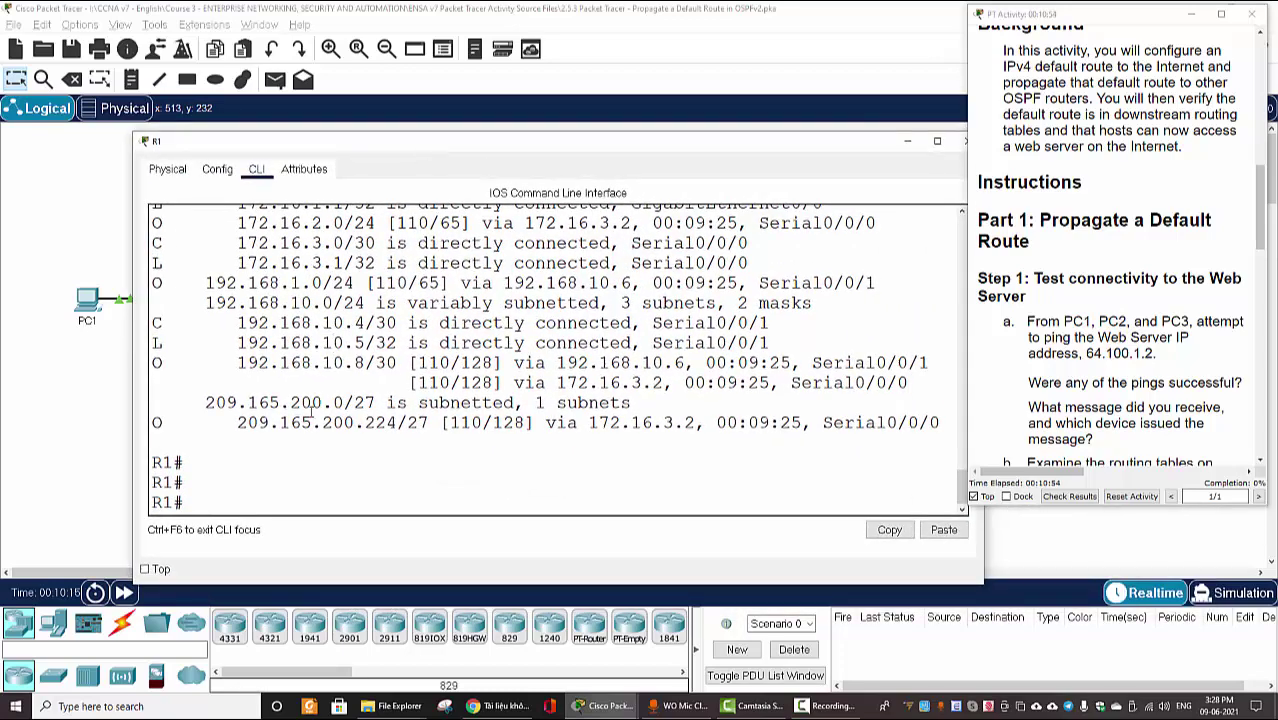
click(894, 137)
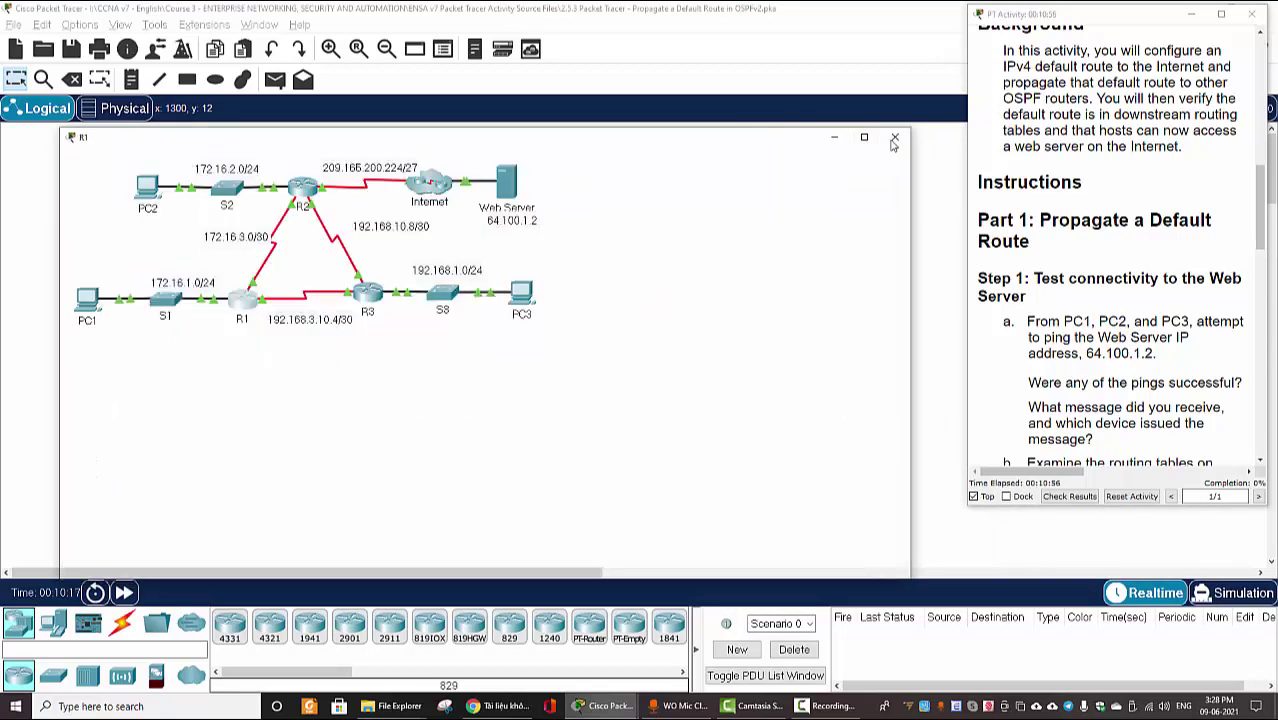
On R3's CLI, enter privileged mode and run sh ip ro
click(372, 303)
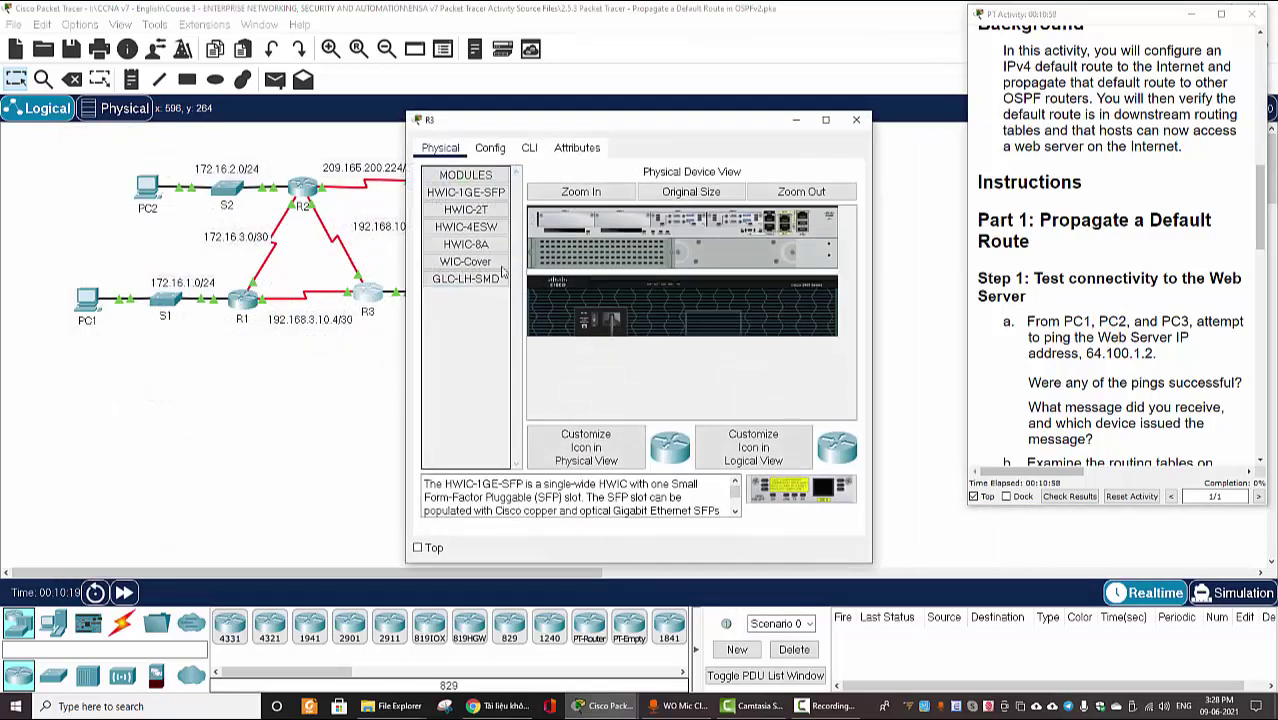
click(529, 147)
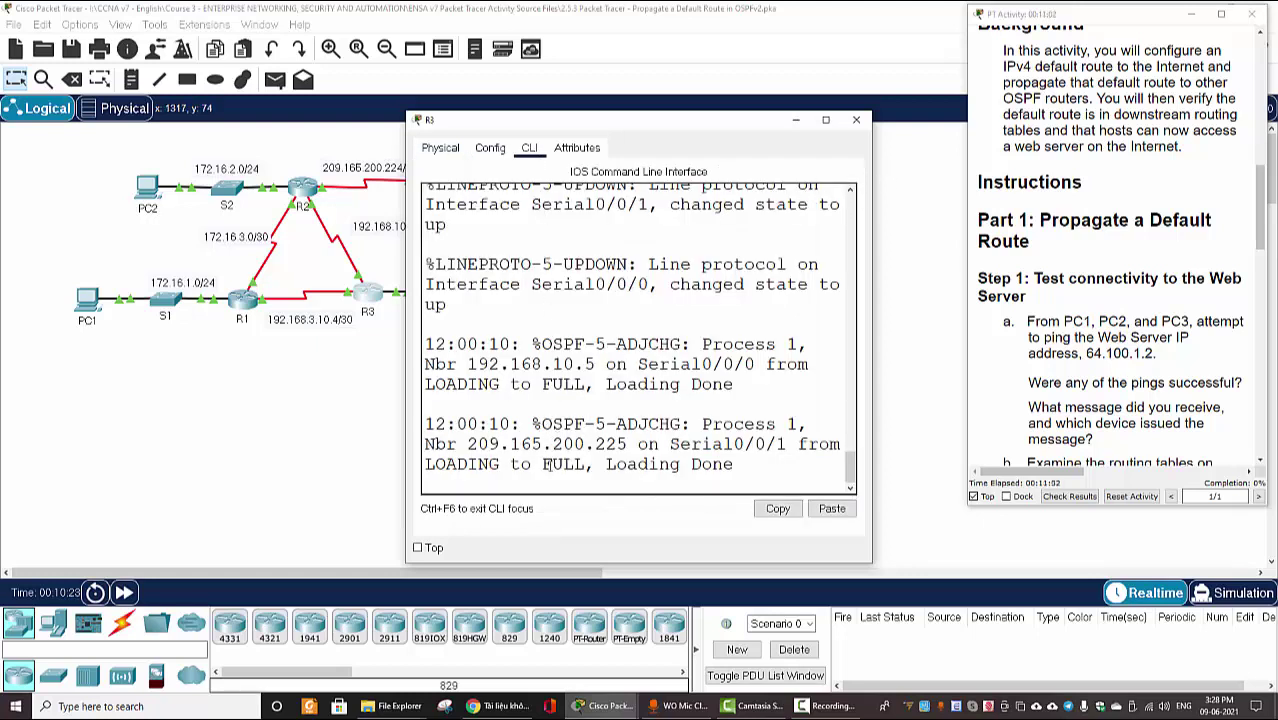
key(Return)
key(Return)
text(en)
key(Return)
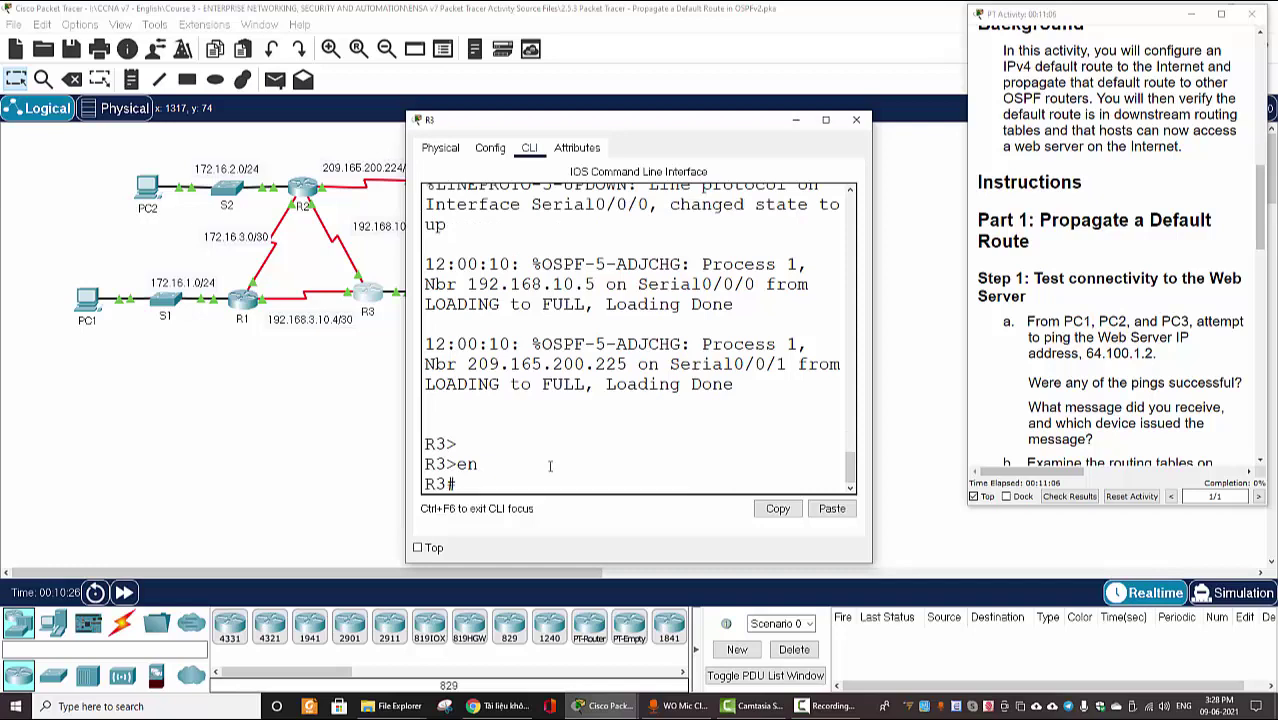
text(sh ip ro)
key(Return)
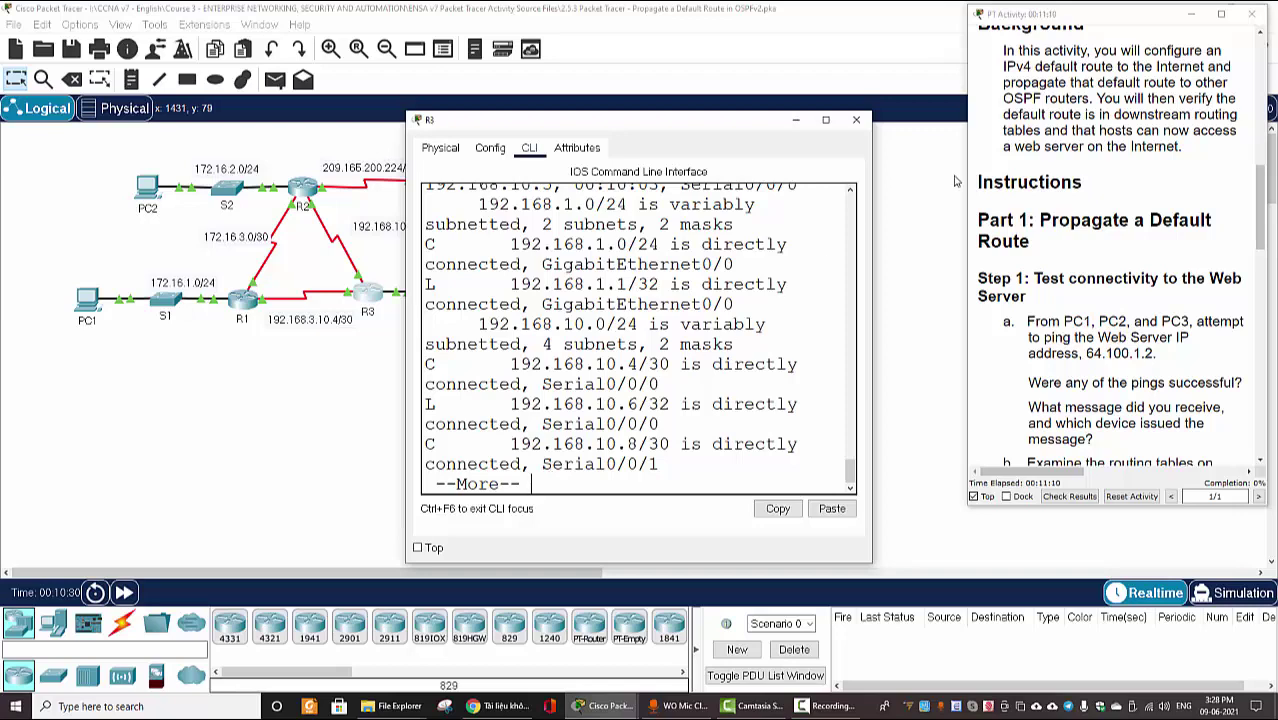
Maximize R3's window and page through its OSPF routes, noting no gateway of last resort
click(826, 119)
key(space)
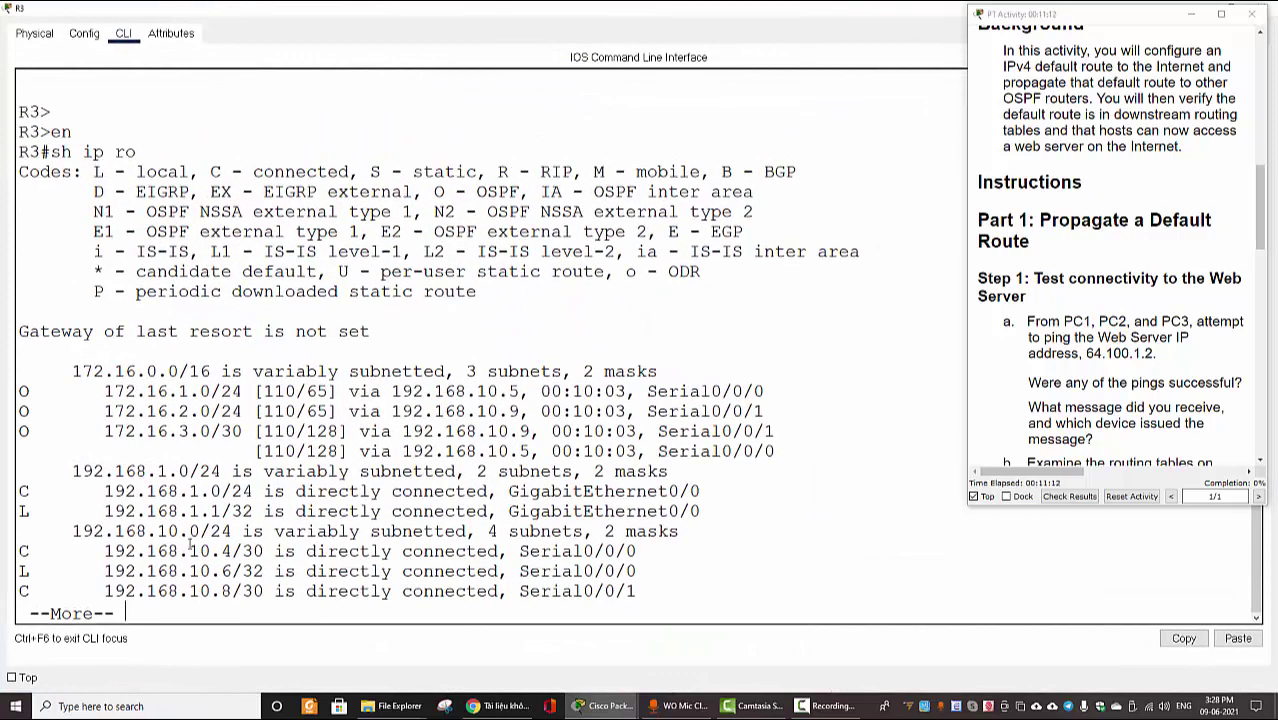
key(Return)
key(Return)
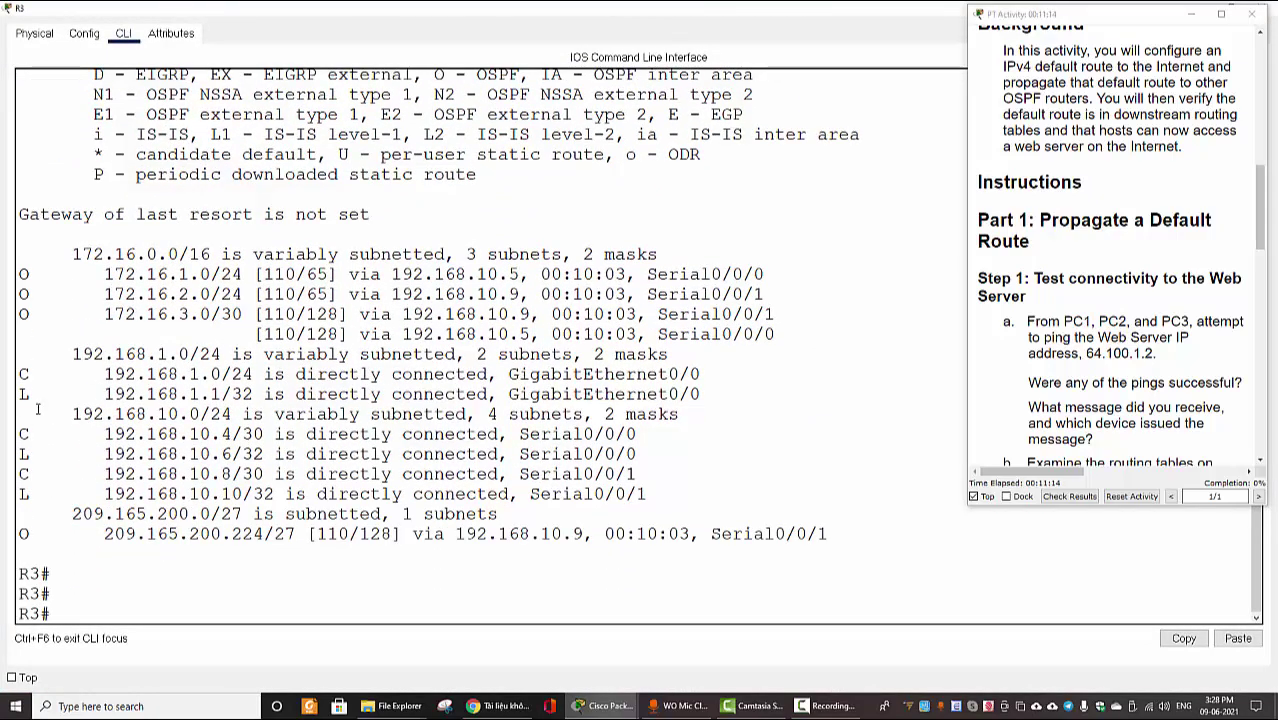
drag(73, 258, 864, 553)
click(767, 592)
Restore R3's window, then on R2's CLI enter privileged mode and run sh ip route
double_click(836, 18)
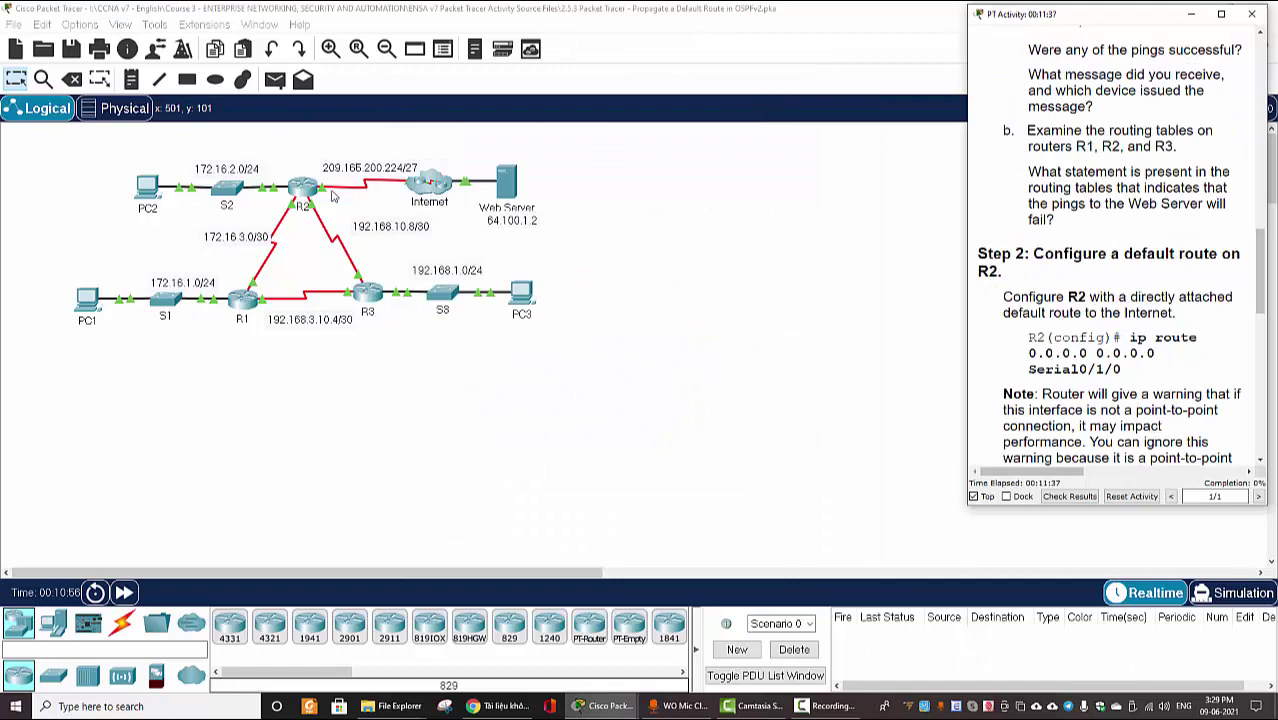
click(306, 193)
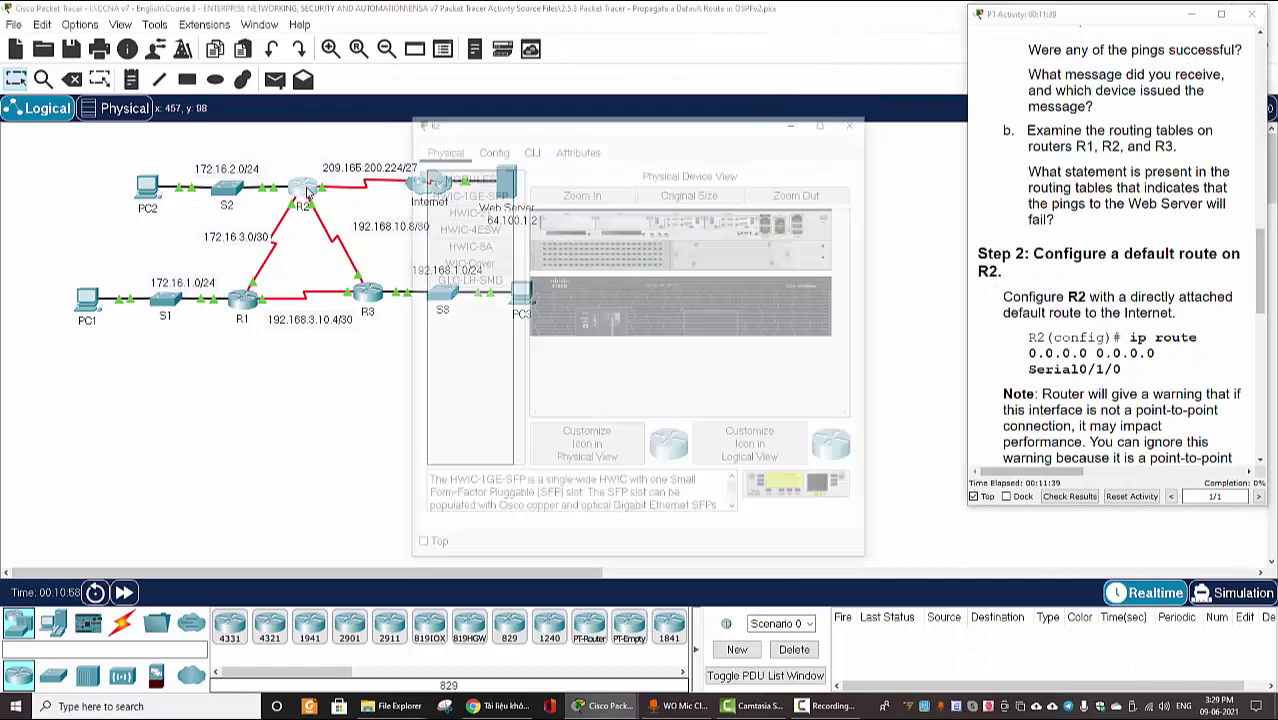
click(529, 147)
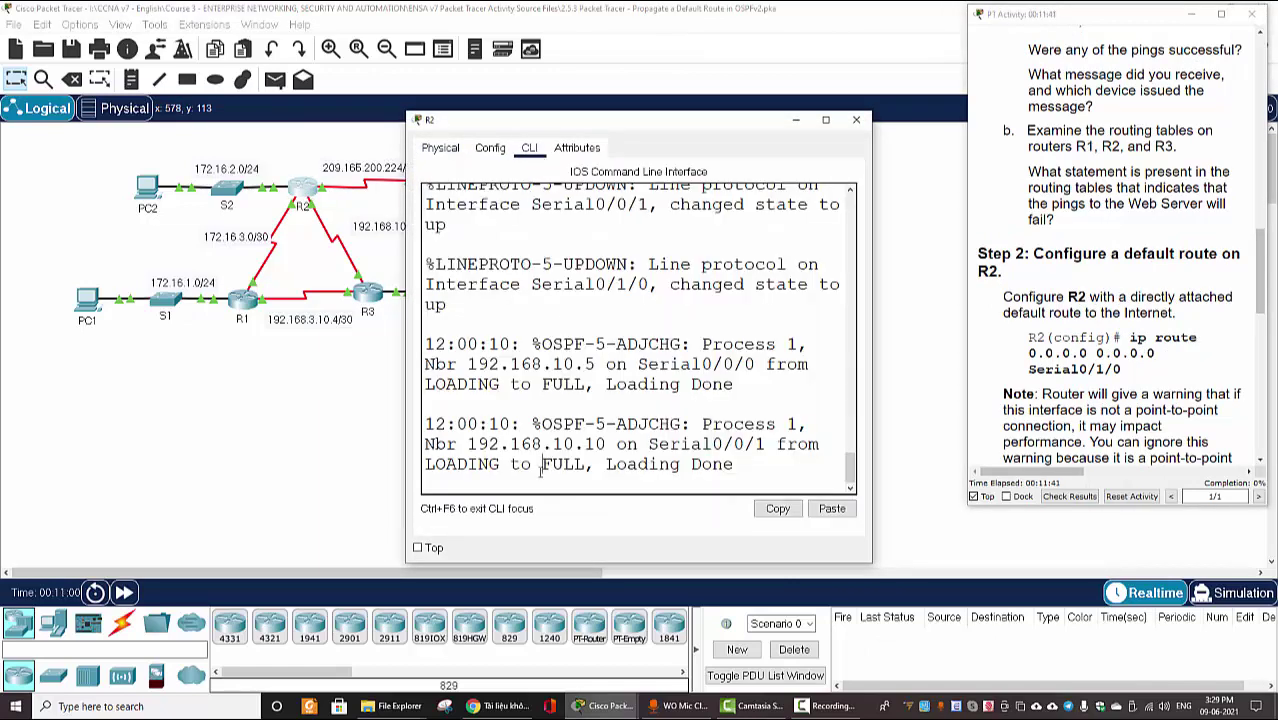
key(Return)
text(en)
key(Return)
text(sh)
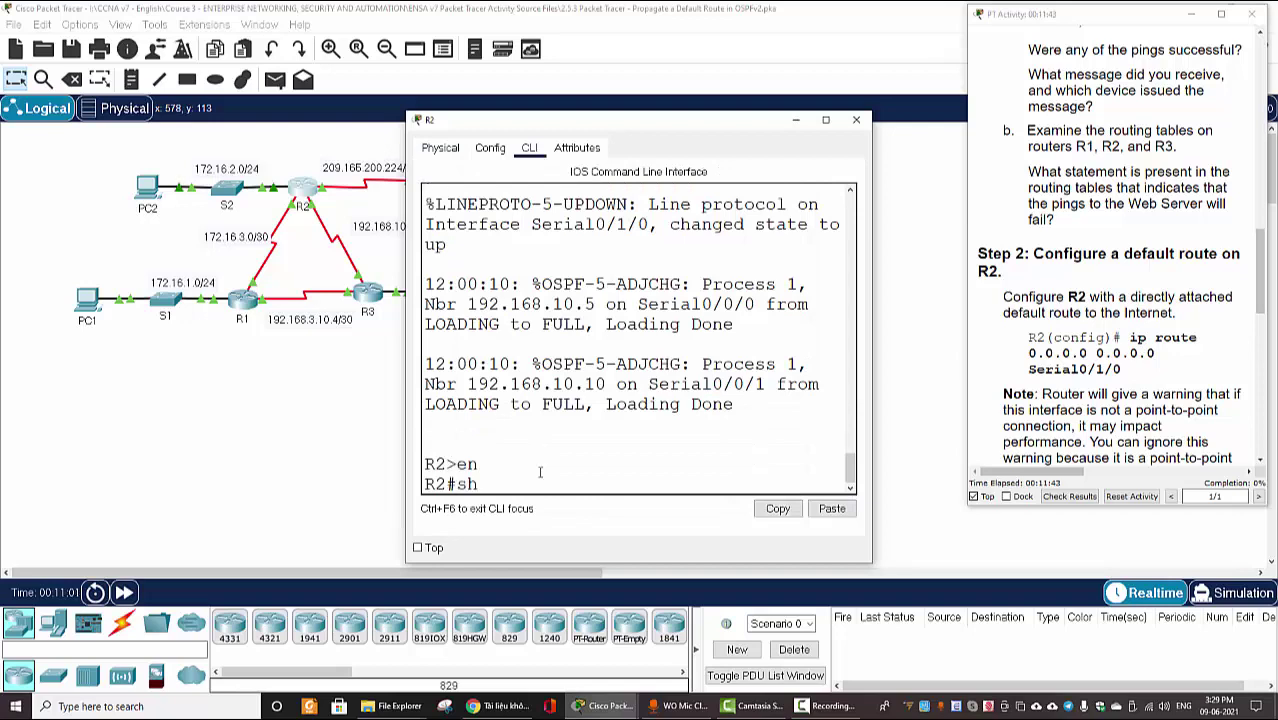
text( ip route)
key(Return)
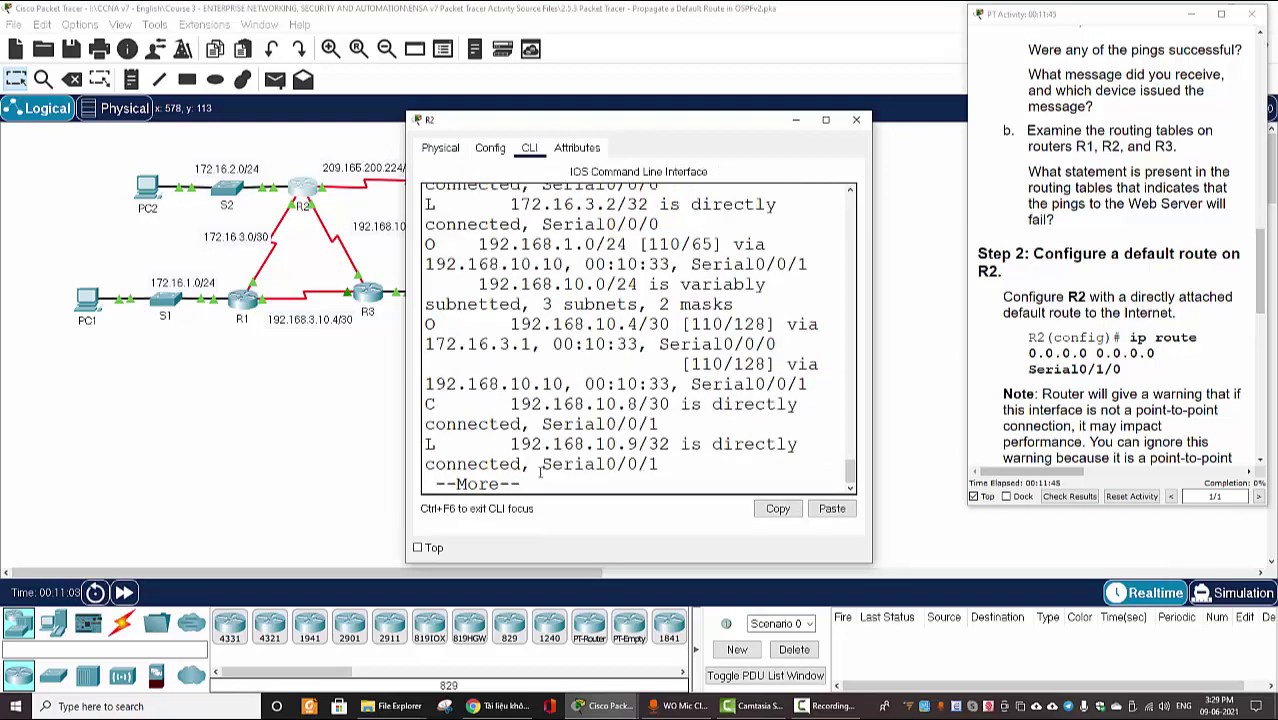
Maximize R2's window and review its connected 209.165.200.224/27 routes on Serial0/1/0
click(825, 119)
key(Return)
key(Return)
key(Return)
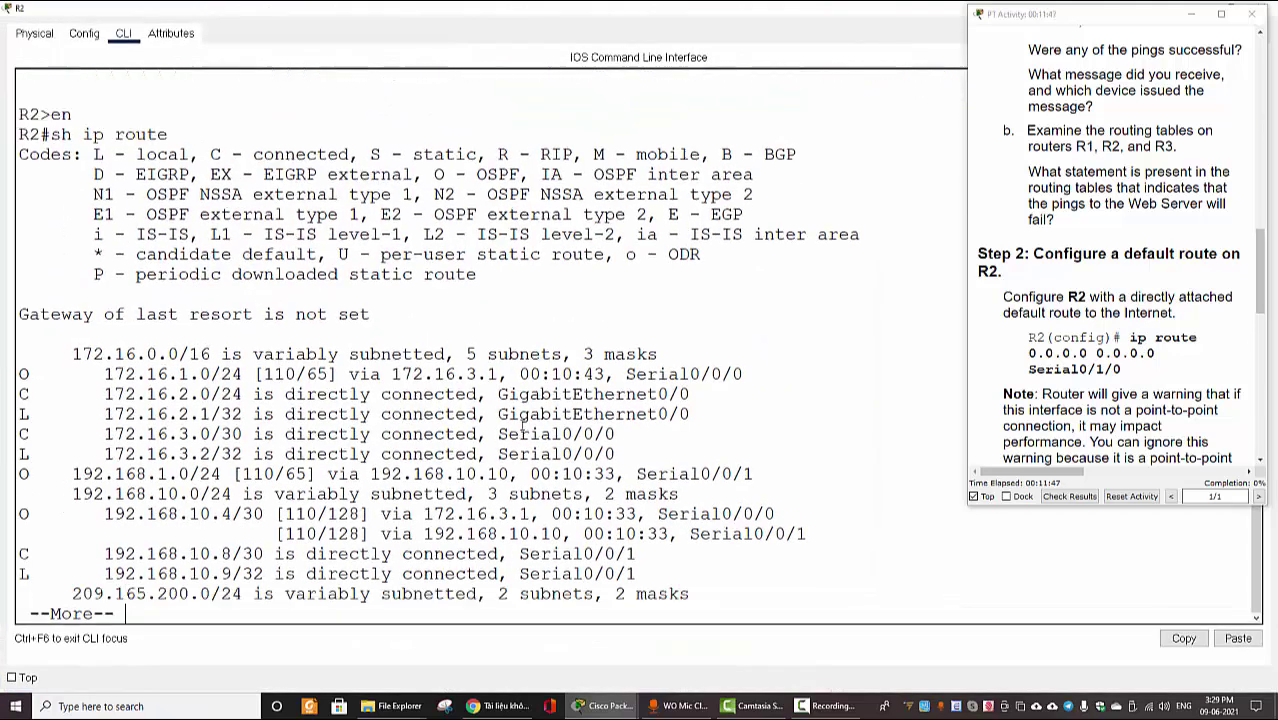
key(Return)
key(Return)
key(Return)
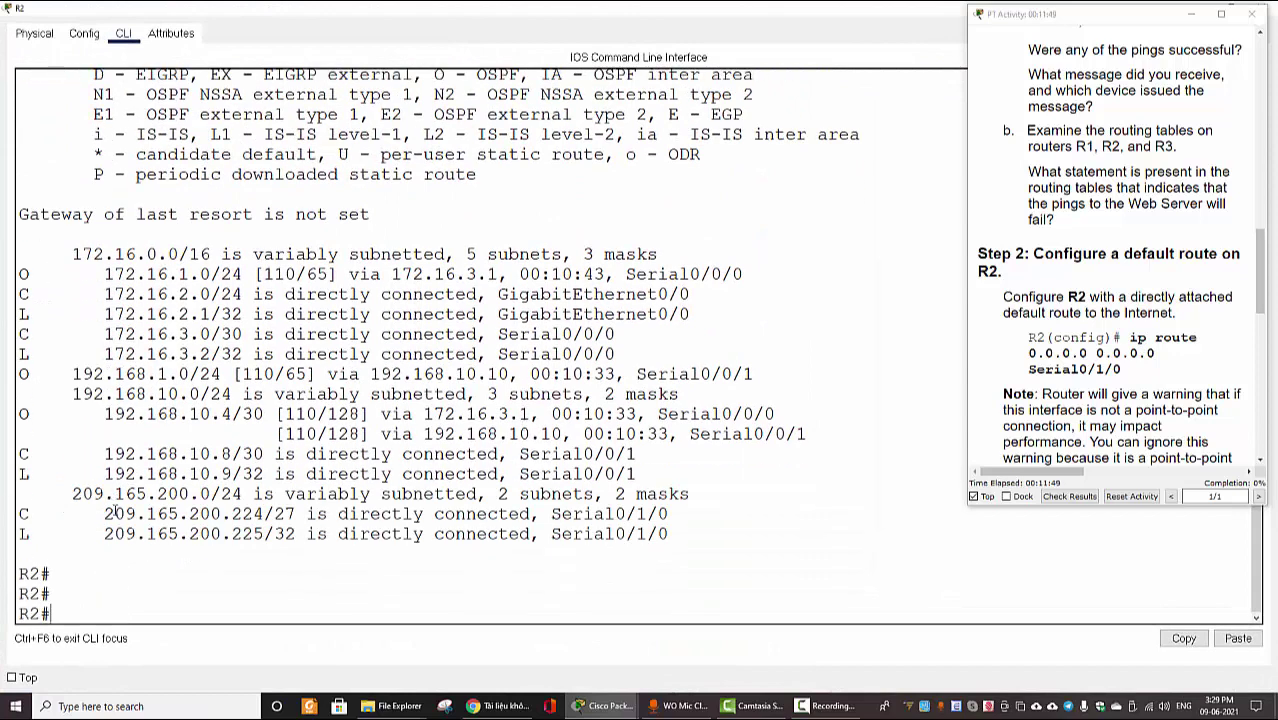
drag(95, 537, 641, 542)
click(228, 545)
drag(163, 348, 649, 583)
click(643, 493)
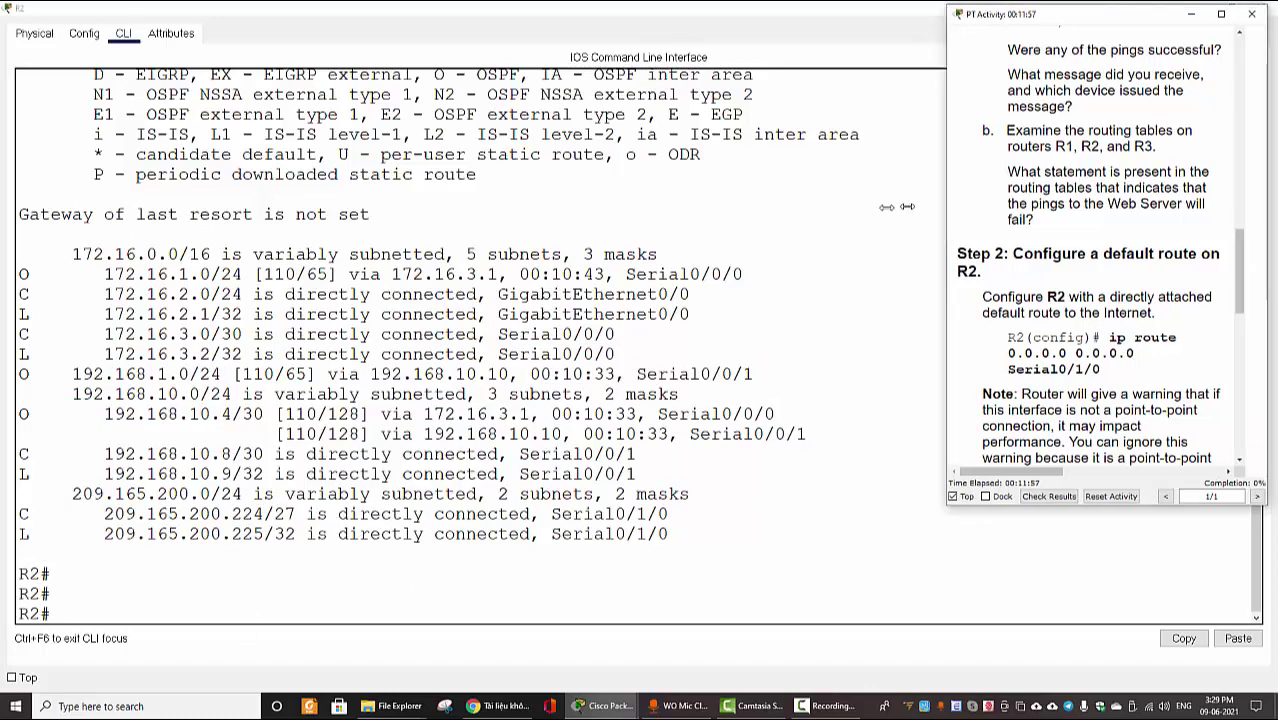
drag(965, 196, 841, 198)
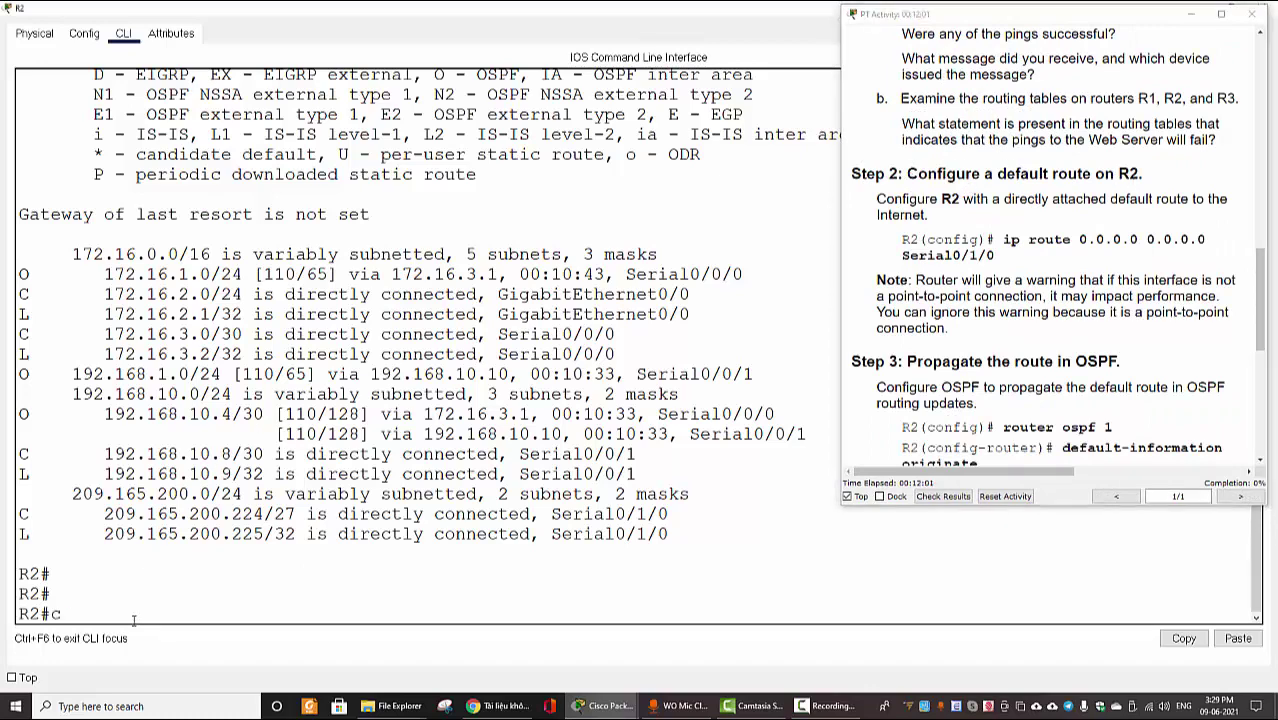
In global configuration mode on R2, add ip route 0.0.0.0 0.0.0.0 s0/1/0
text(onf t)
key(Return)
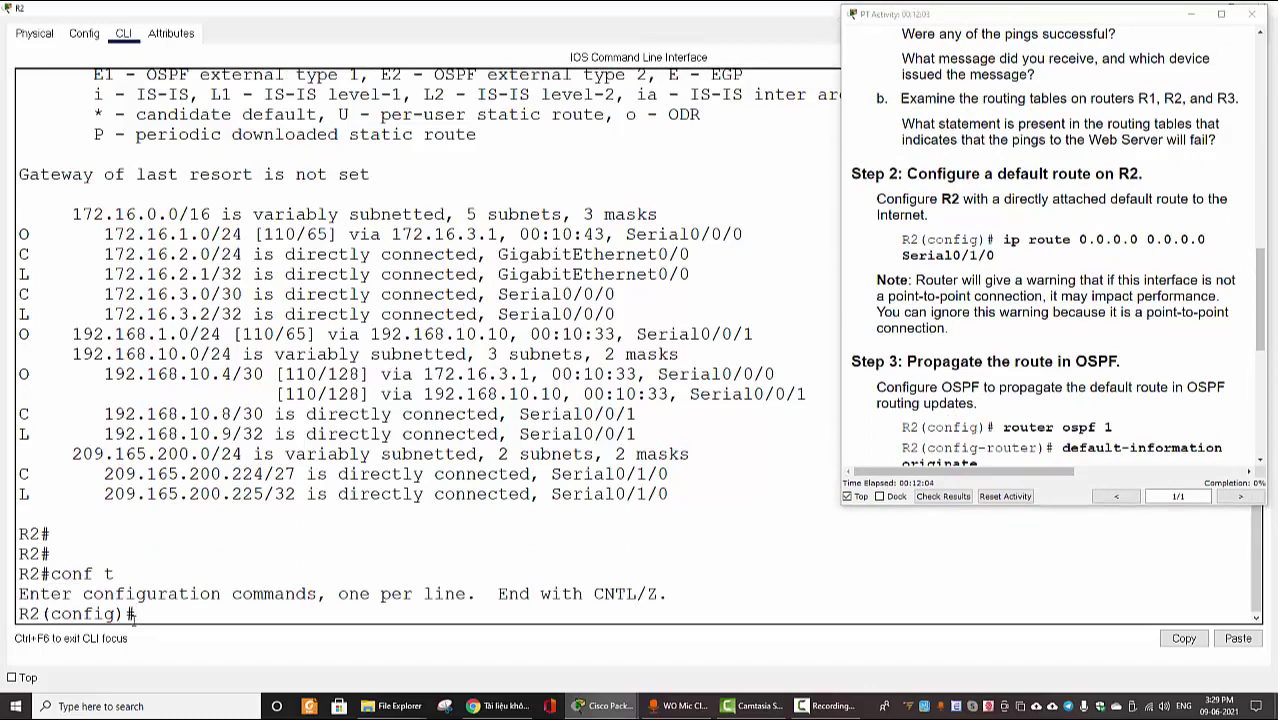
text(ip route 0.0)
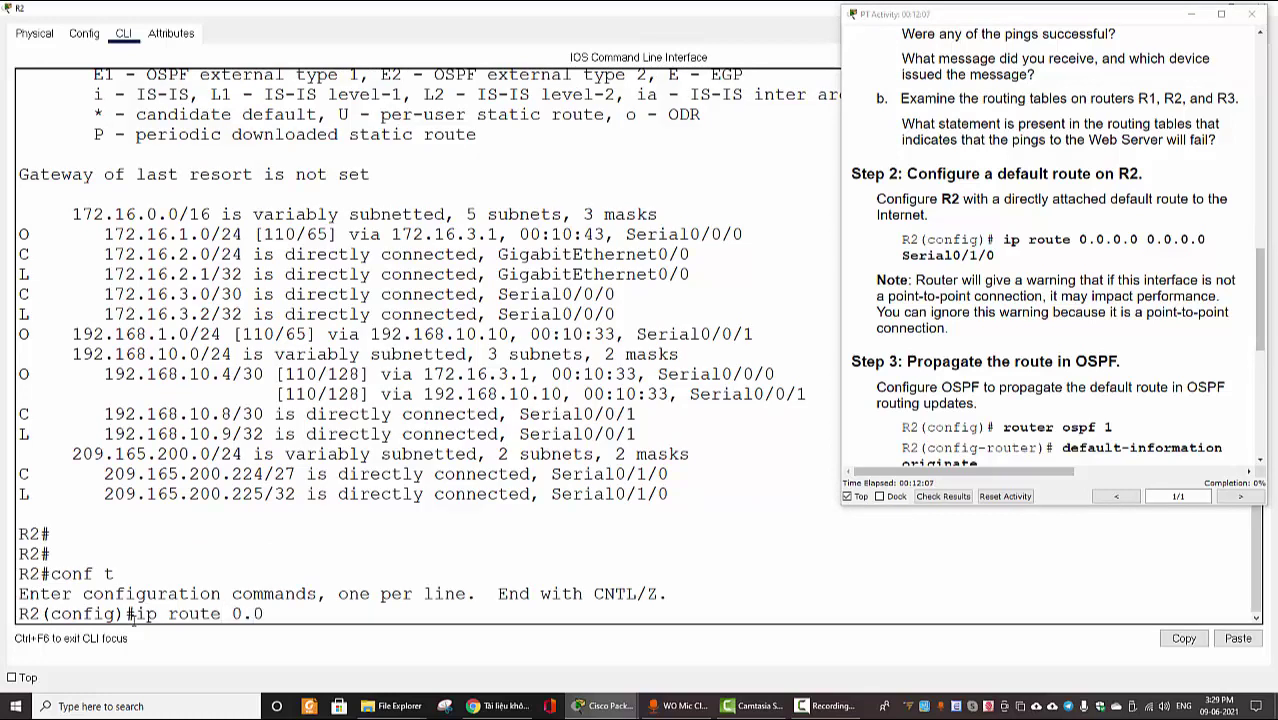
text(.0.0 0.0.0.0 s0)
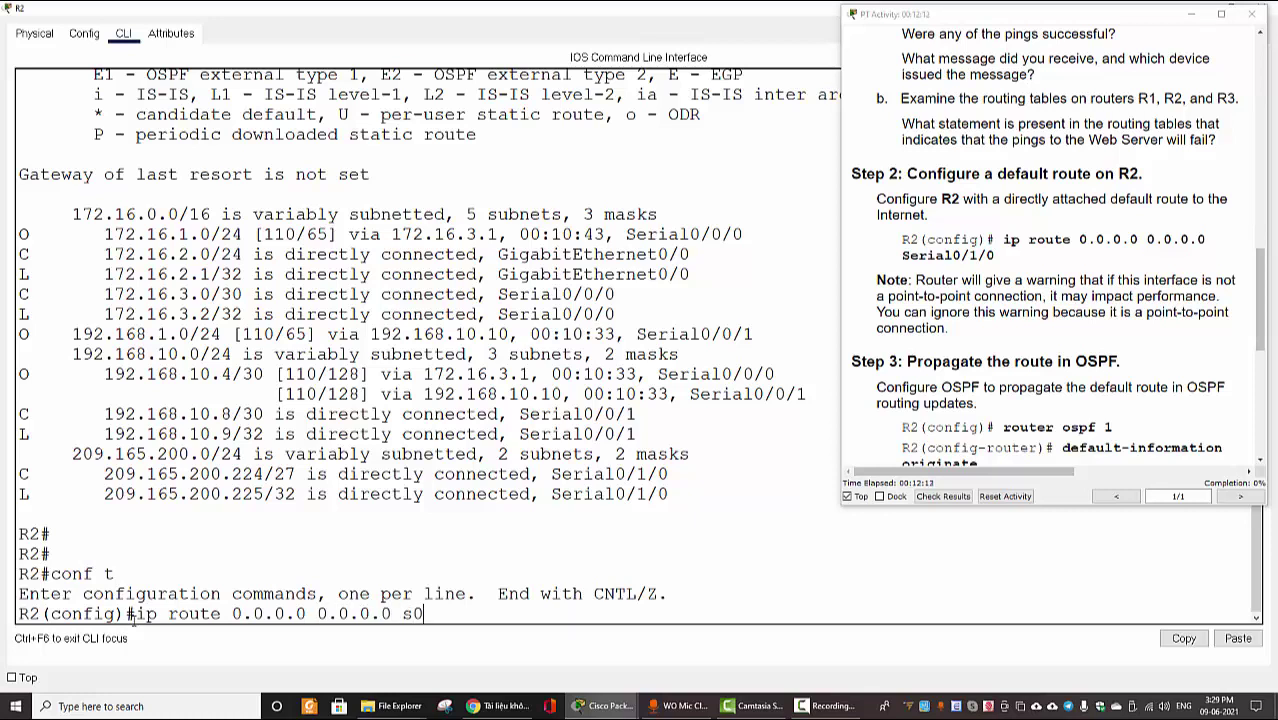
text(/1/0)
key(Return)
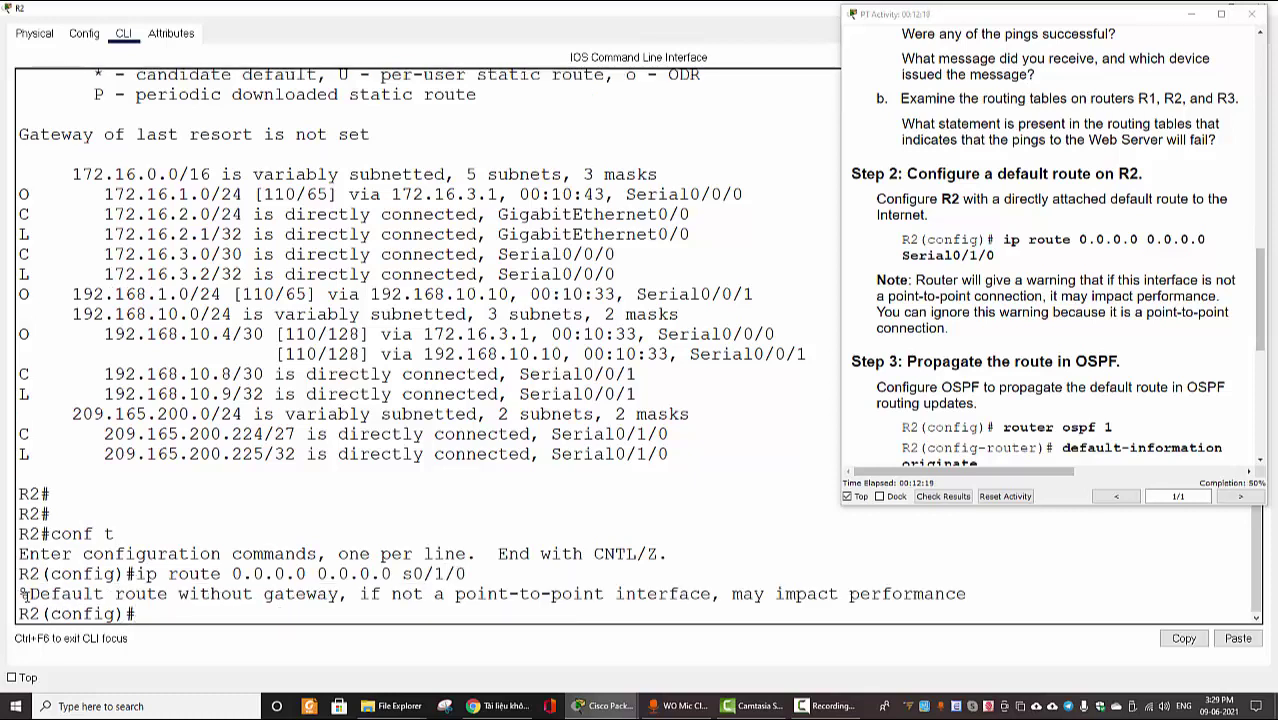
Review the point-to-point performance warning about the directly attached default route
drag(22, 594, 970, 592)
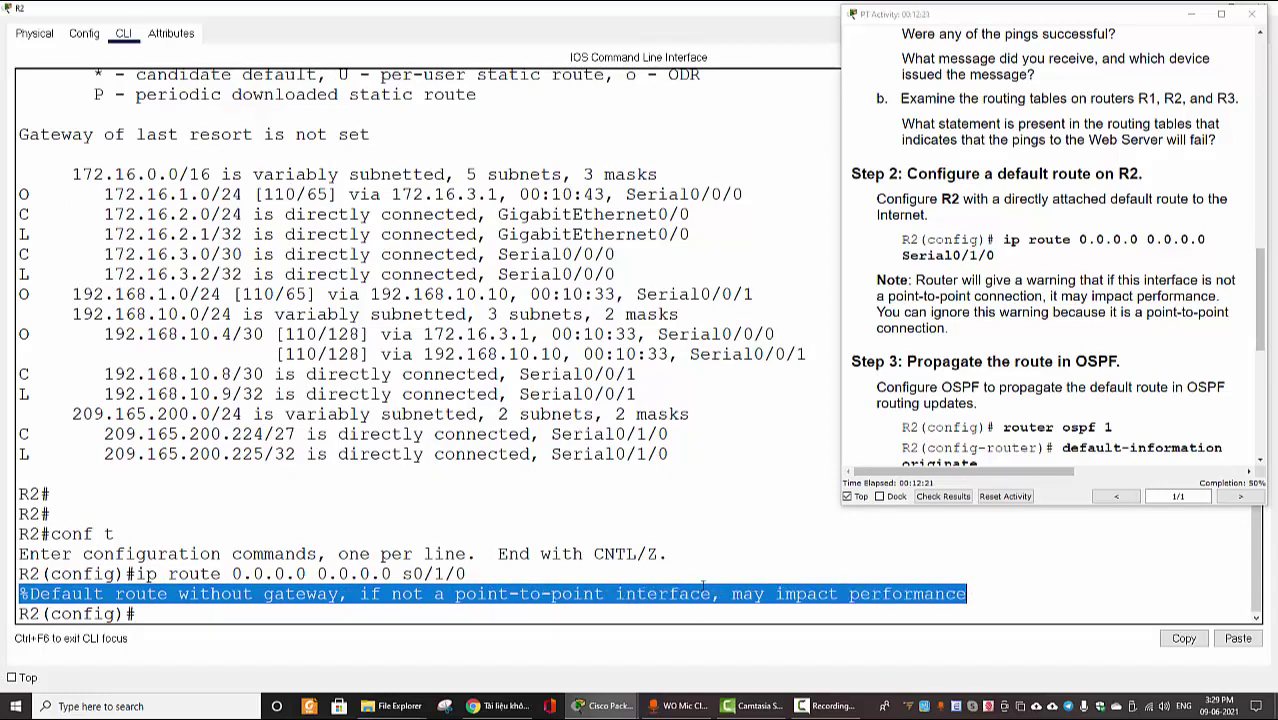
click(703, 585)
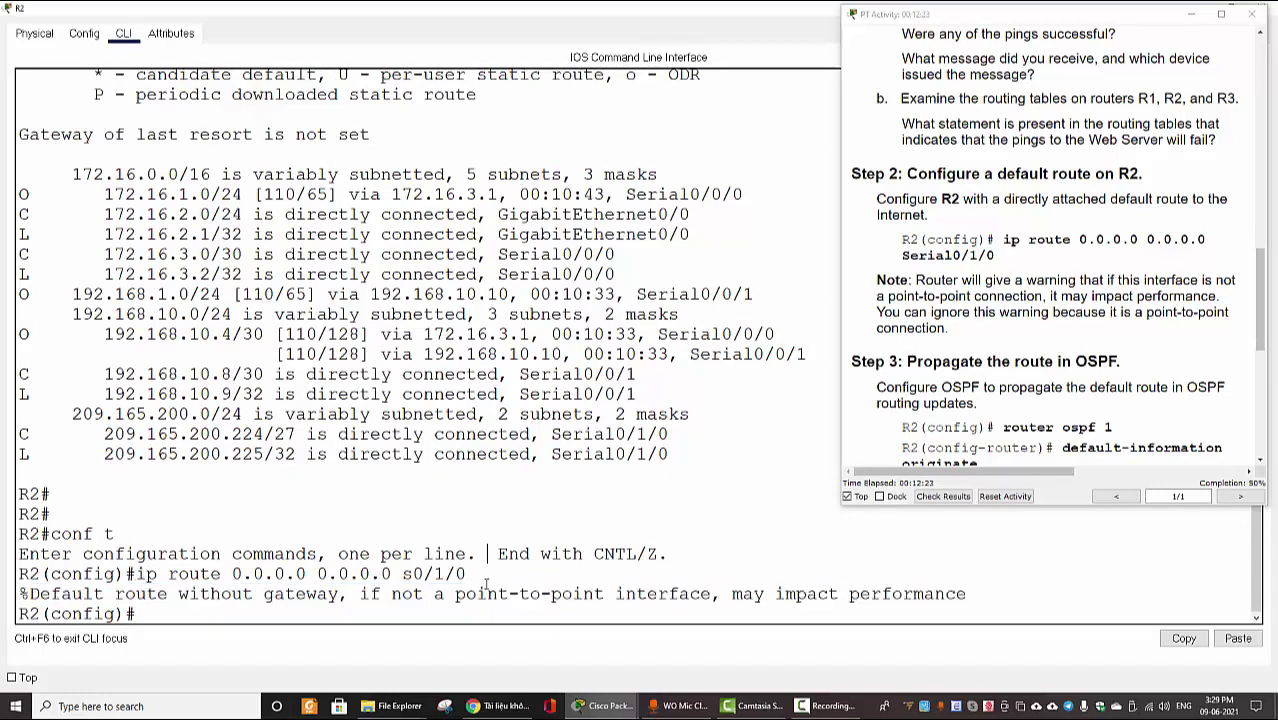
drag(359, 593, 703, 591)
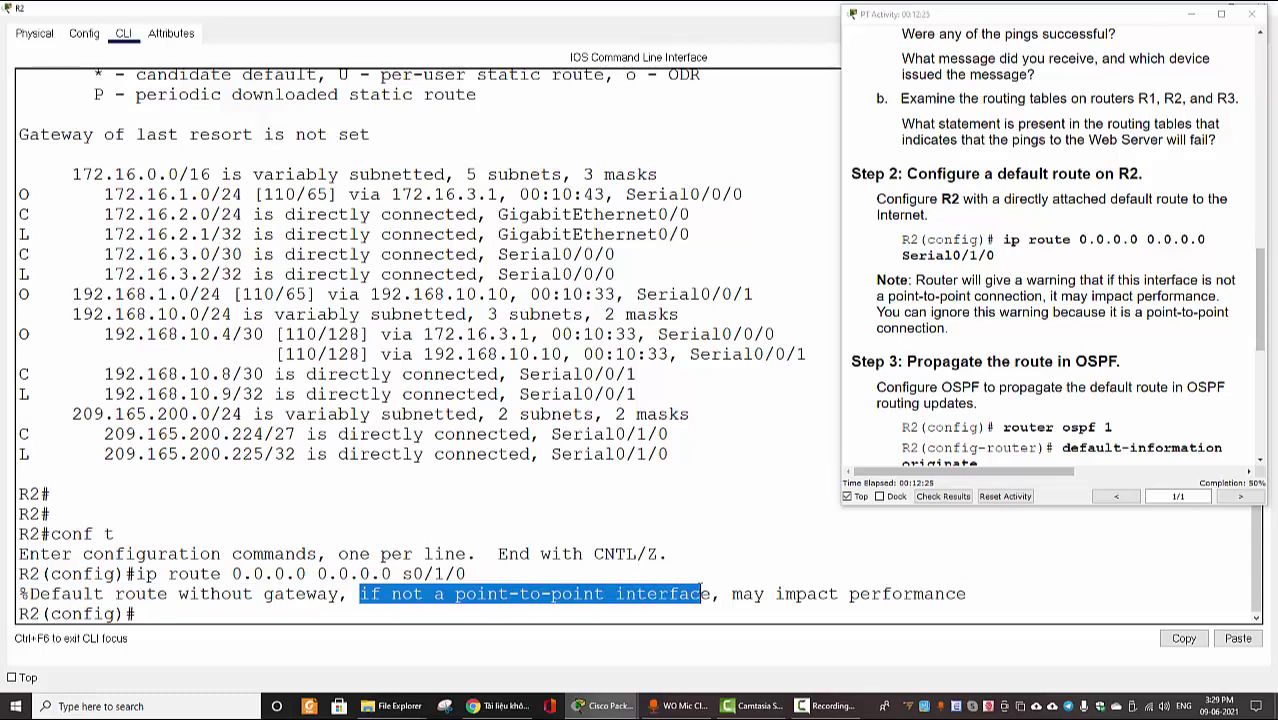
click(703, 592)
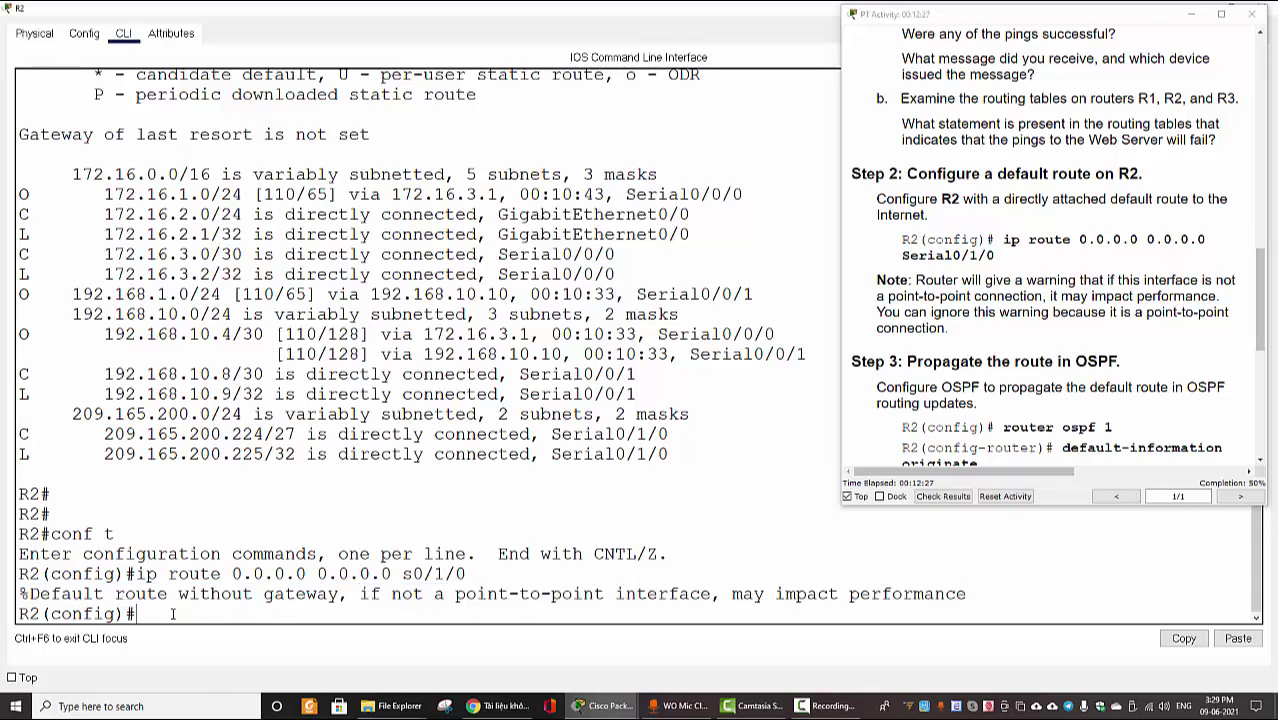
triple_click(487, 593)
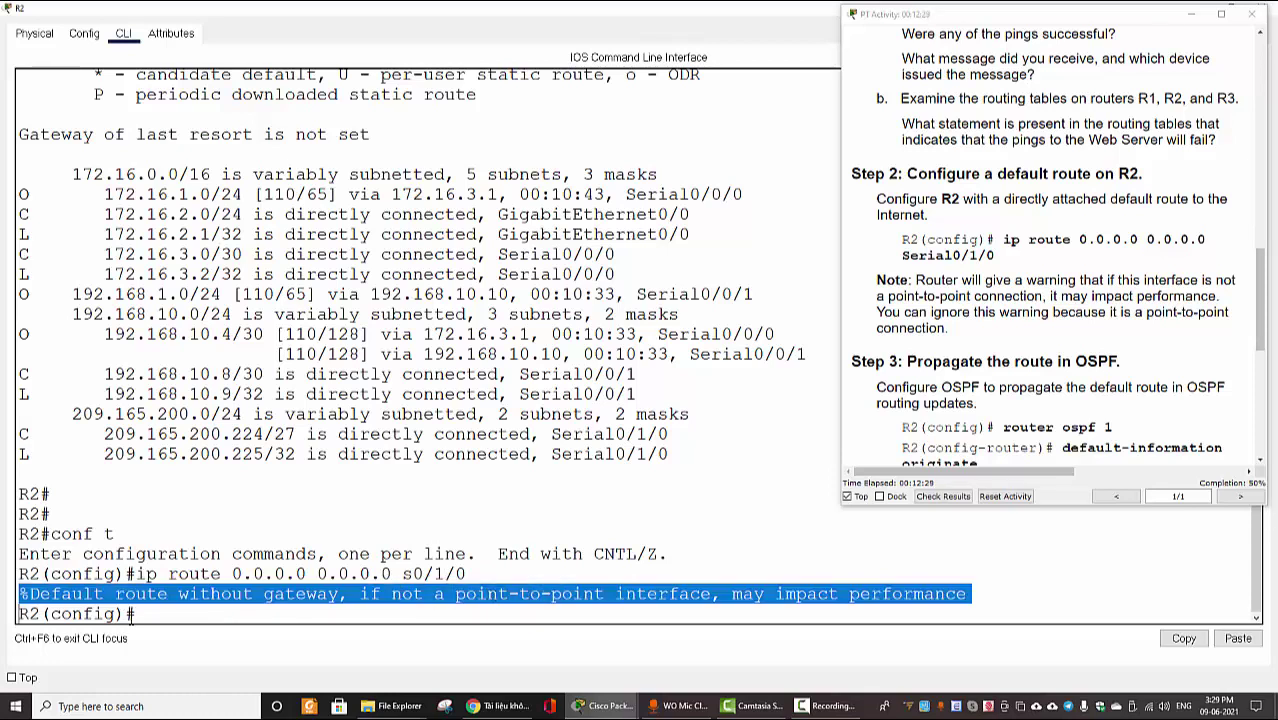
click(203, 615)
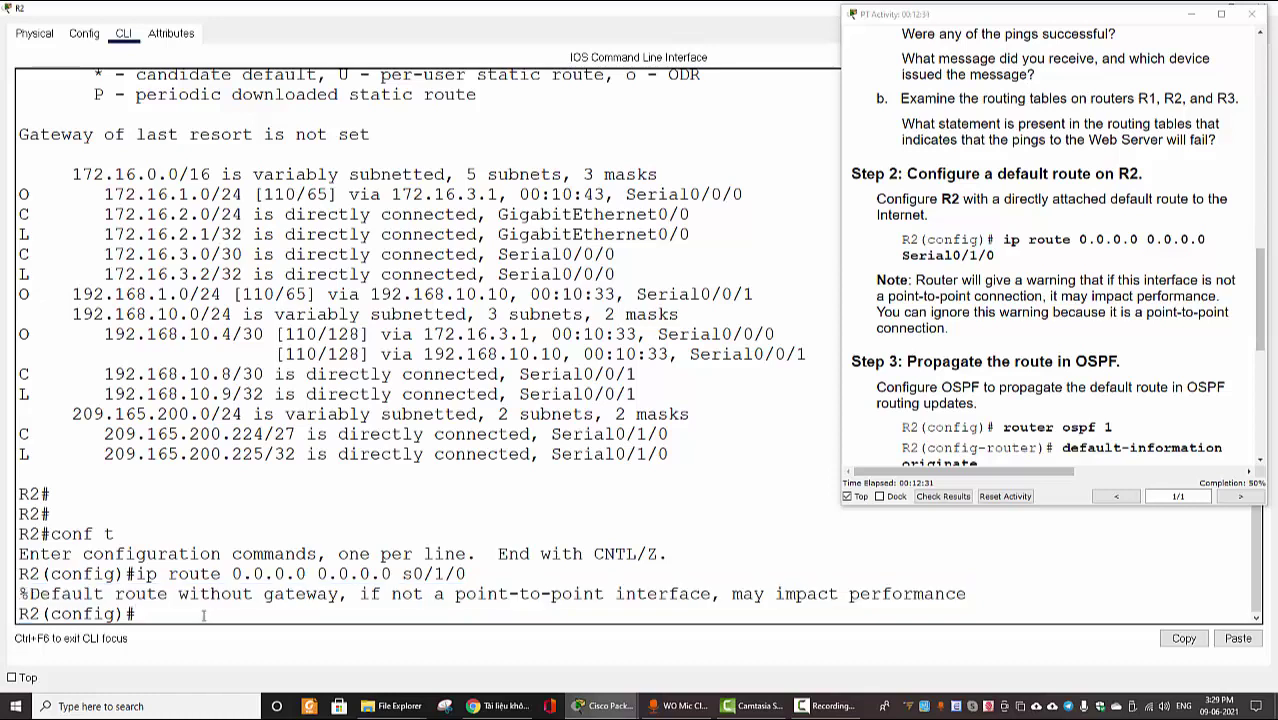
key(Return)
key(Return)
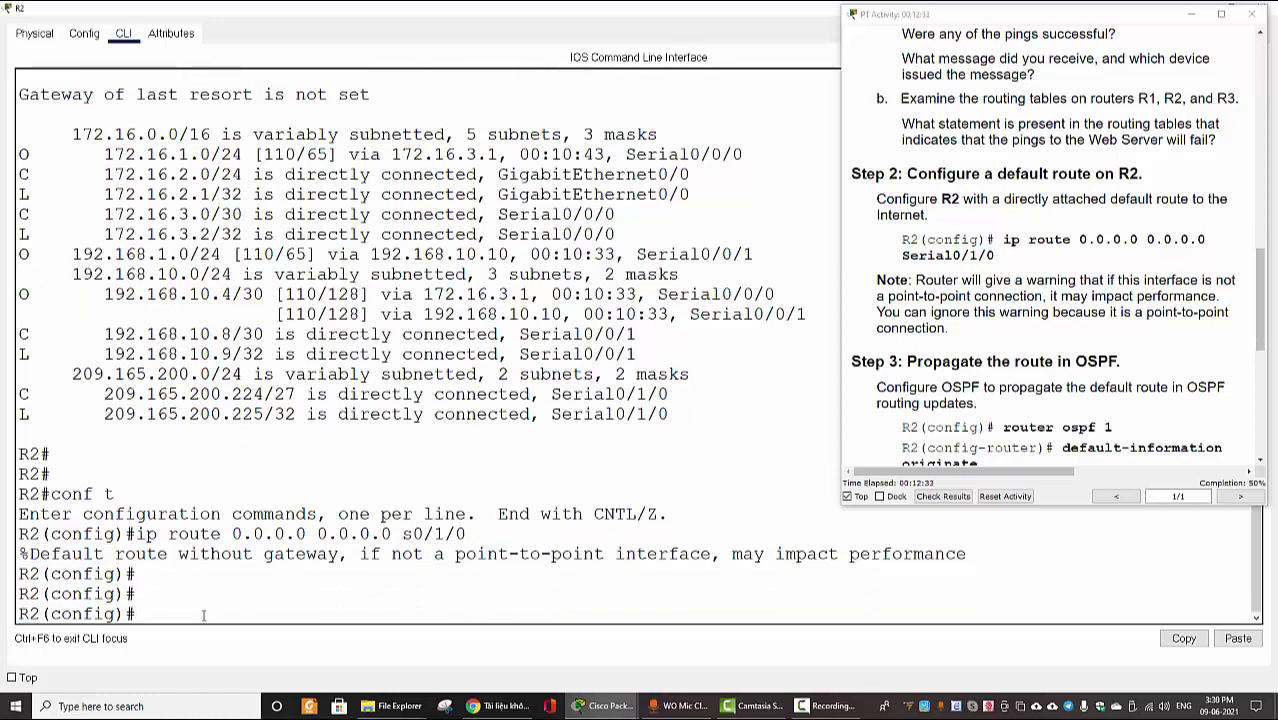
Run do show ip route on R2, check the S* 0.0.0.0/0 entry, and minimize R2
click(203, 615)
text(d)
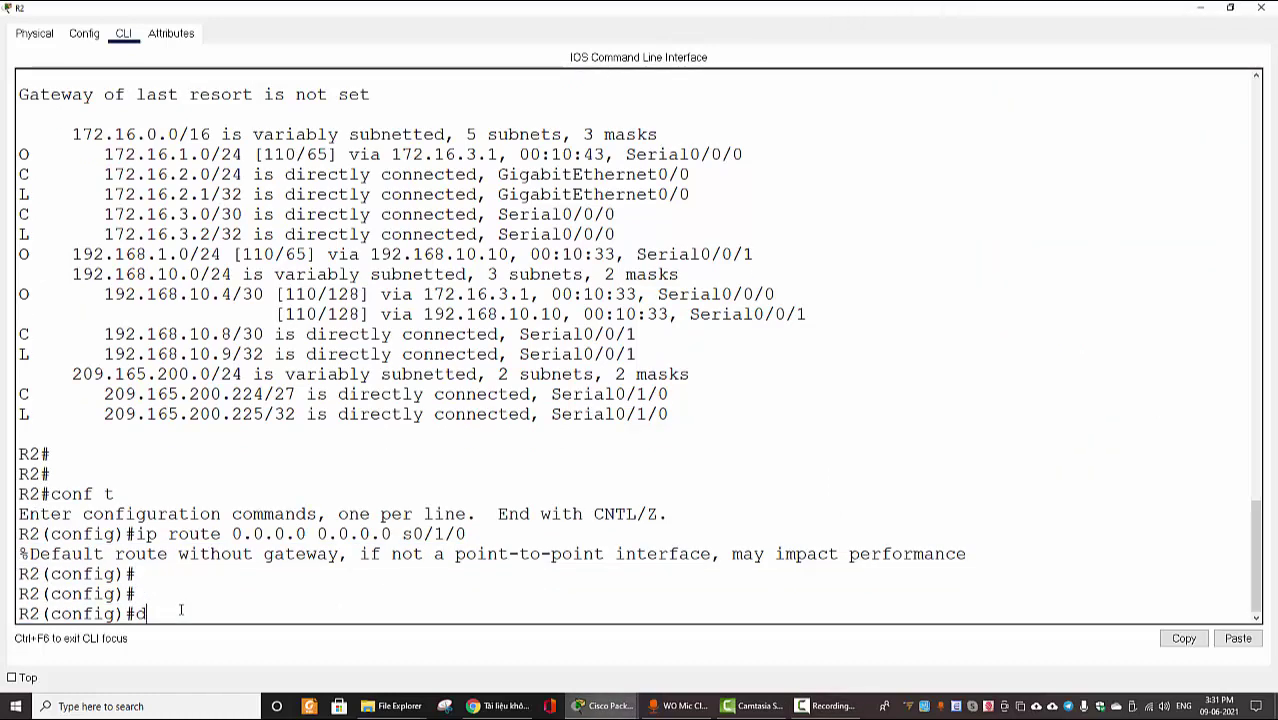
text(o show)
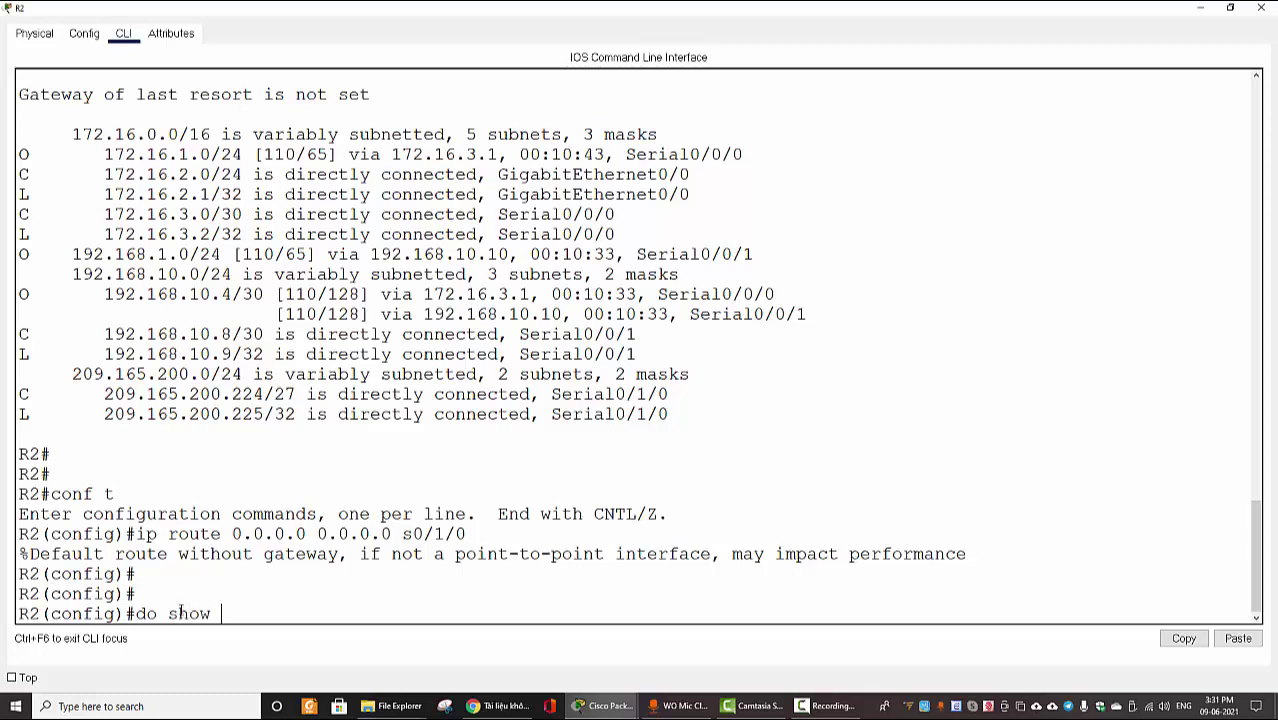
text( ip route)
key(Return)
key(Return)
key(Return)
key(Return)
key(Return)
key(Return)
key(Return)
key(Return)
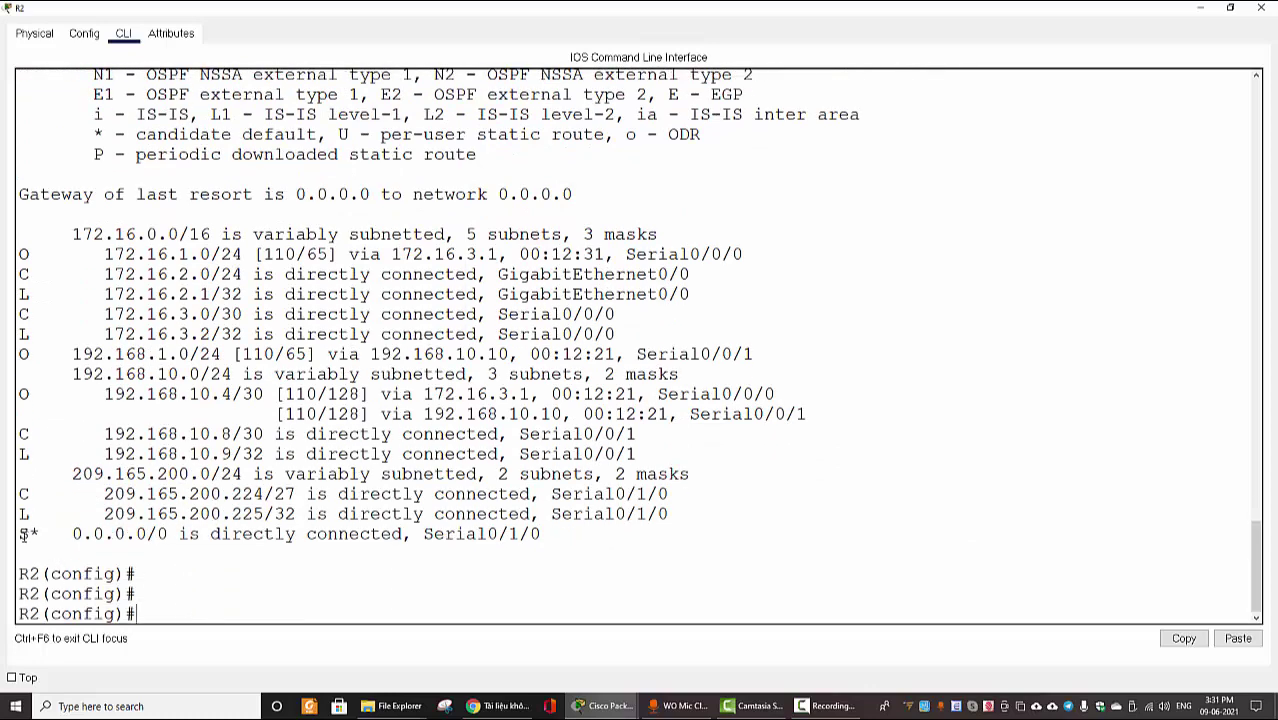
drag(24, 534, 575, 529)
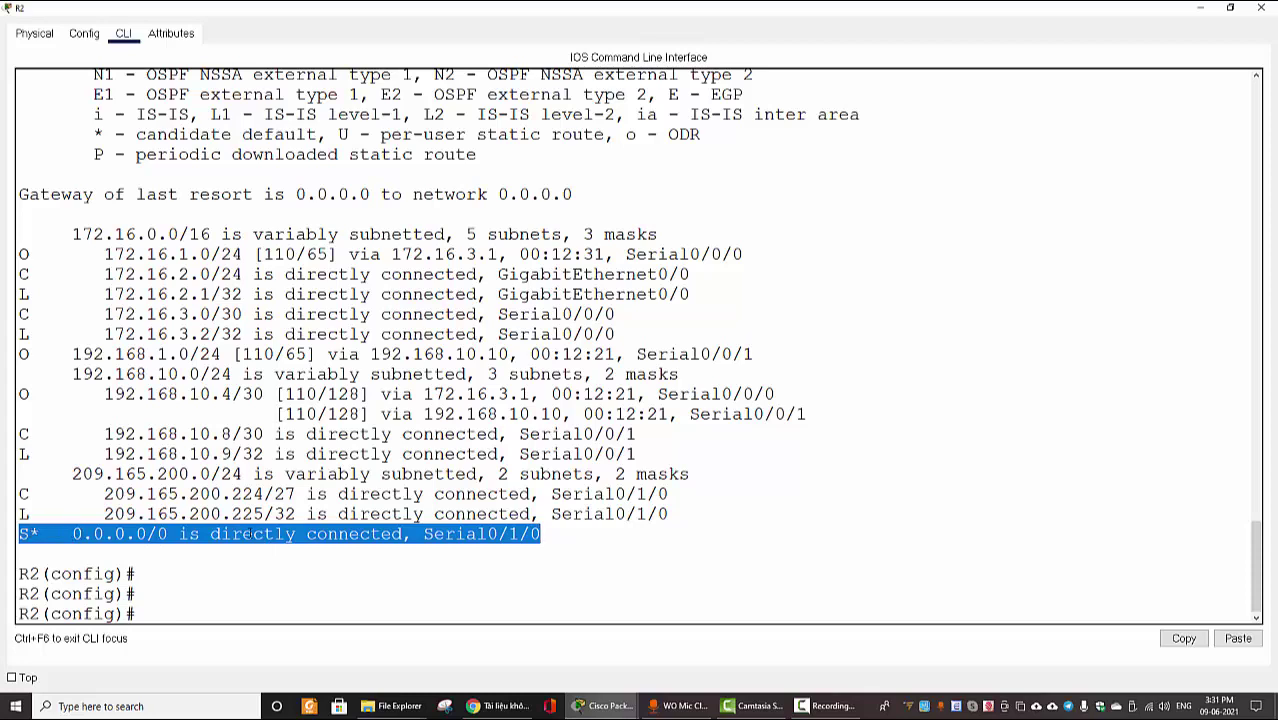
click(445, 536)
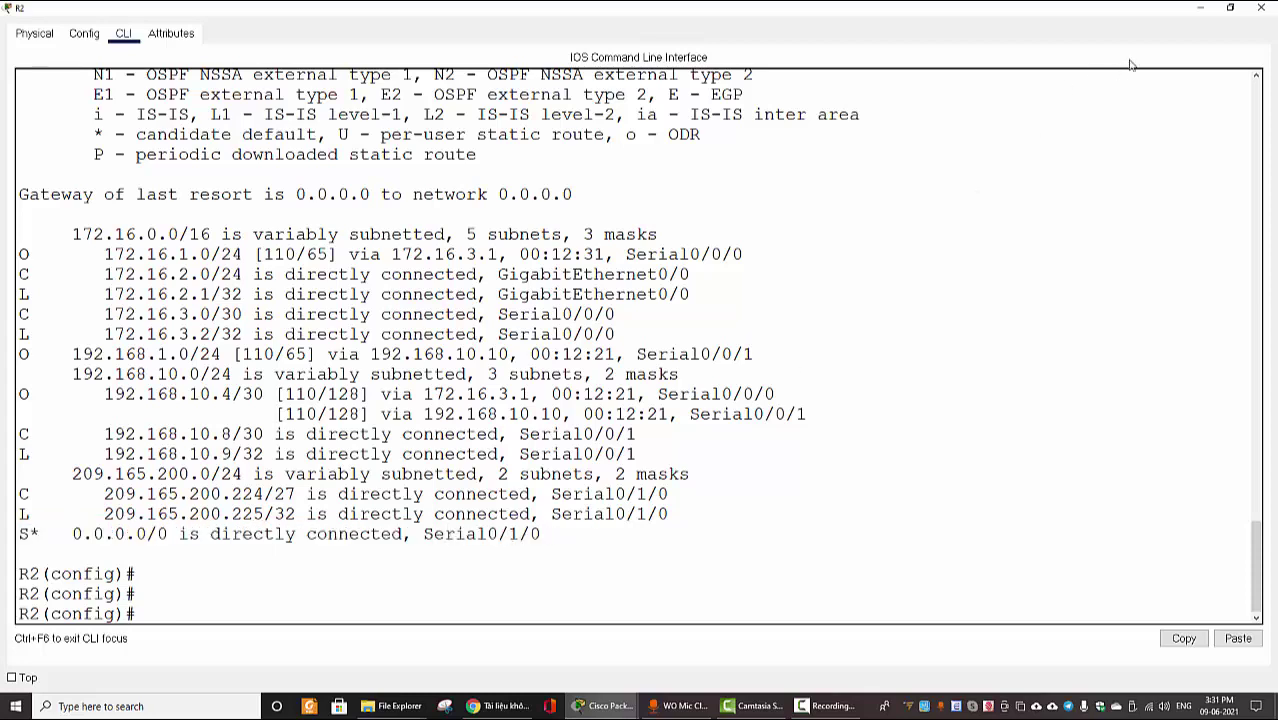
click(1205, 10)
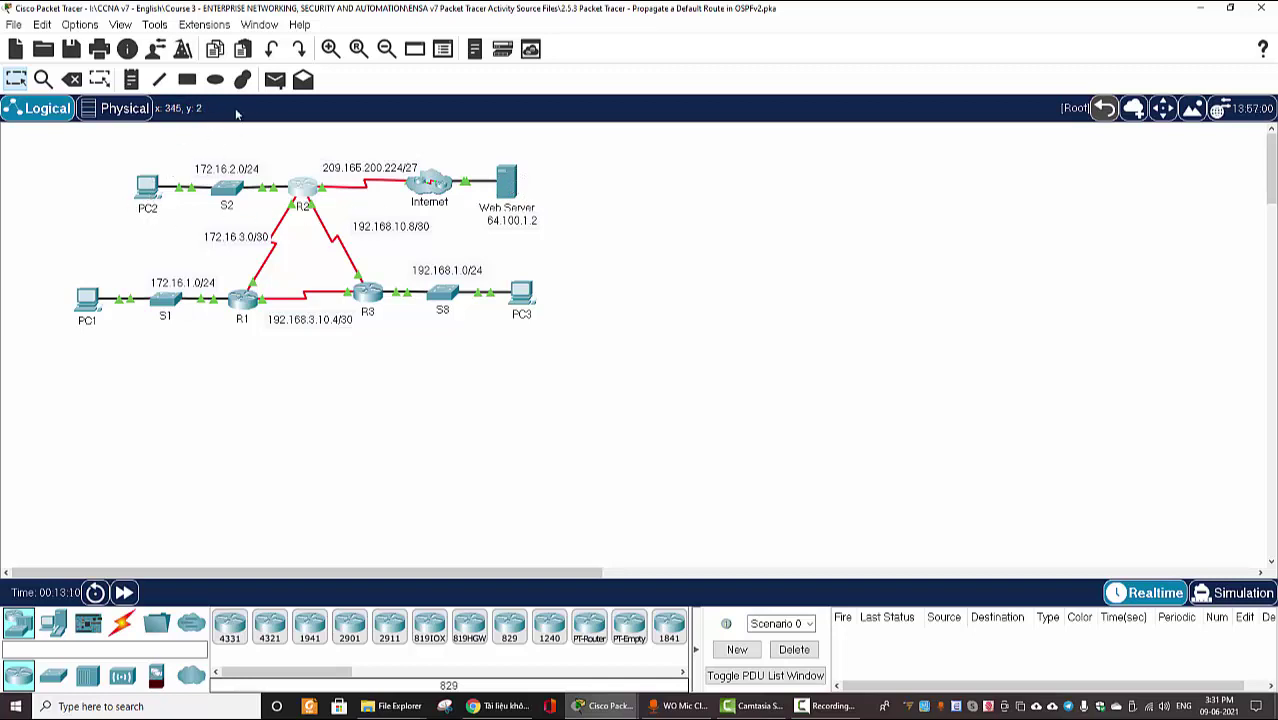
Ping 64.100.1.2 from PC2's command prompt, getting 3 of 4 replies, then minimize PC2
click(147, 186)
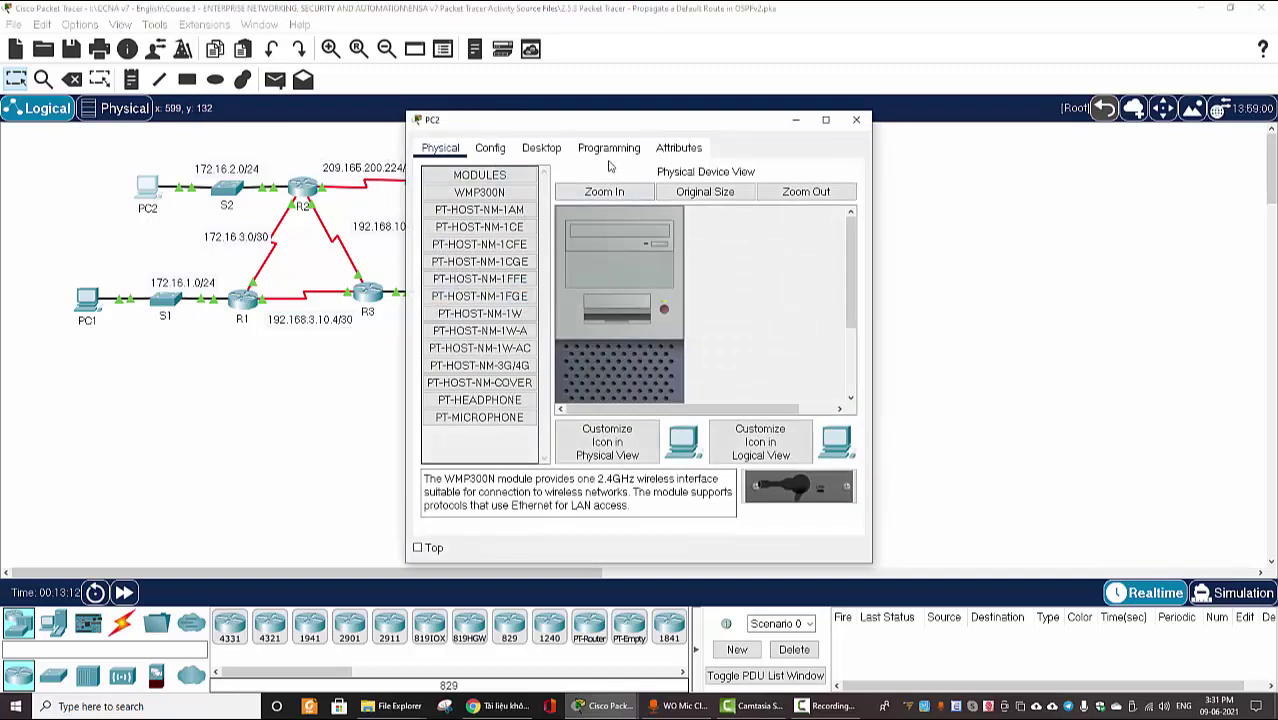
click(545, 148)
click(725, 222)
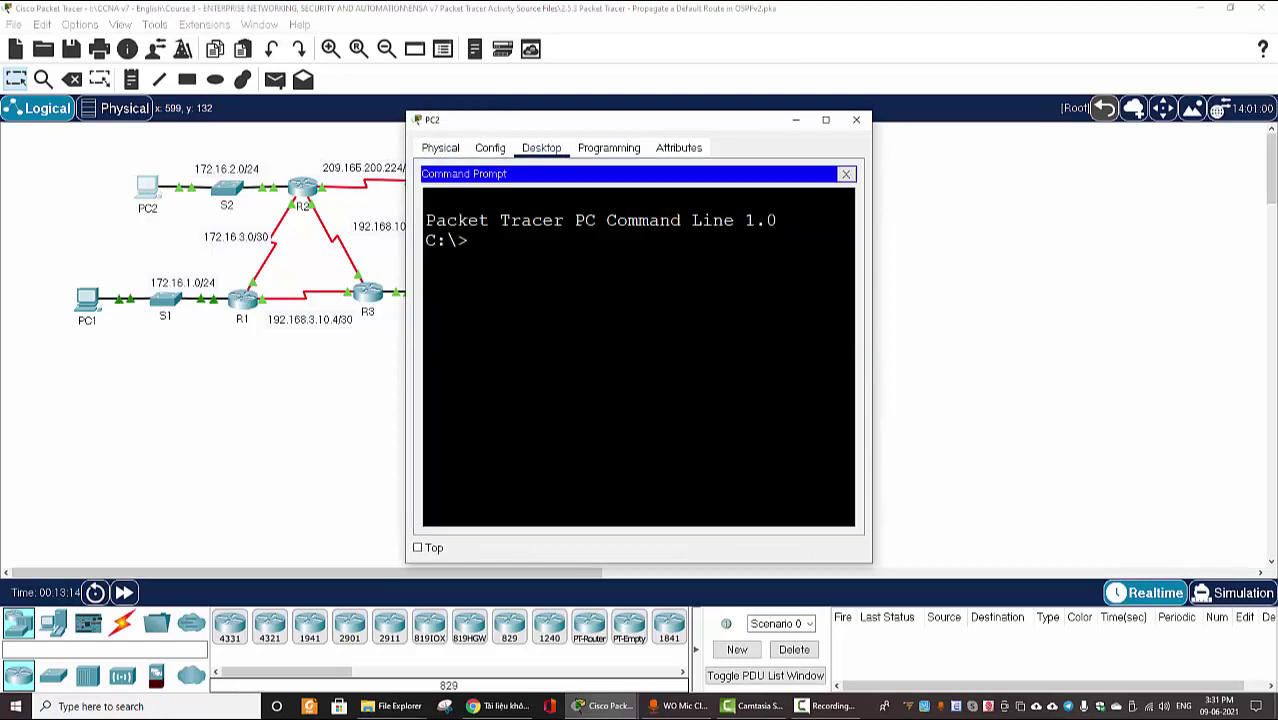
text(ping 64.100)
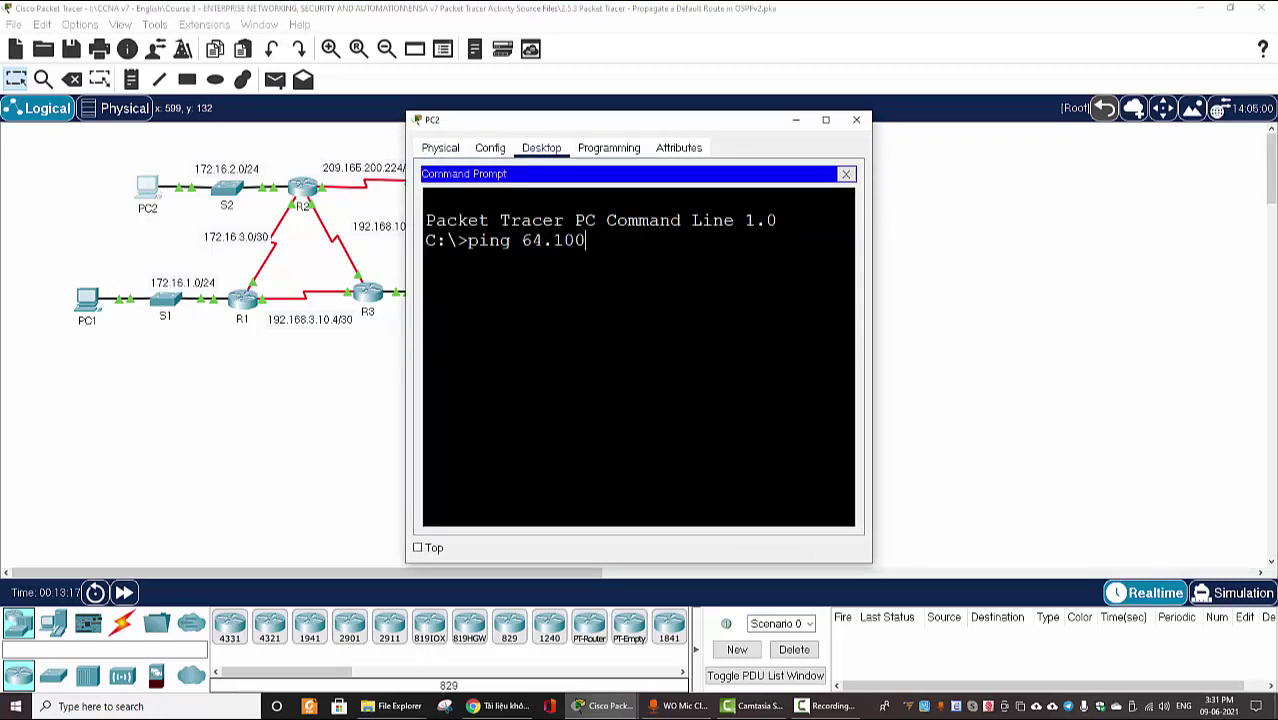
text(.1.2)
key(Return)
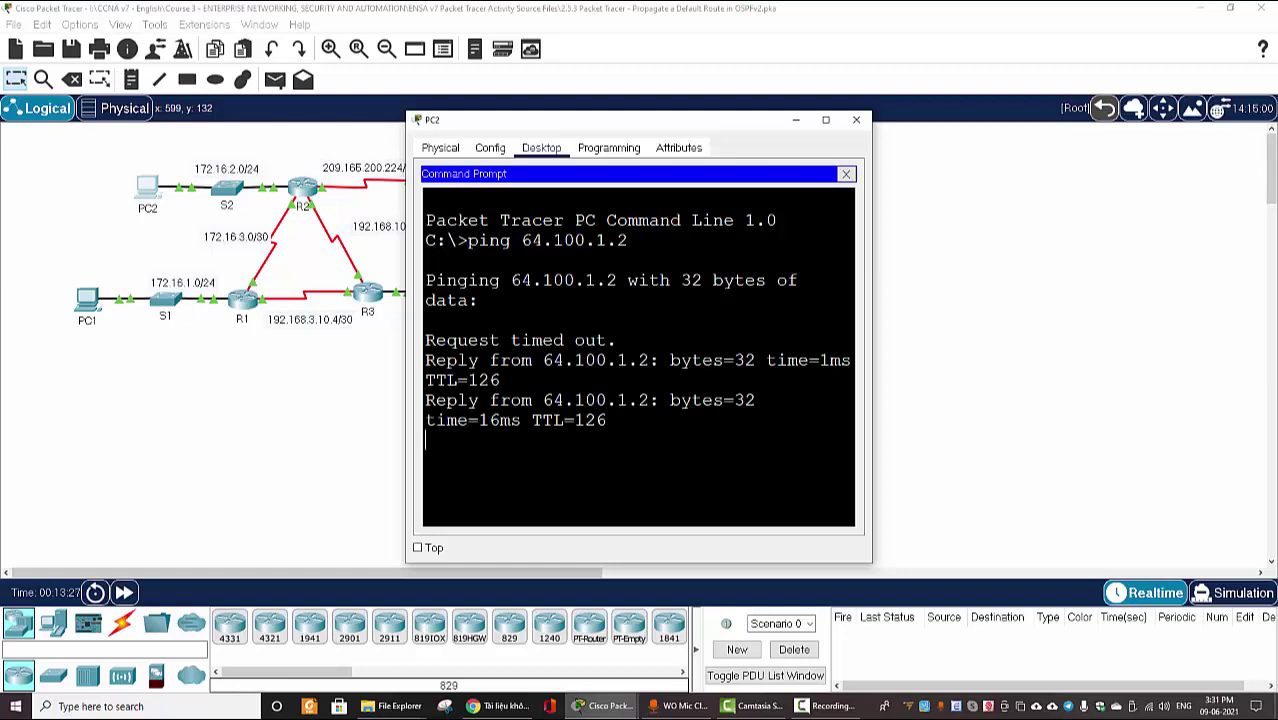
drag(872, 324, 1131, 320)
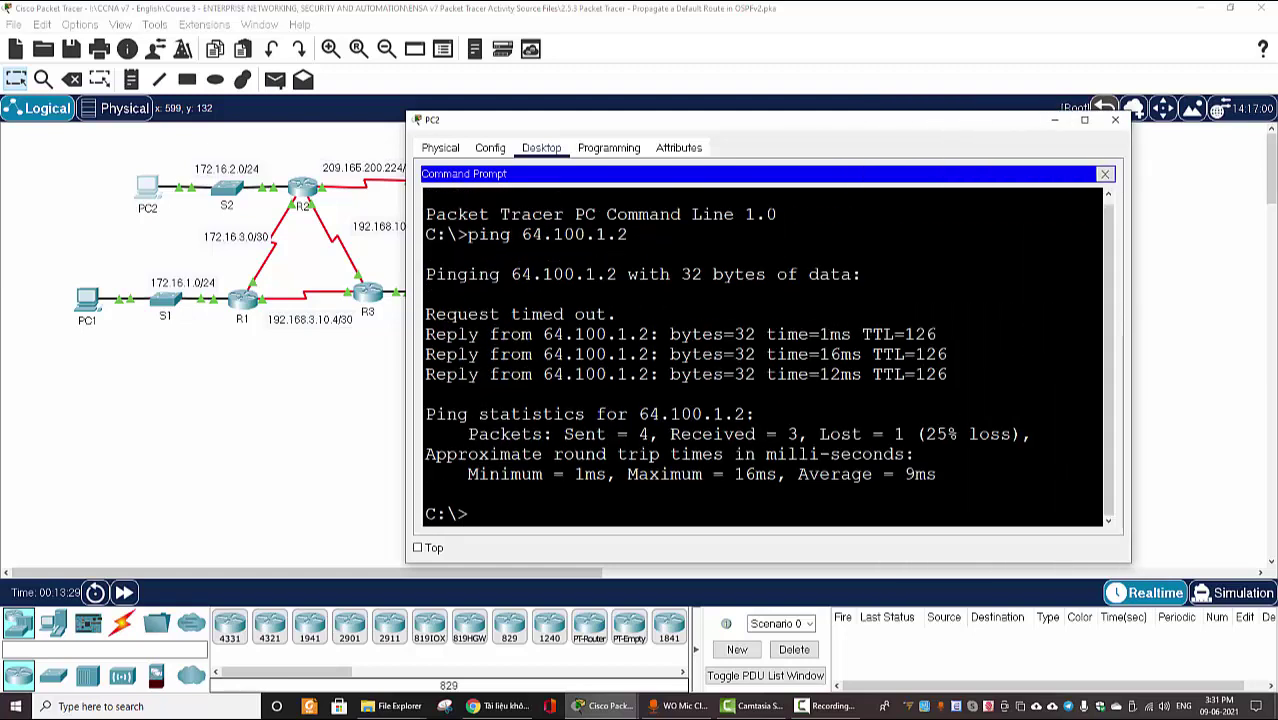
drag(425, 334, 947, 374)
click(1054, 119)
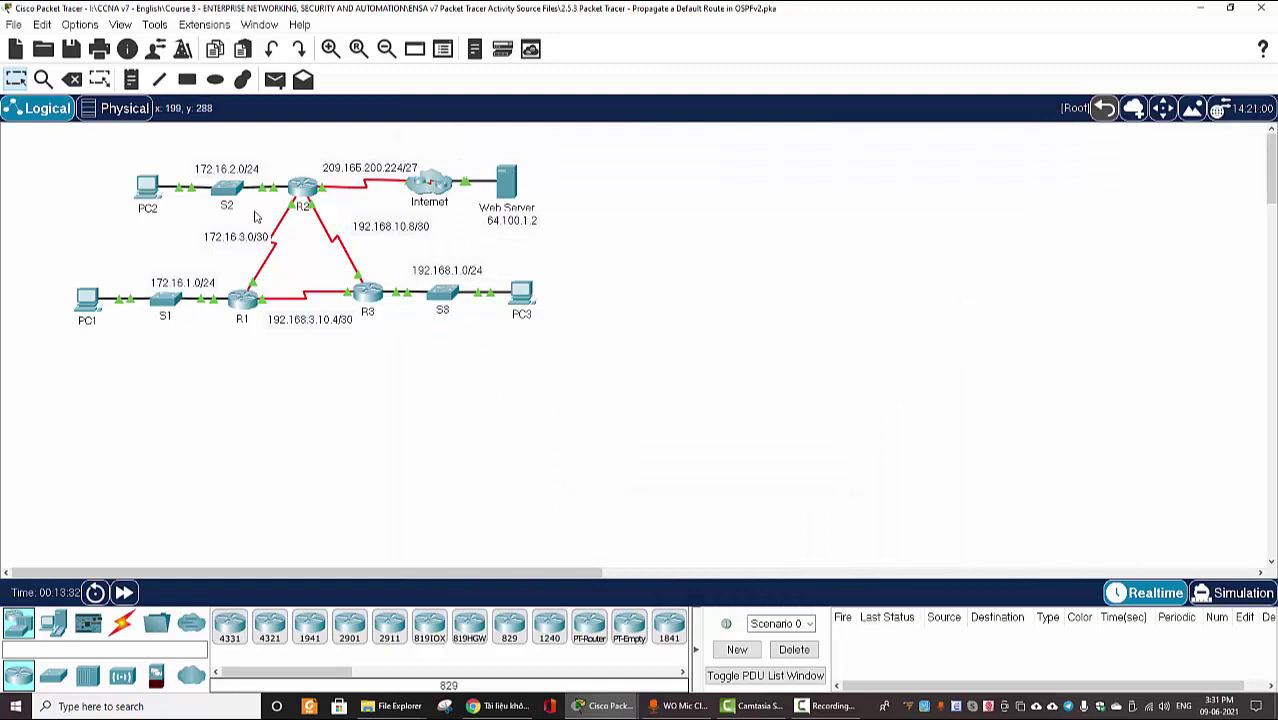
Rerun the ping to 64.100.1.2 on PC1, still getting destination unreachable, then close PC1
click(89, 298)
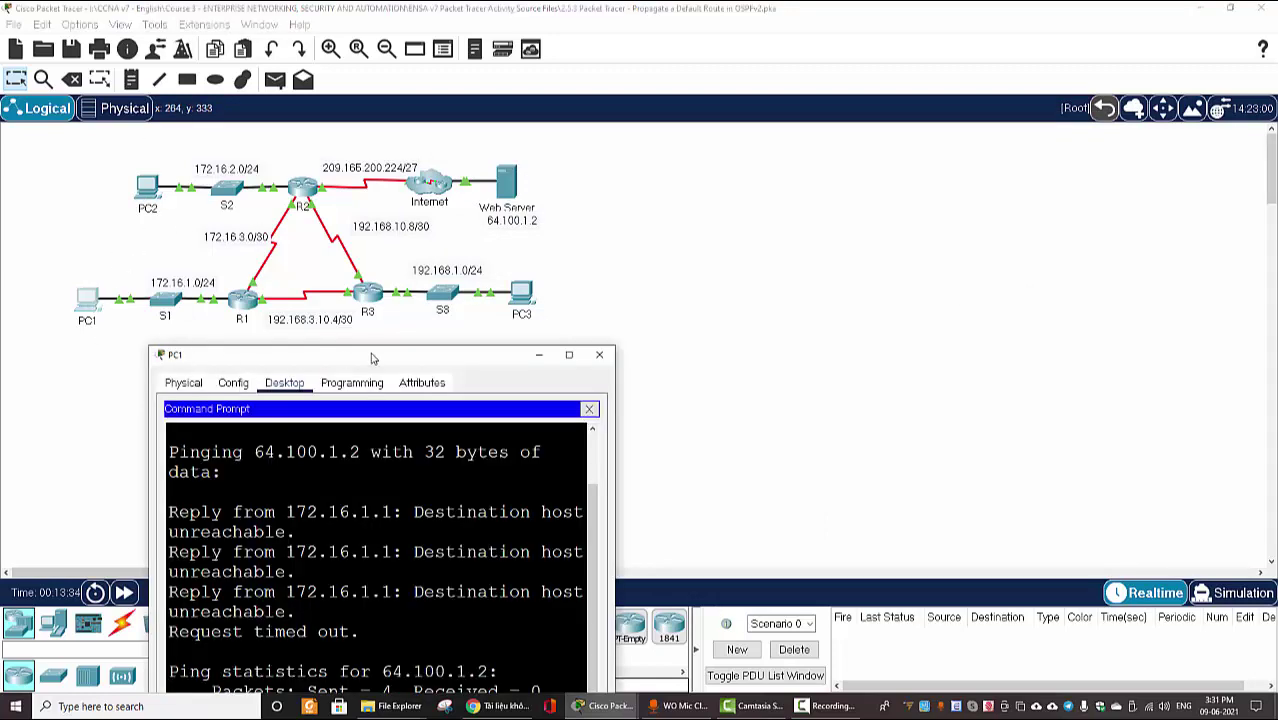
drag(395, 358, 583, 108)
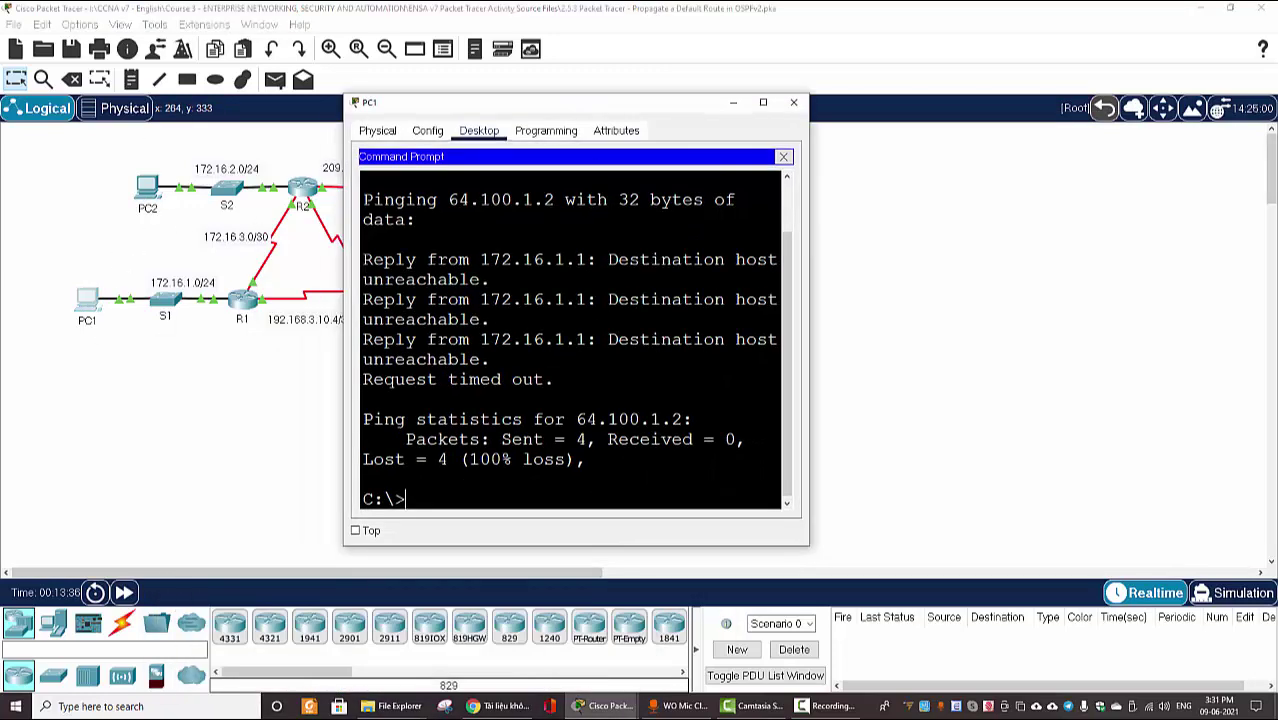
key(Up)
key(Return)
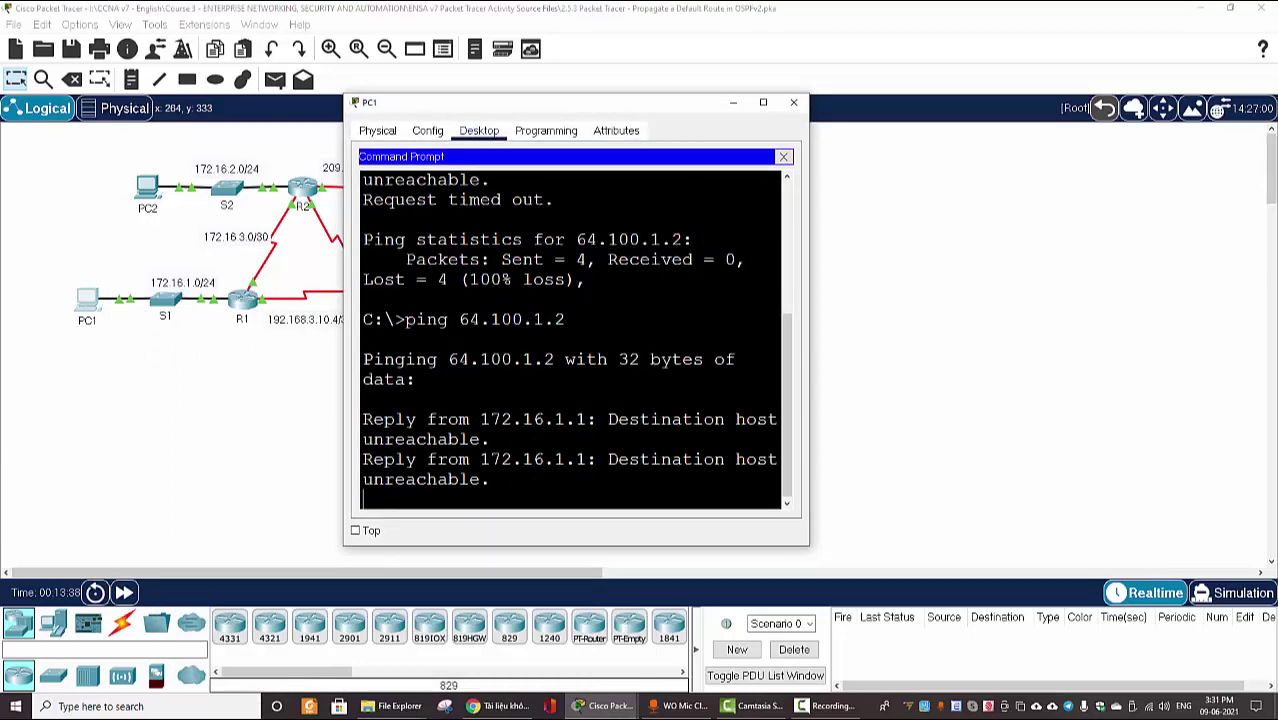
drag(809, 310, 1121, 280)
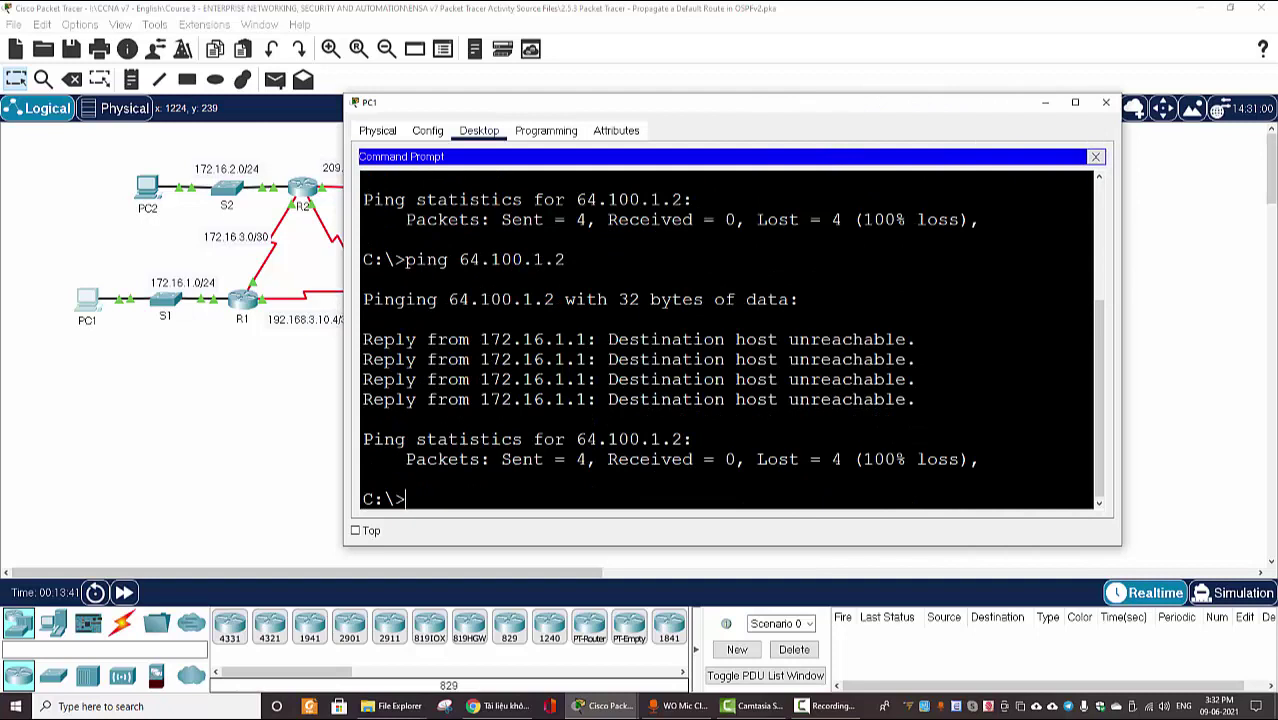
drag(616, 339, 906, 339)
click(300, 367)
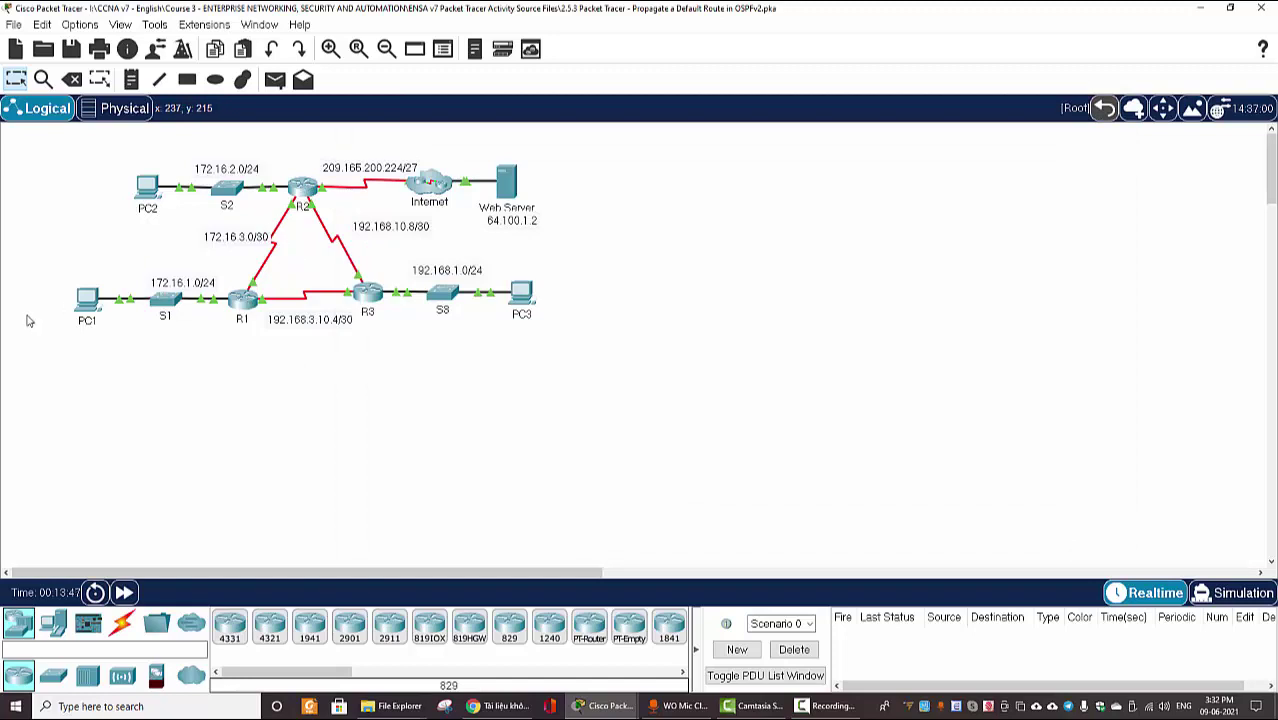
Run show ip route on R1, confirm there is still no gateway of last resort, and close R1
click(248, 304)
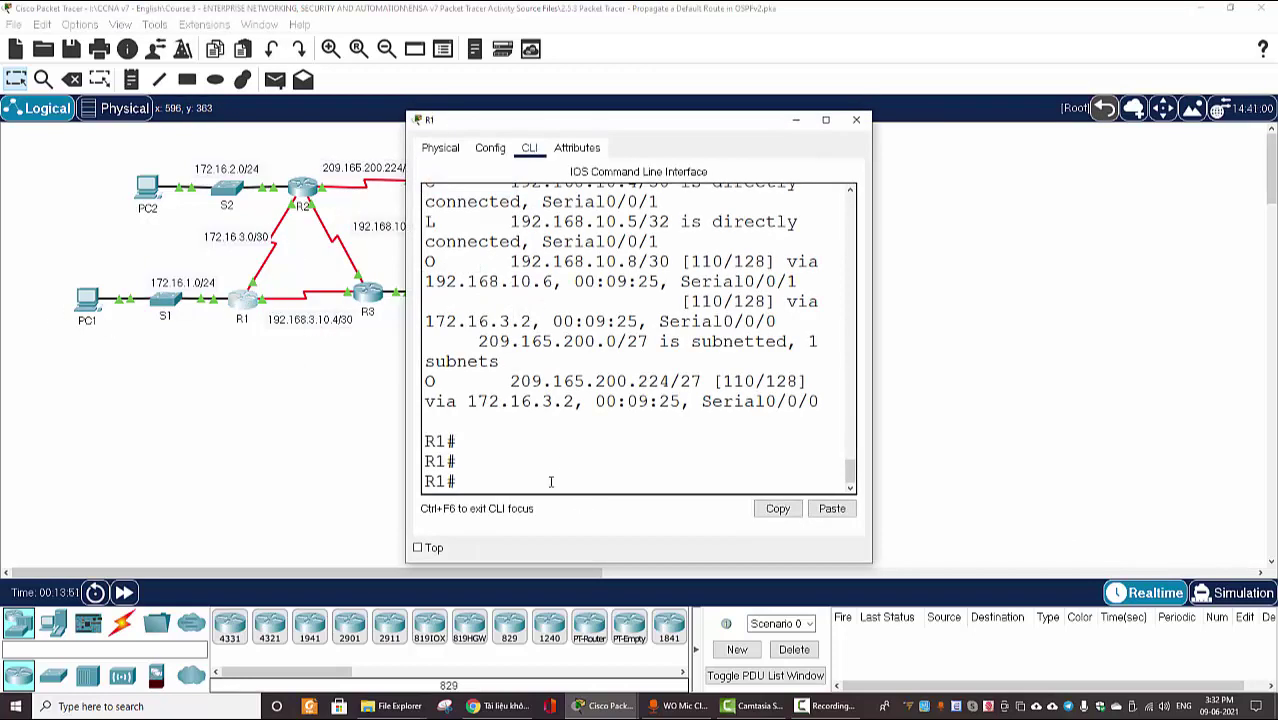
text(show ip route)
key(Return)
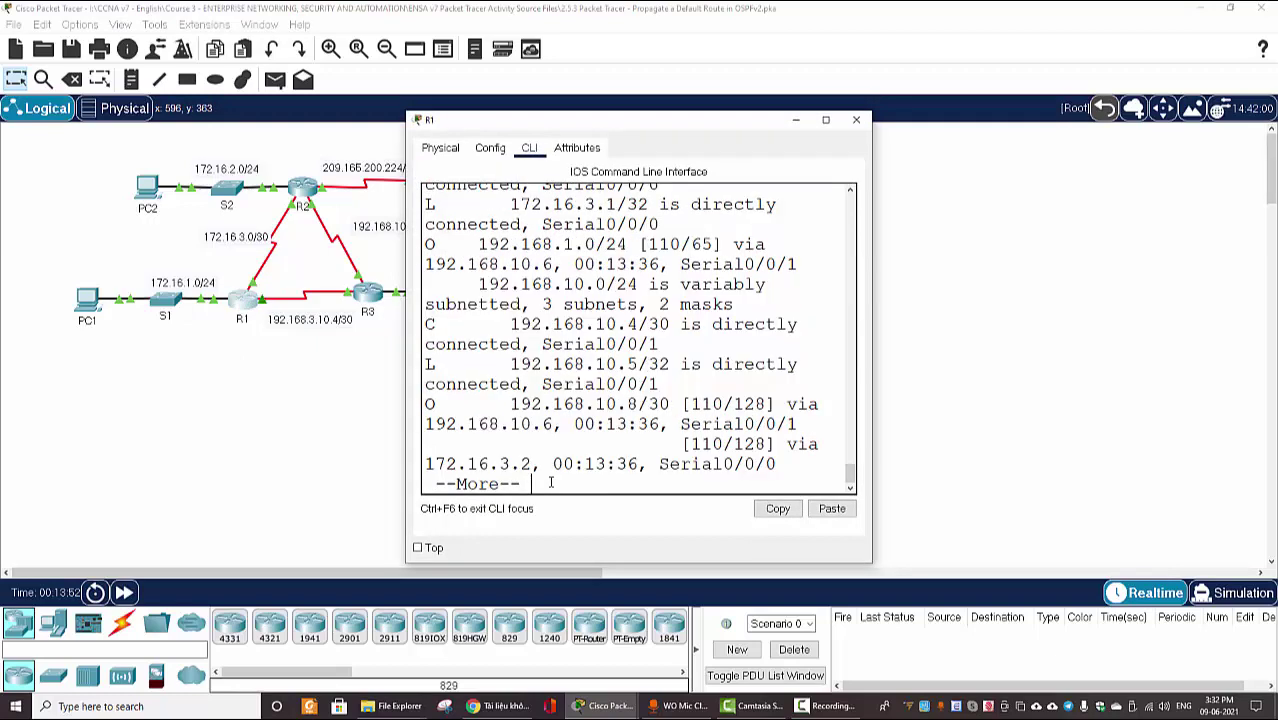
click(826, 119)
key(Return)
key(Return)
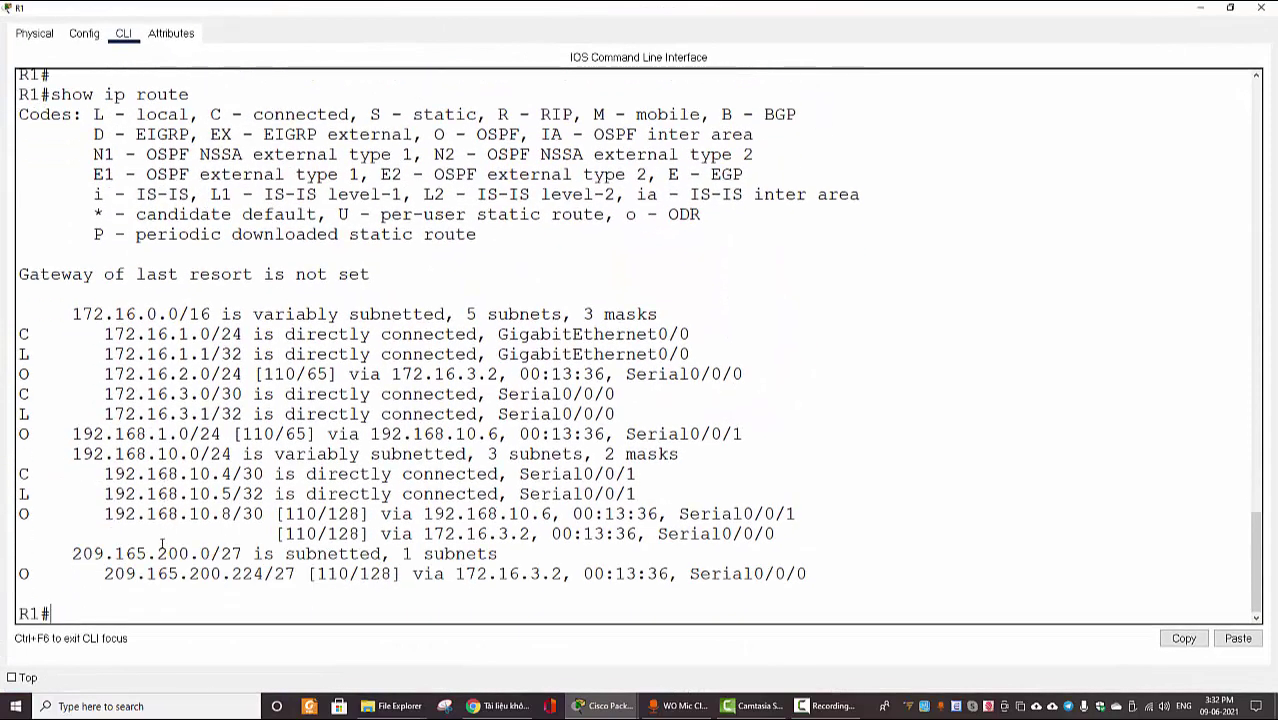
key(Return)
key(Return)
key(Return)
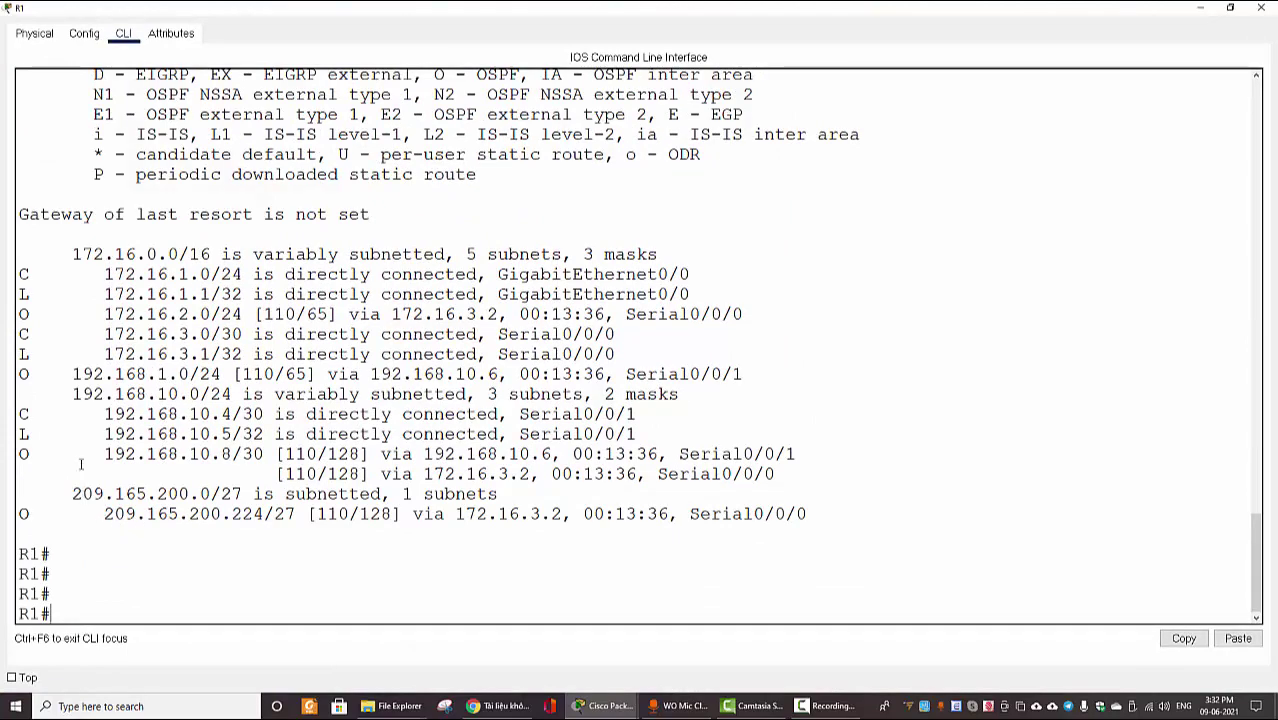
drag(26, 276, 808, 514)
click(778, 556)
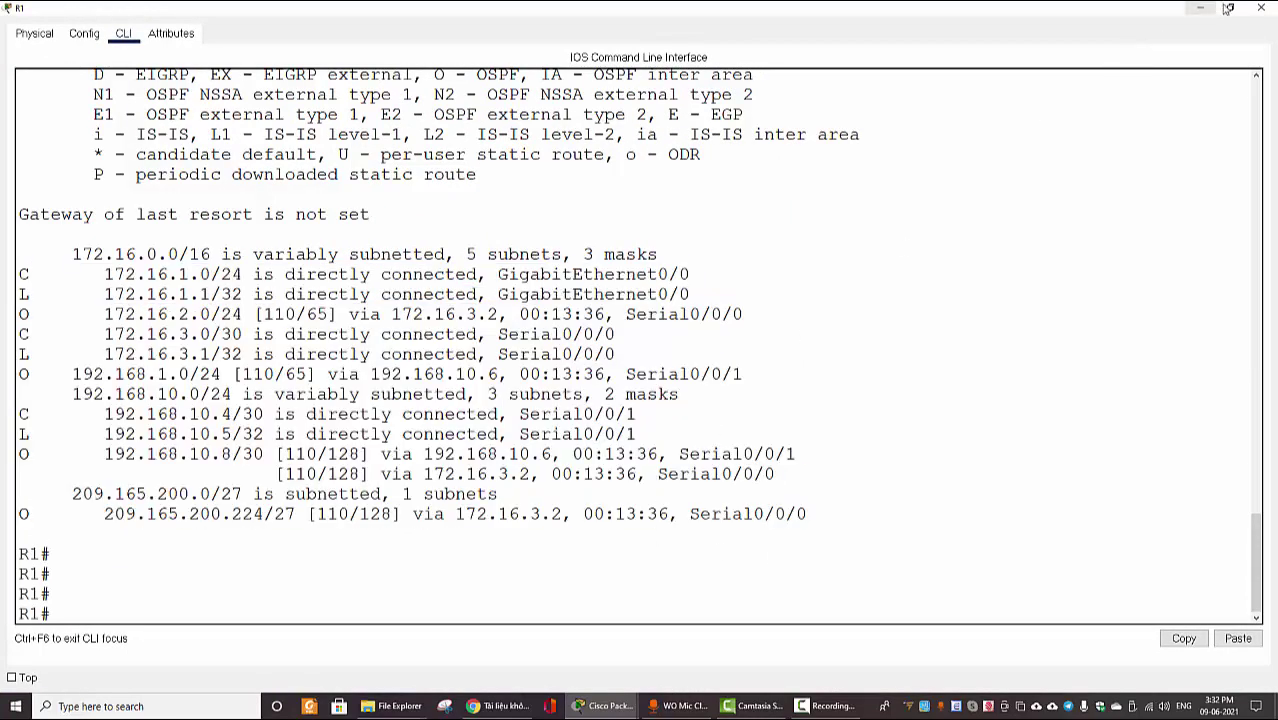
click(1261, 7)
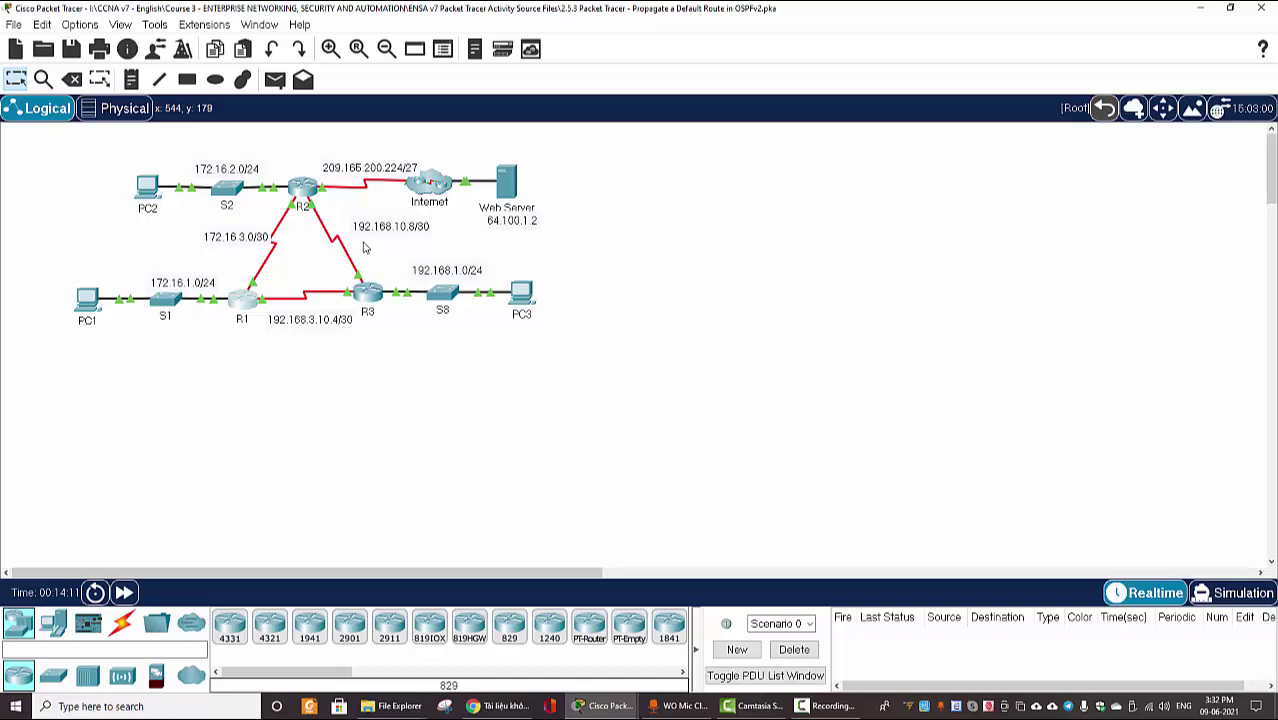
Add the static route ip route 0.0.0.0 0.0.0.0 Serial0/1/0 on R2 and check it appears in R2's routing table
click(303, 190)
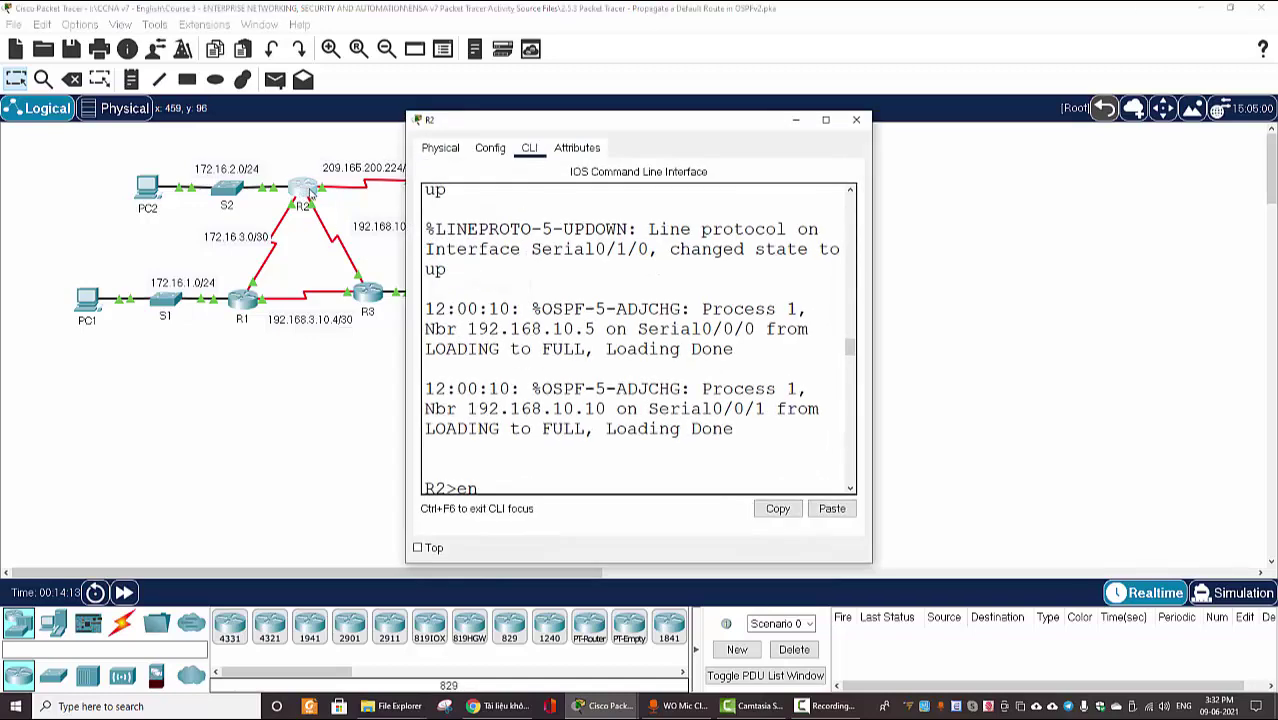
text(conf t ip route 0.0.0.0 0.0.0.0 s0/1/0   do show ip route)
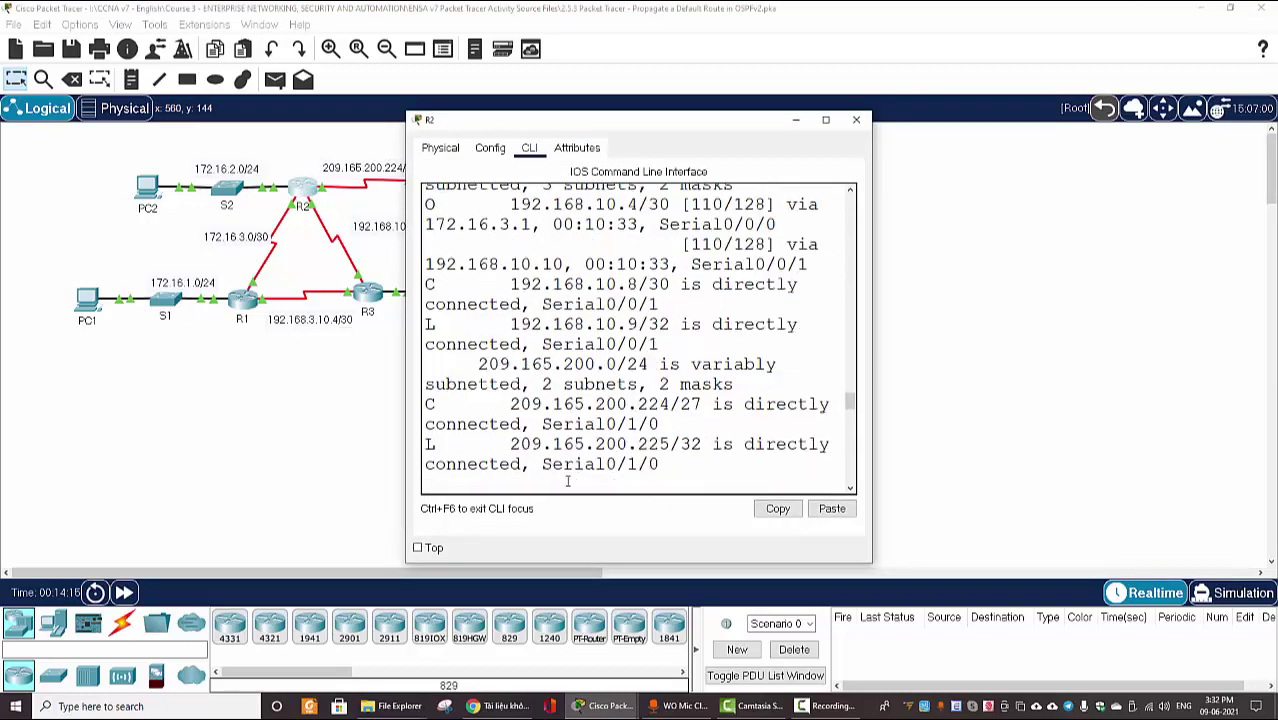
scroll(827, 236, up, 5)
click(825, 120)
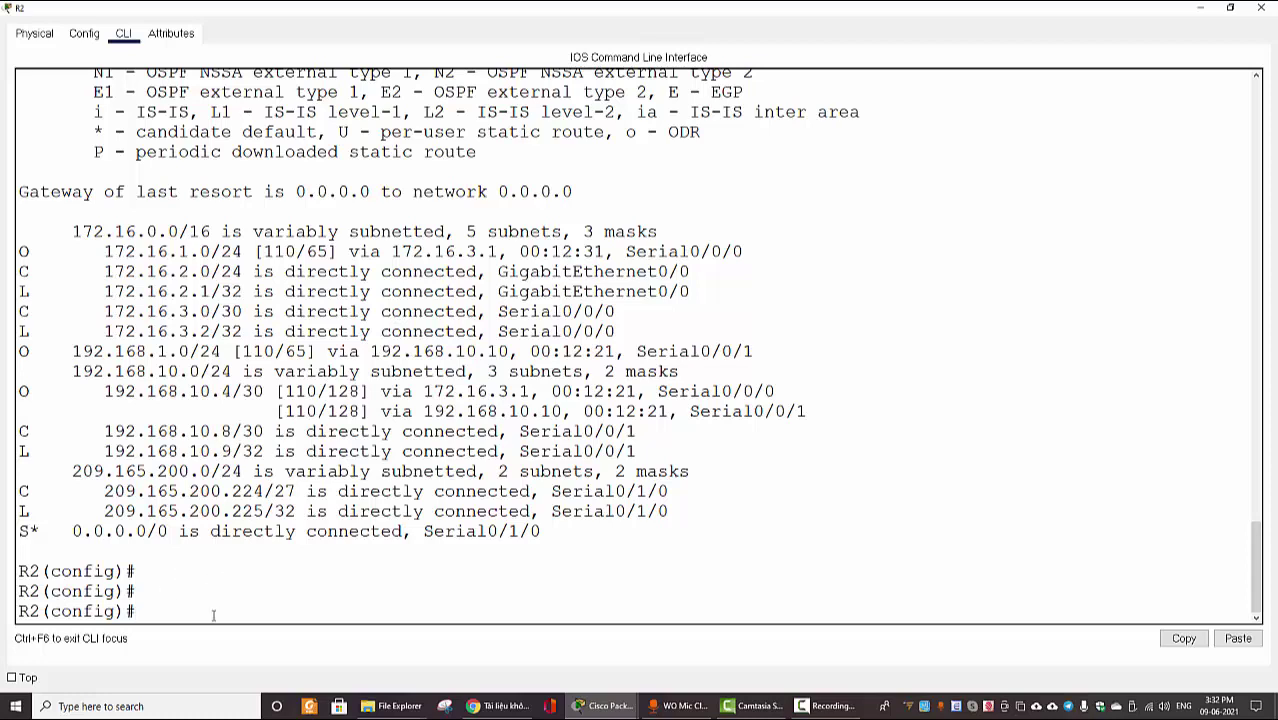
key(BackSpace)
key(BackSpace)
key(alt+Tab)
Under router ospf 1 on R2, configure default-information originate
text(rout)
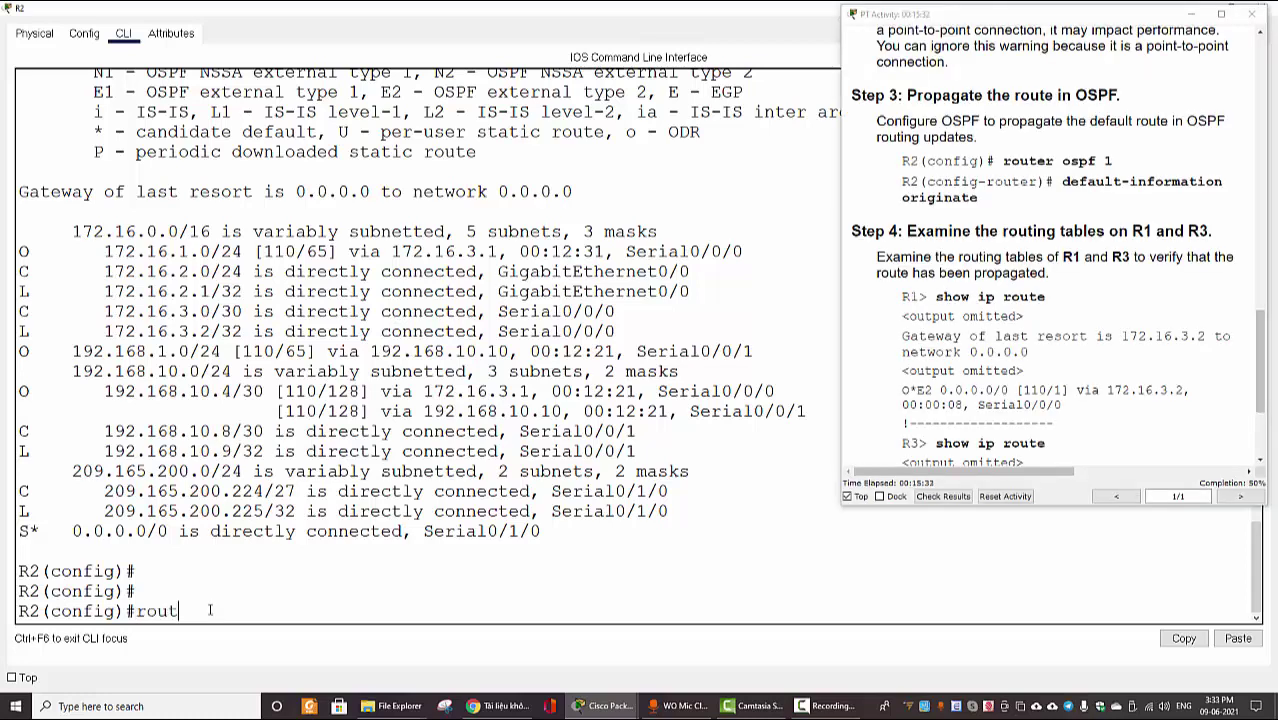
text(er ospf 1)
key(Return)
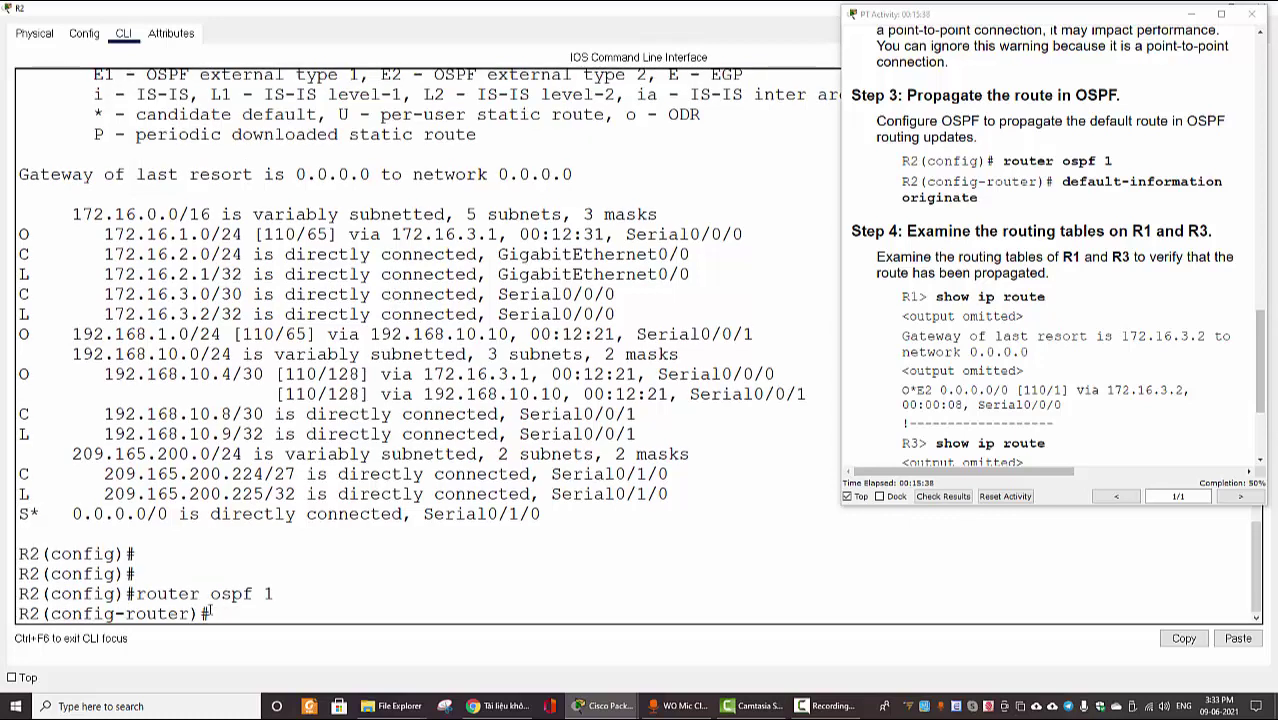
text(defa)
key(Tab)
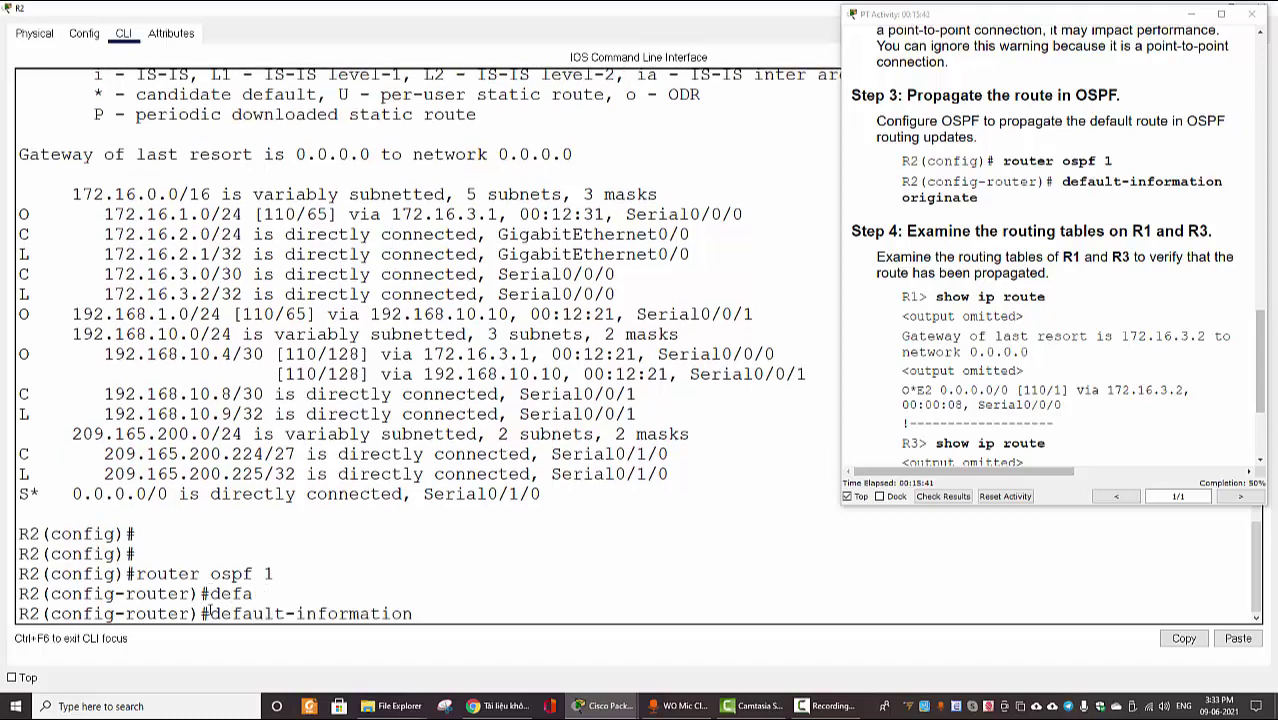
text(ori)
key(Tab)
key(Return)
key(Return)
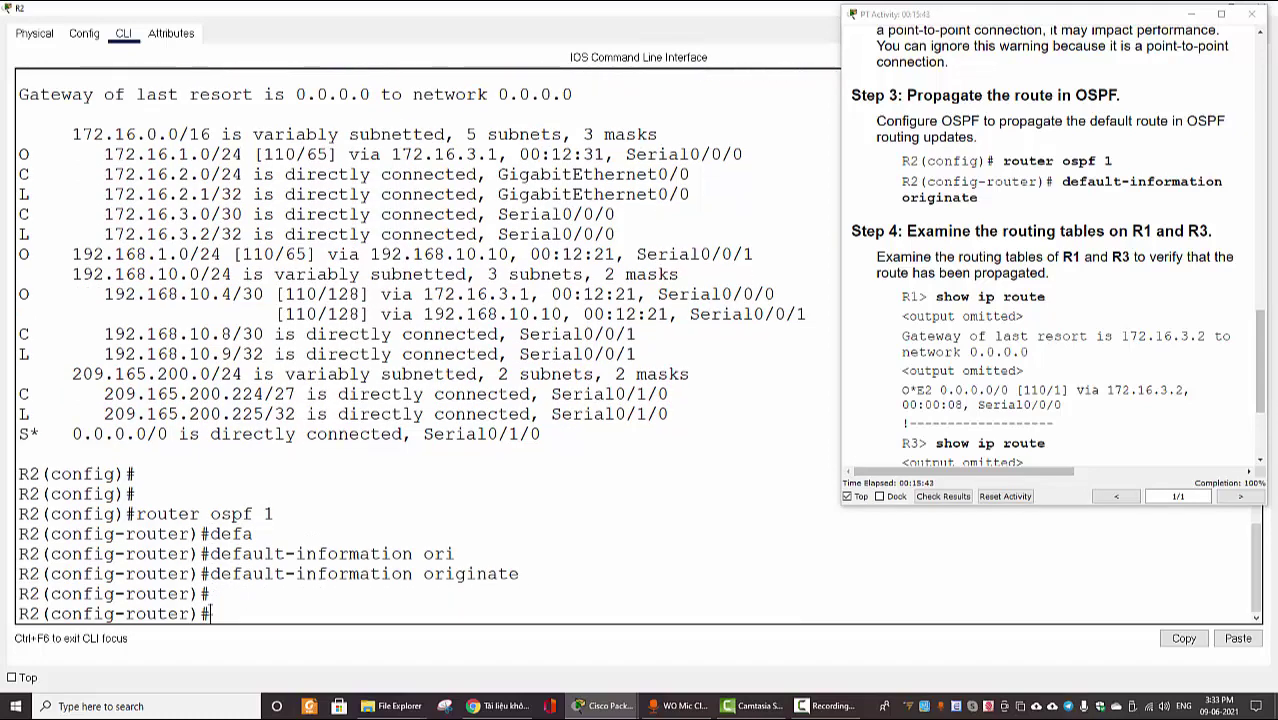
Review the originate command and R2's static default route, then close R2's window
drag(210, 574, 520, 576)
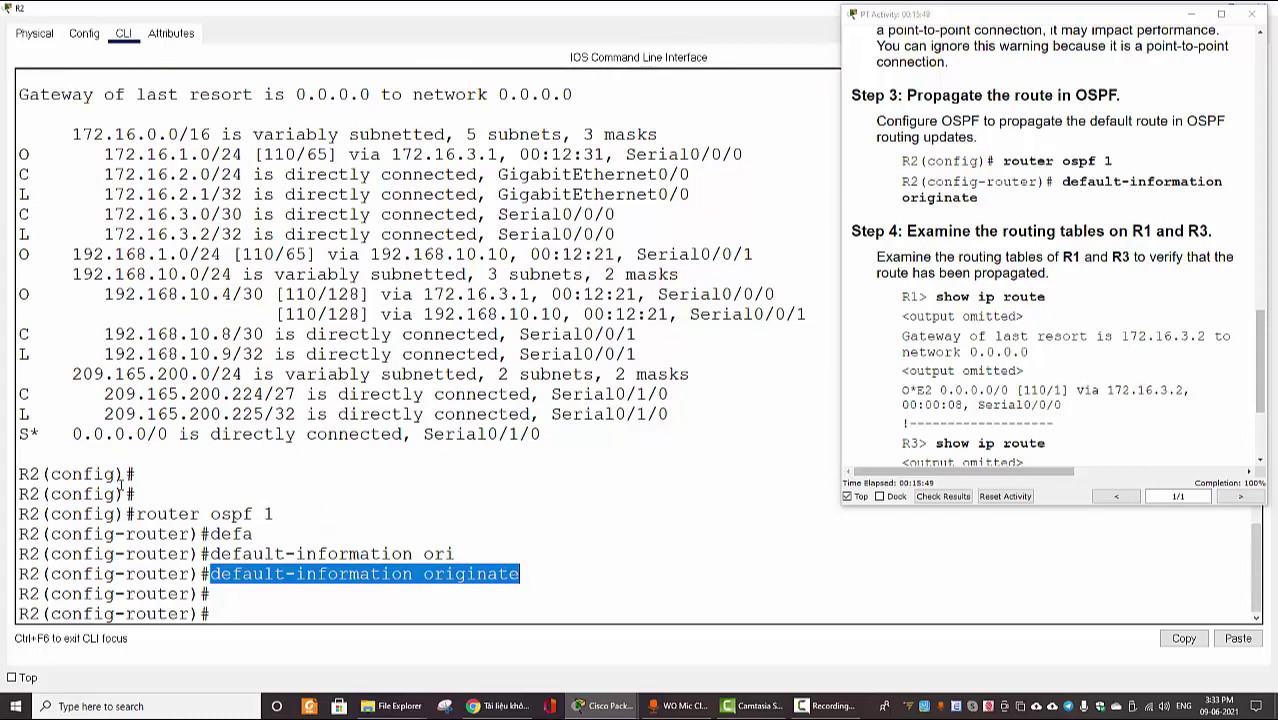
drag(19, 434, 580, 450)
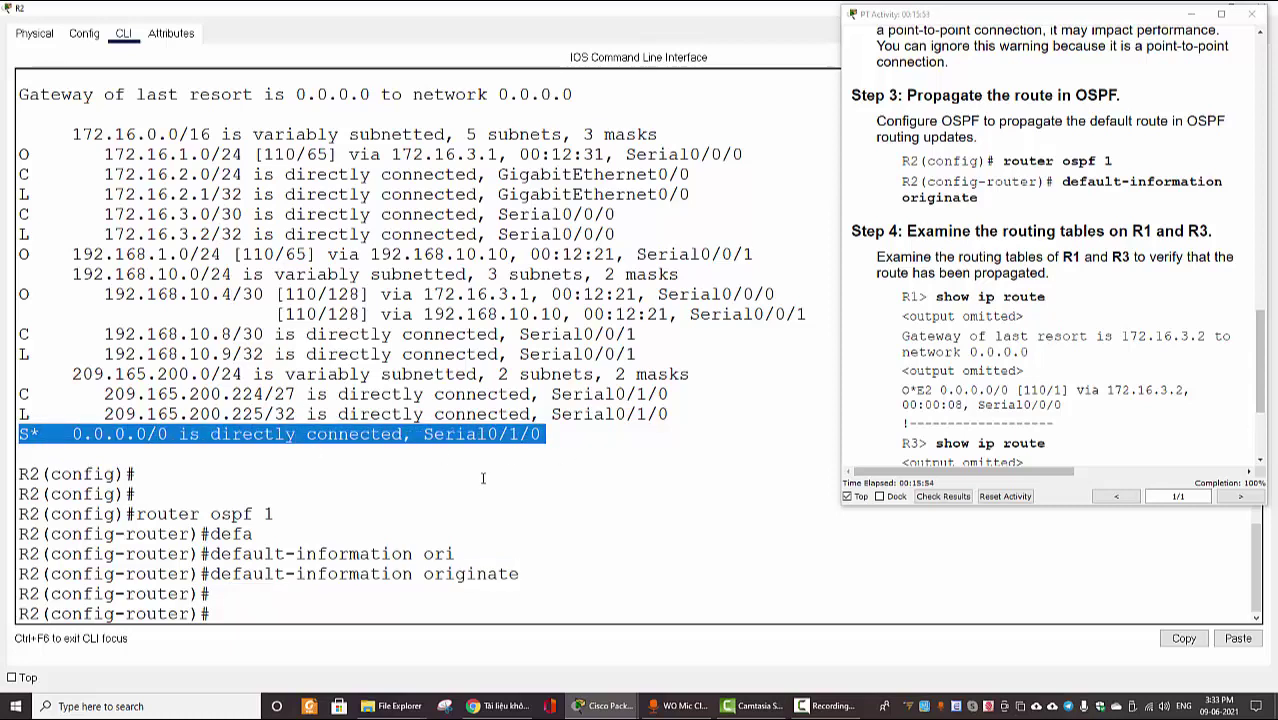
click(817, 145)
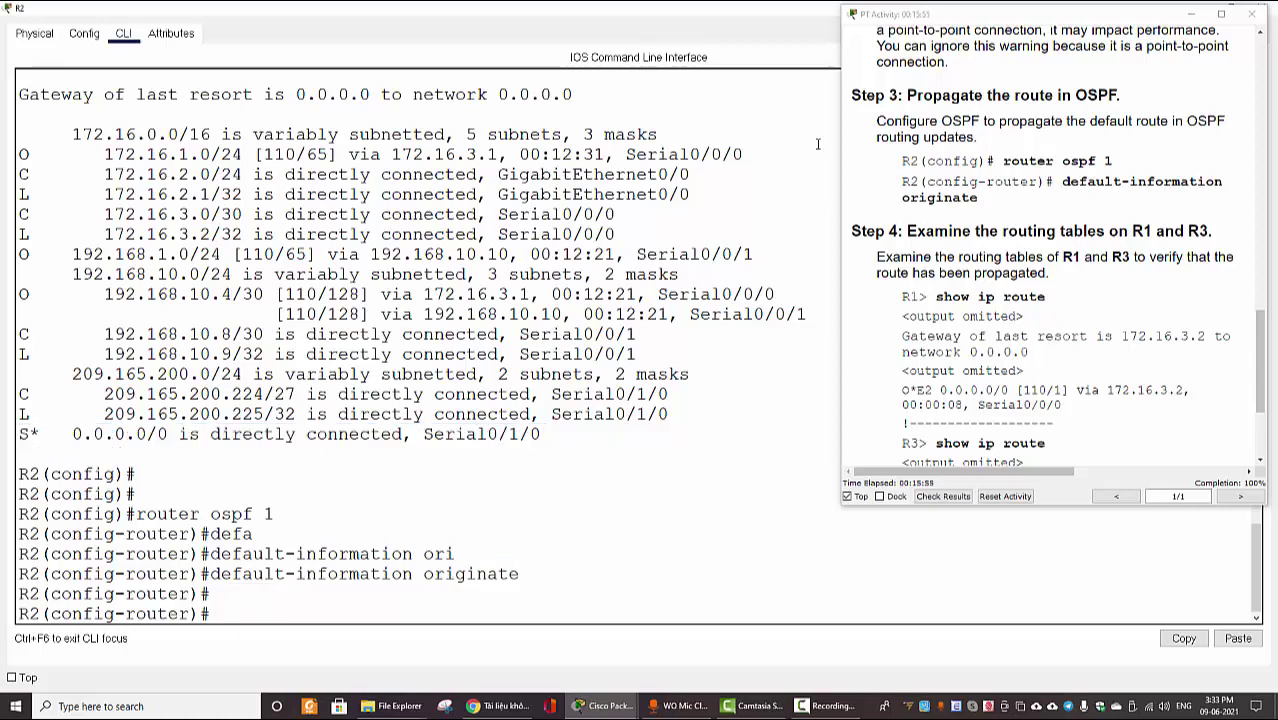
click(1190, 14)
click(1199, 10)
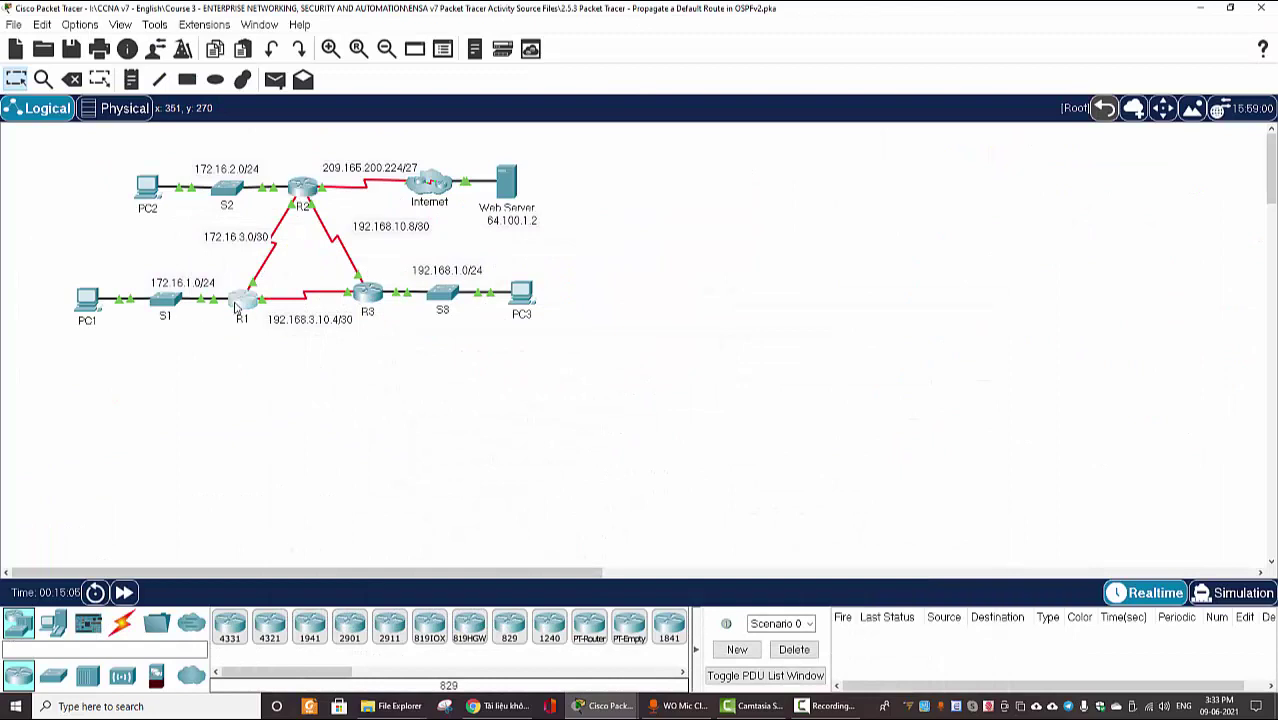
Display R1's full routing table with show ip route in a maximized console
click(237, 306)
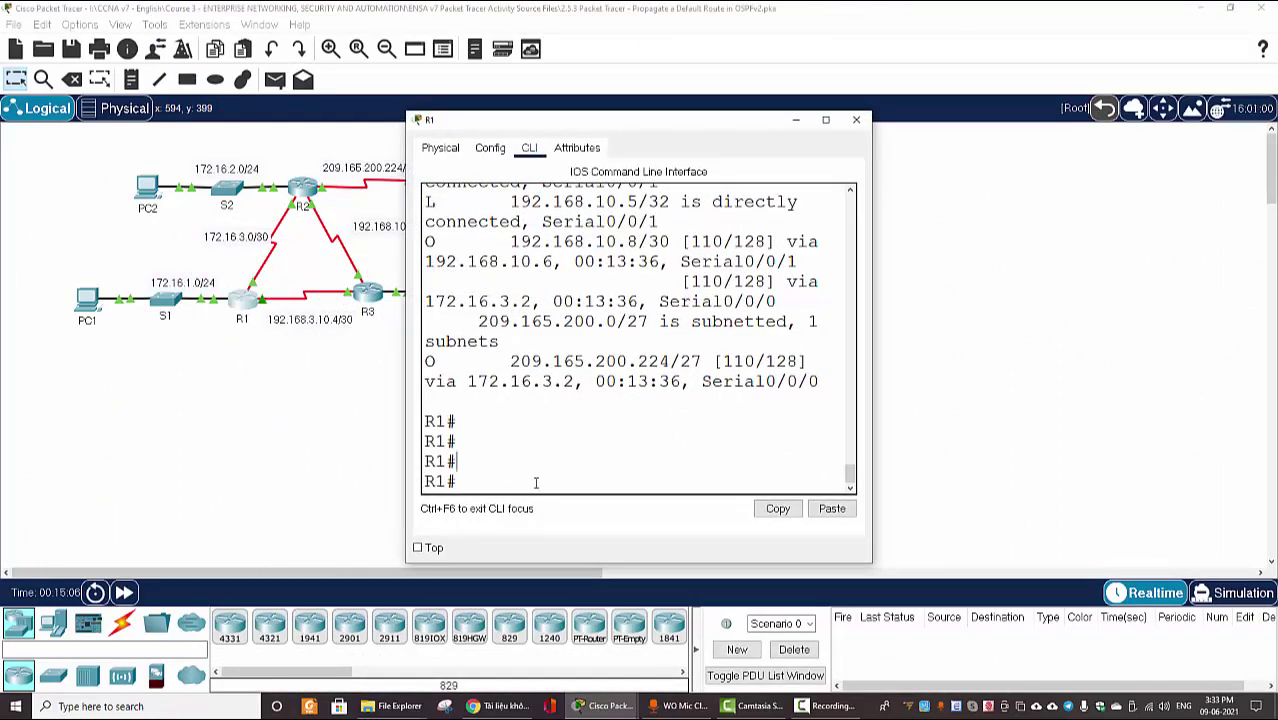
text(show ip route)
key(Return)
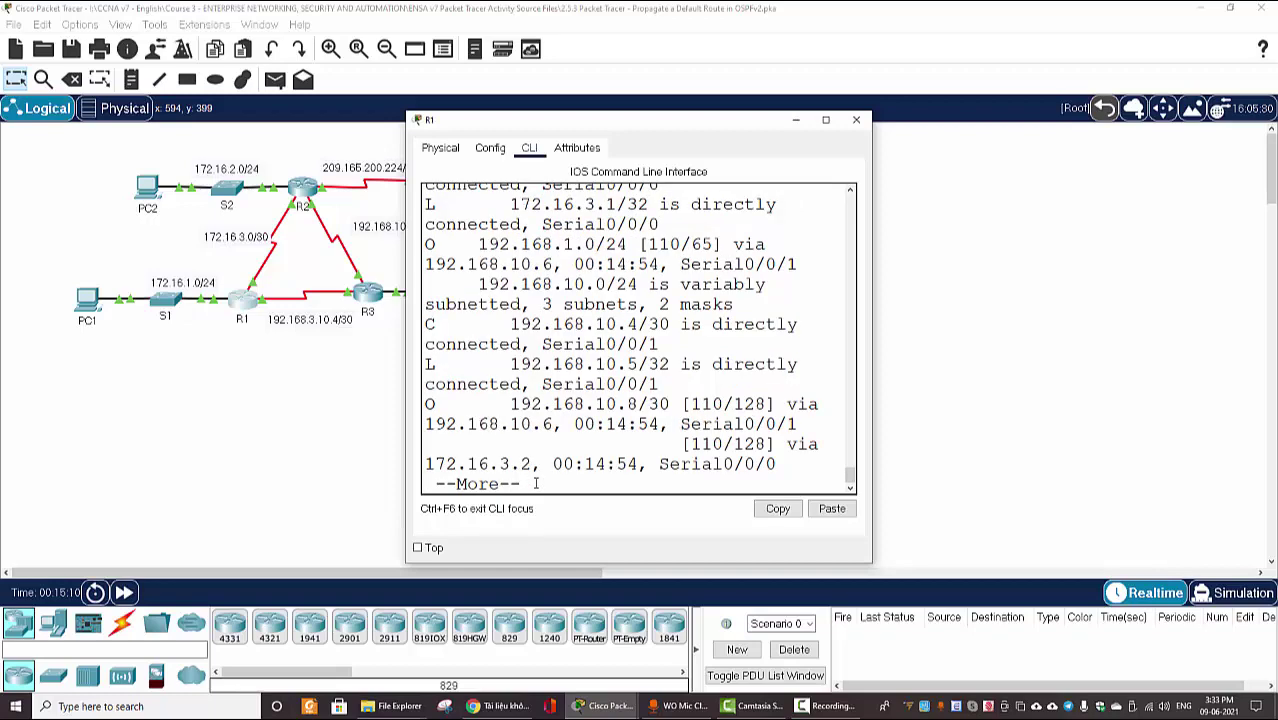
click(826, 120)
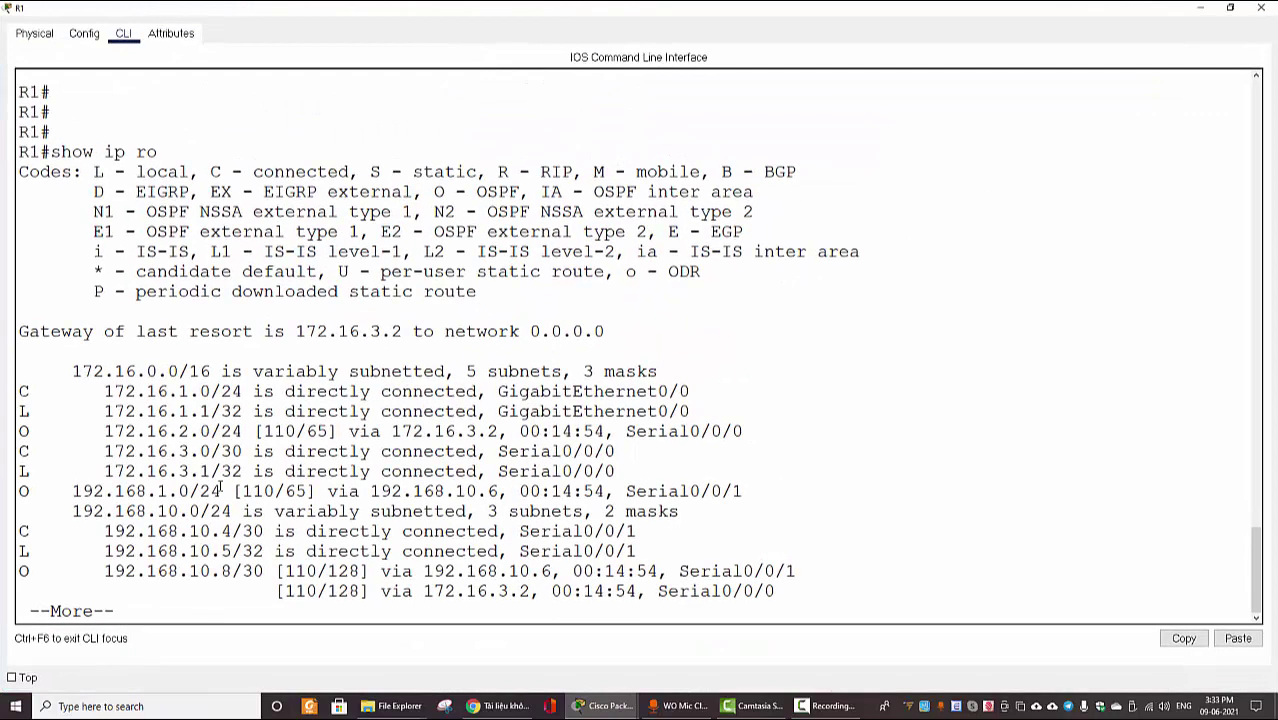
key(Return)
key(space)
key(Return)
key(Return)
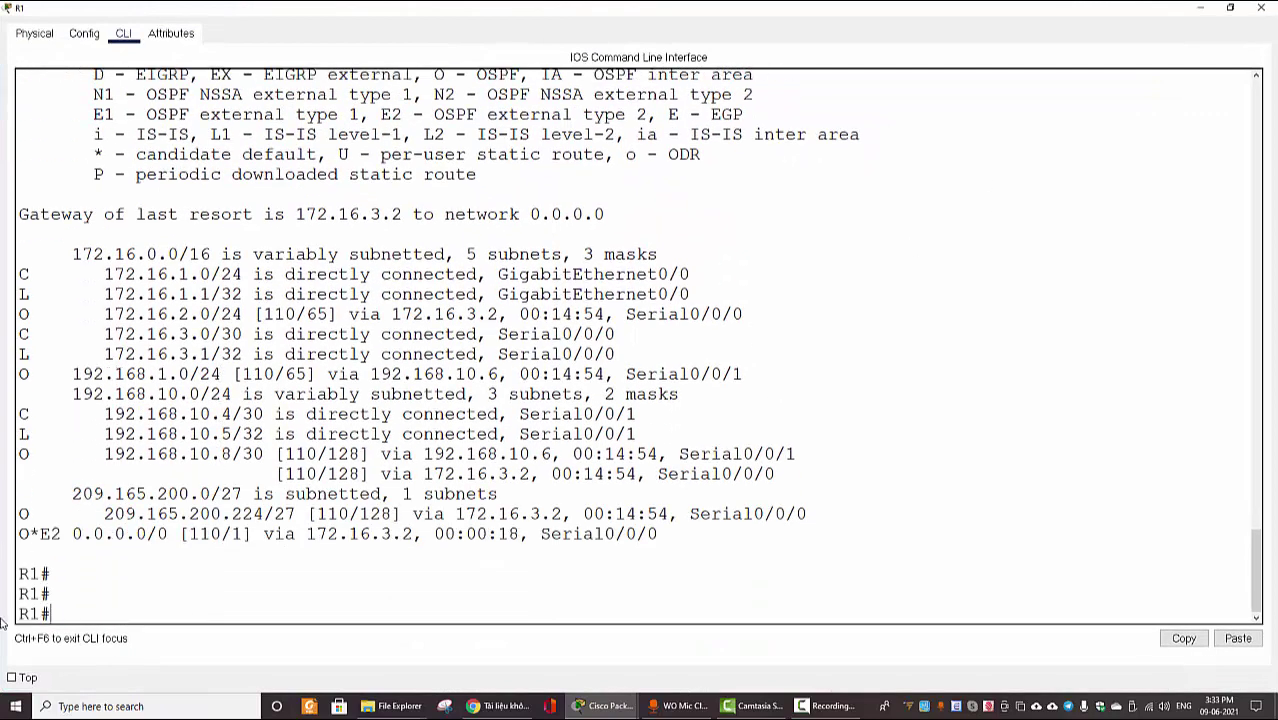
Identify R1's O*E2 0.0.0.0/0 route via 172.16.3.2 and the E2 legend entry, then close R1
mouse_move(22, 534)
mouse_down()
mouse_move(662, 536)
mouse_move(10, 536)
mouse_move(24, 534)
mouse_up()
drag(101, 154, 94, 154)
drag(138, 154, 316, 154)
scroll(430, 335, up, 1)
scroll(430, 335, up, 1)
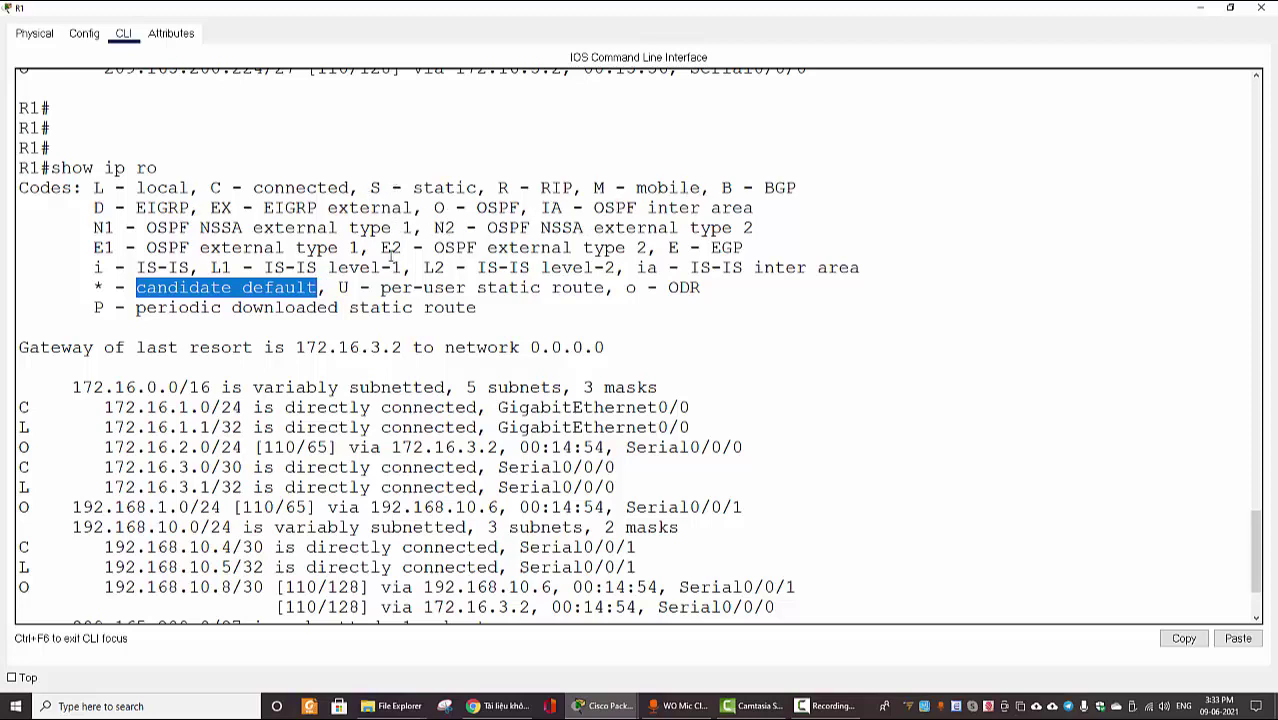
drag(381, 248, 413, 248)
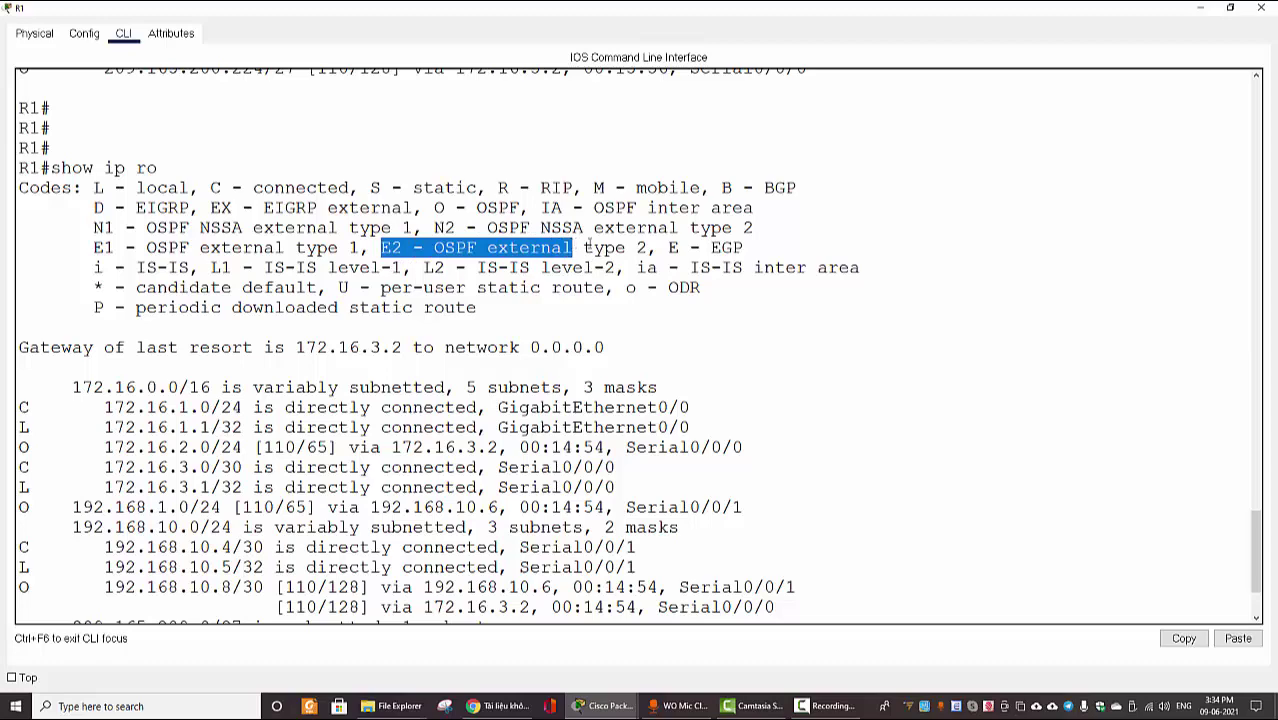
drag(589, 247, 627, 248)
key(Return)
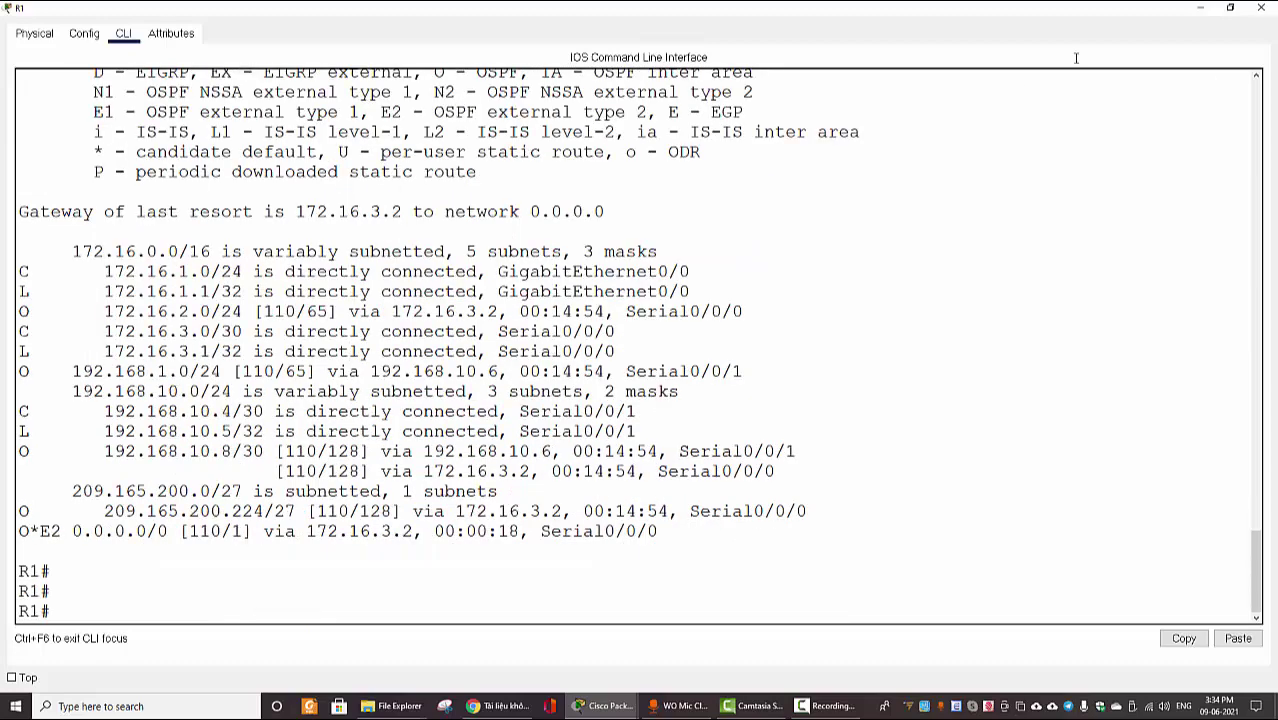
click(1258, 7)
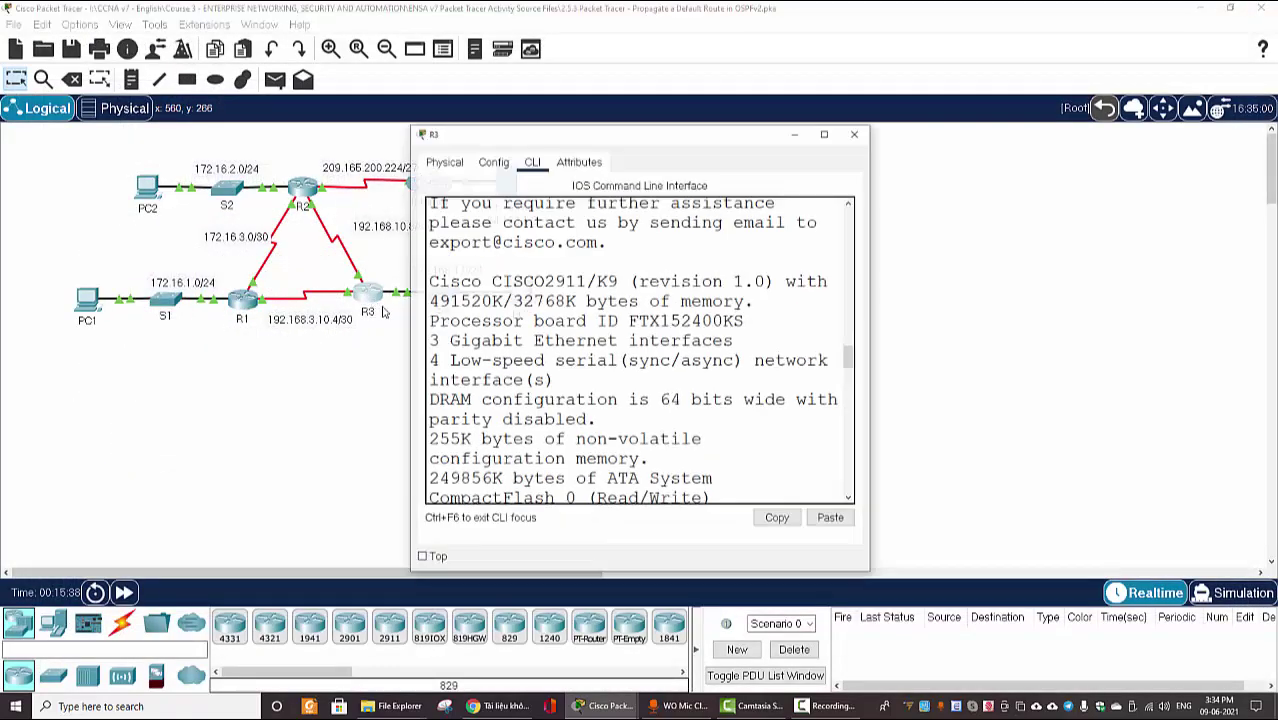
Verify with sh ip route that R3 has an O*E2 default route via 192.168.10.9
click(369, 297)
click(825, 120)
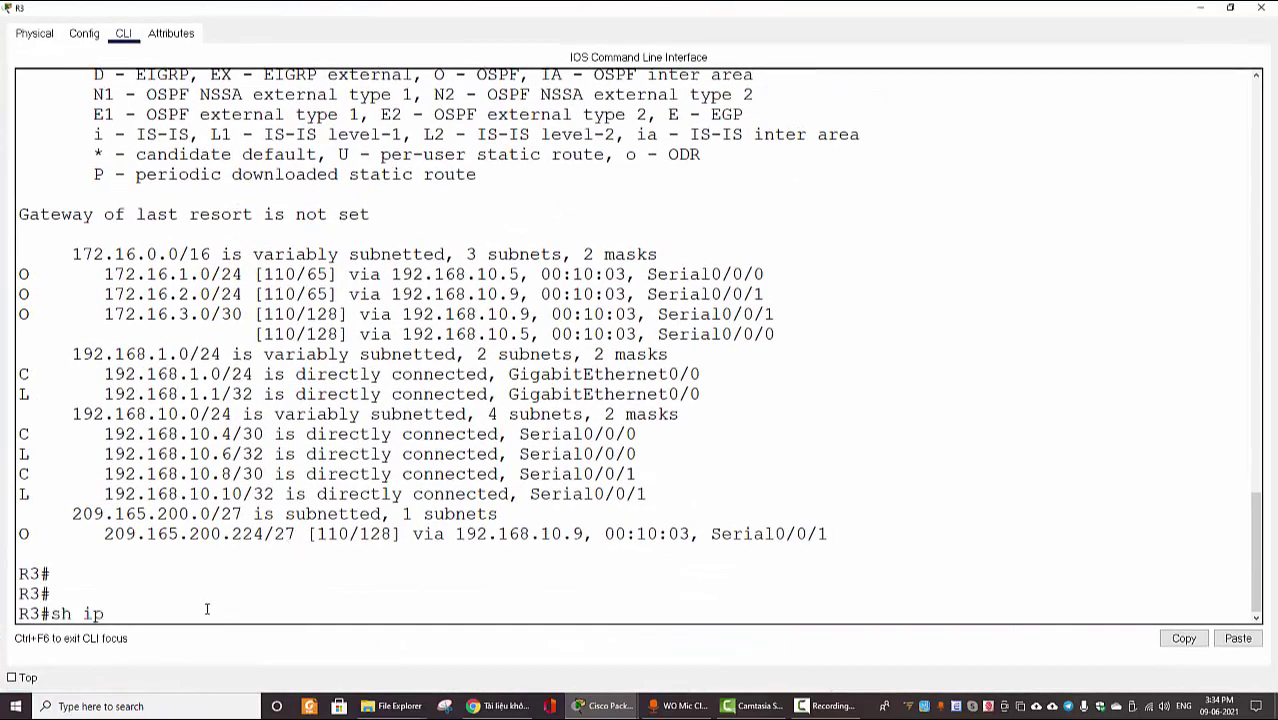
text(sh ip route)
key(Return)
key(Return)
key(Return)
key(Return)
key(Return)
key(Return)
key(Return)
key(Return)
key(Return)
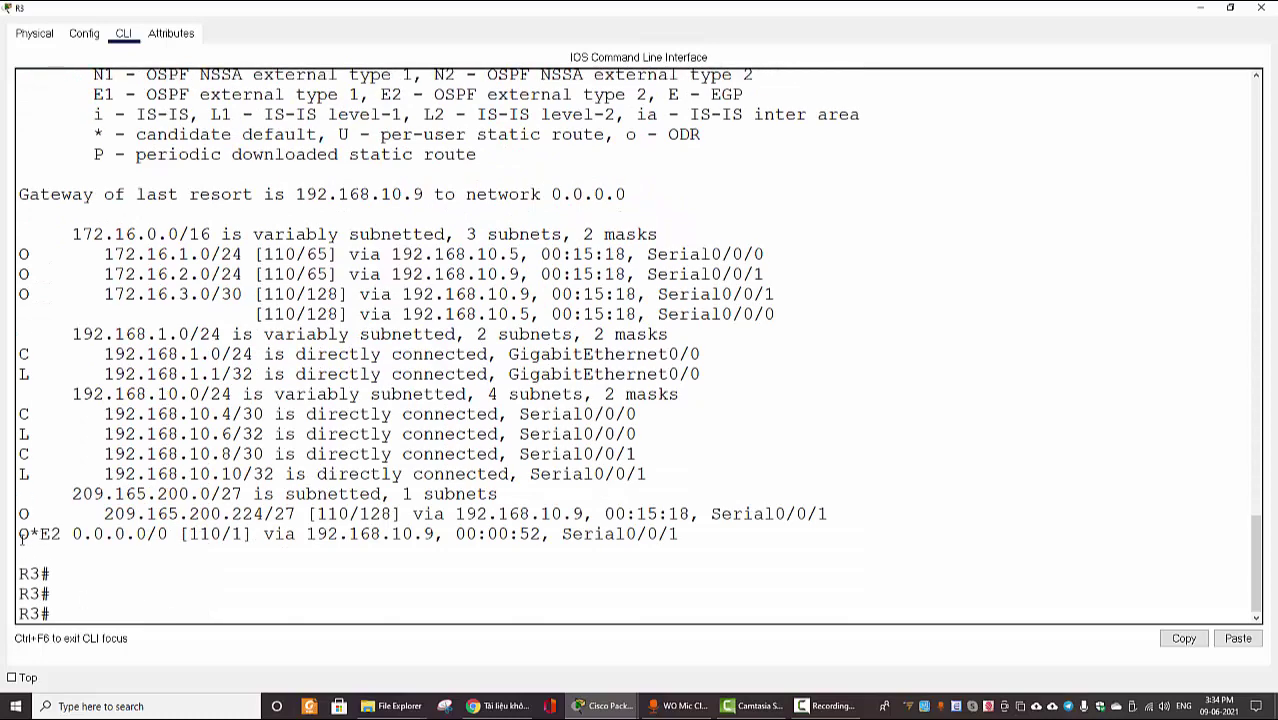
drag(19, 536, 673, 597)
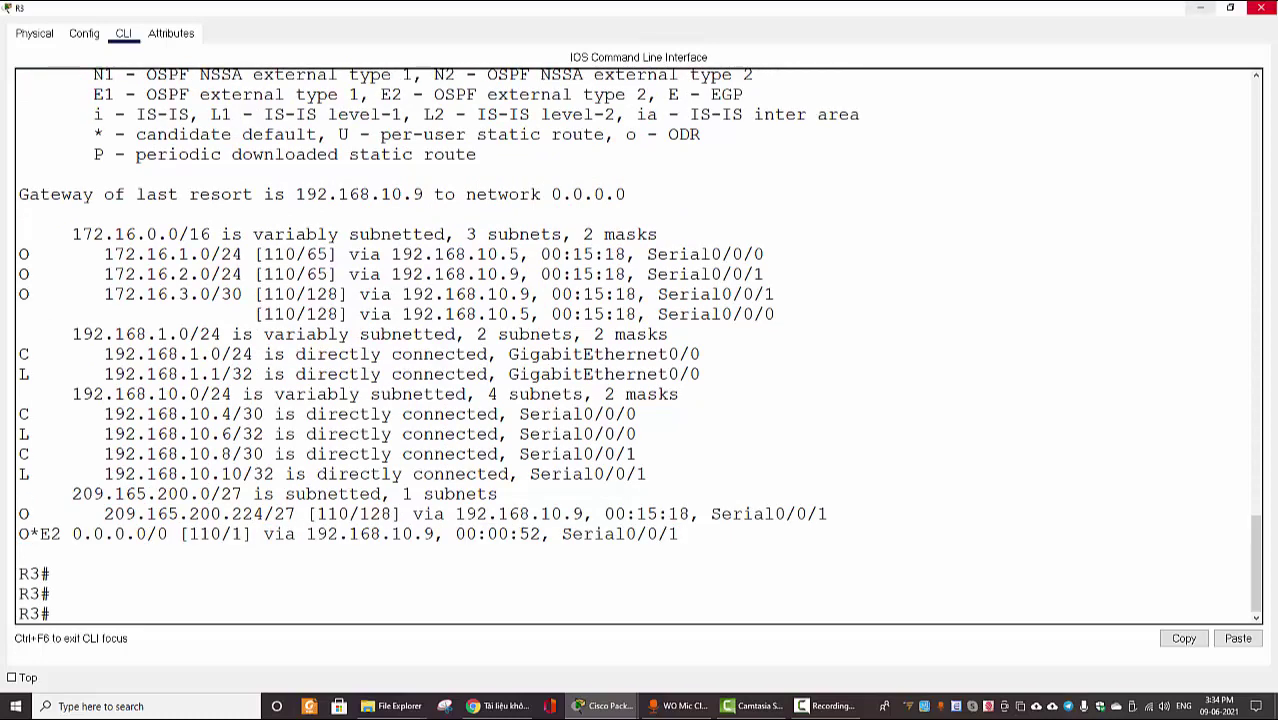
click(1262, 8)
Rerun ping 64.100.1.2 from PC1 and confirm the Web Server now replies
click(88, 303)
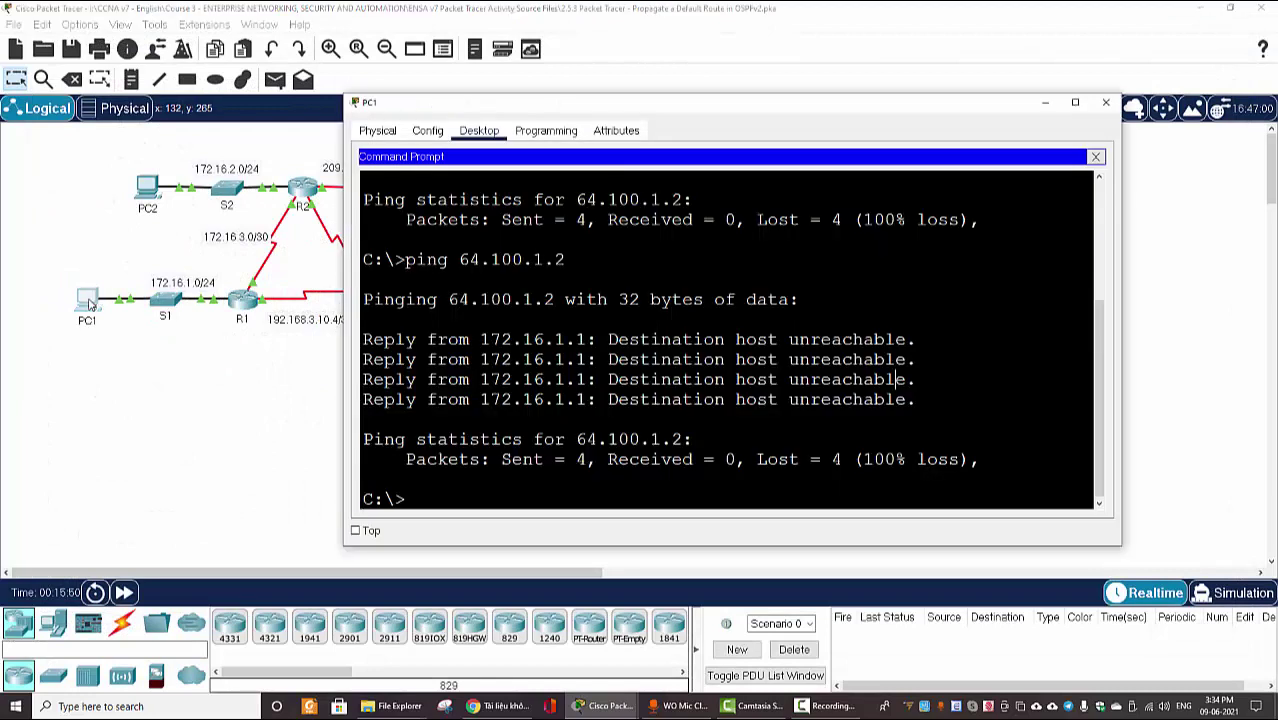
key(Up)
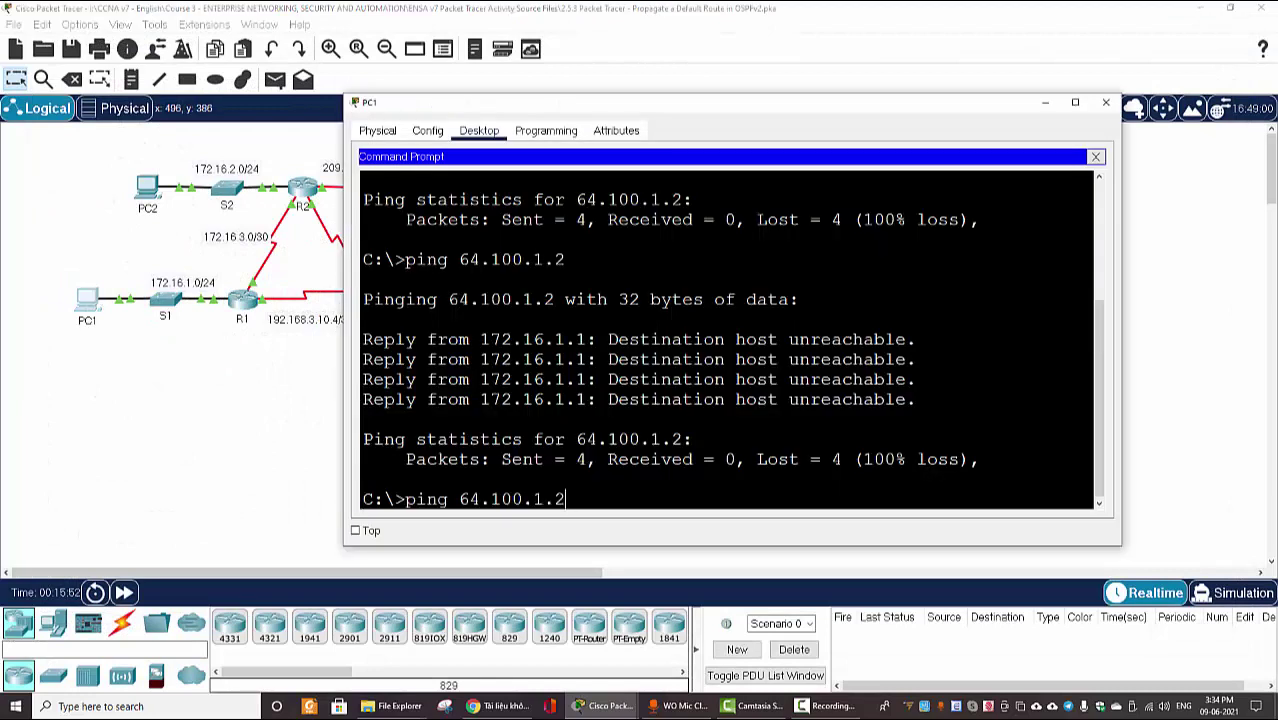
key(Return)
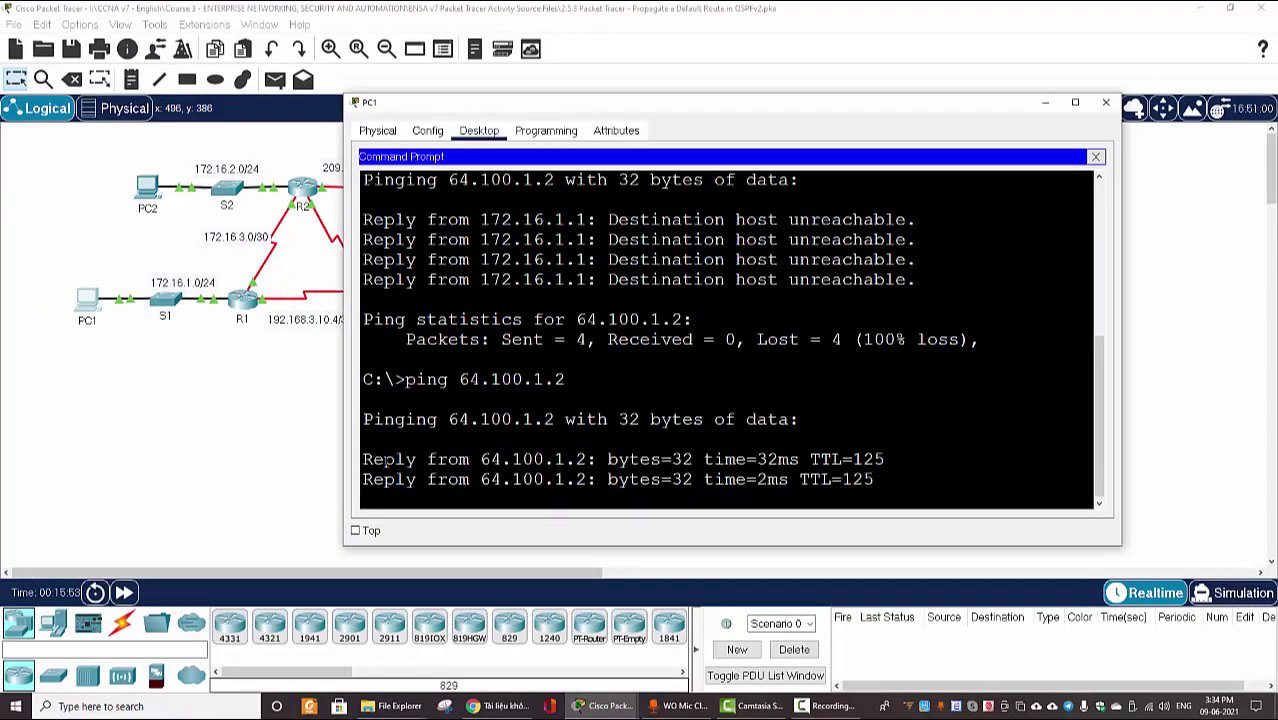
click(257, 399)
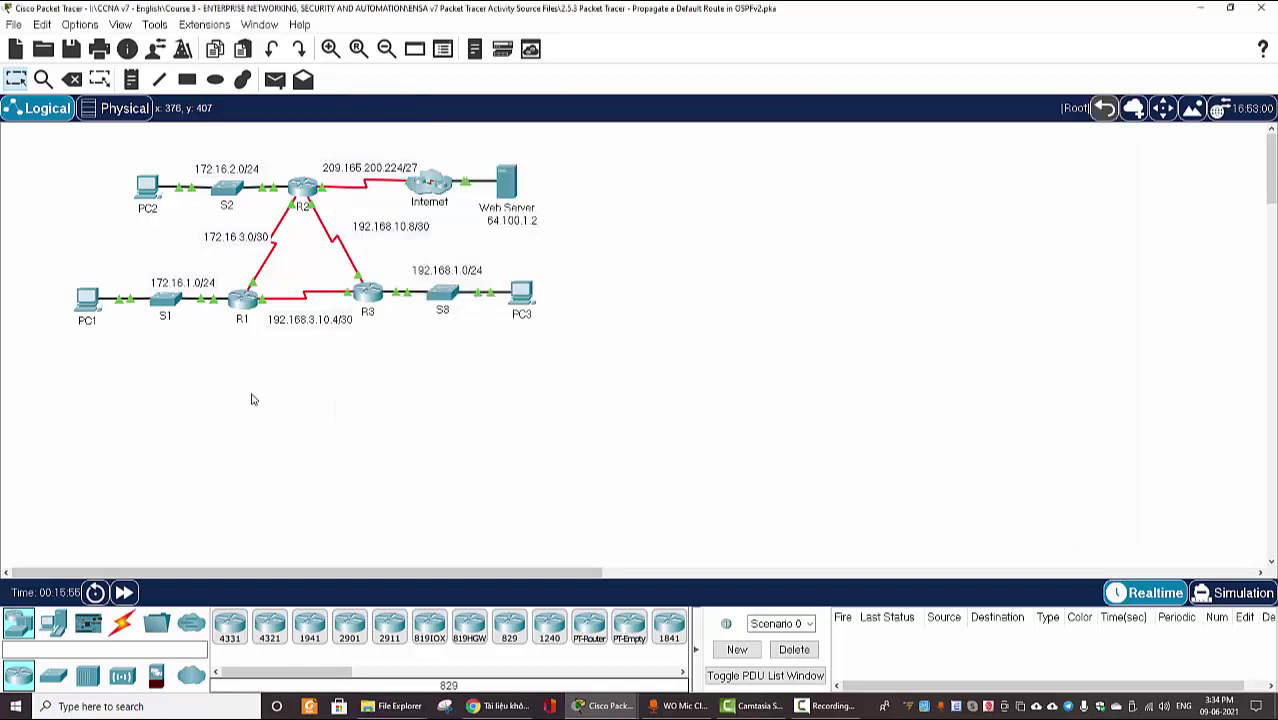
Rerun ping 64.100.1.2 from PC3's Command Prompt, getting 0% loss, and close PC3
click(531, 306)
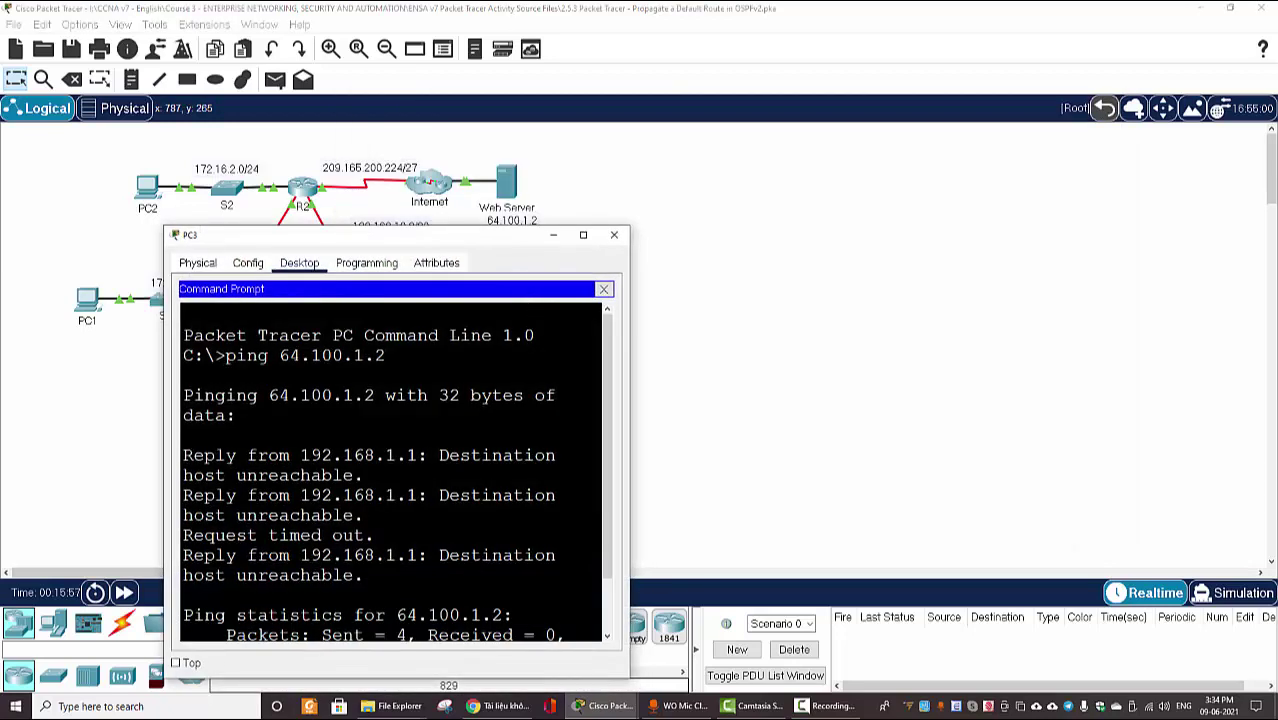
click(583, 234)
key(Up)
key(Return)
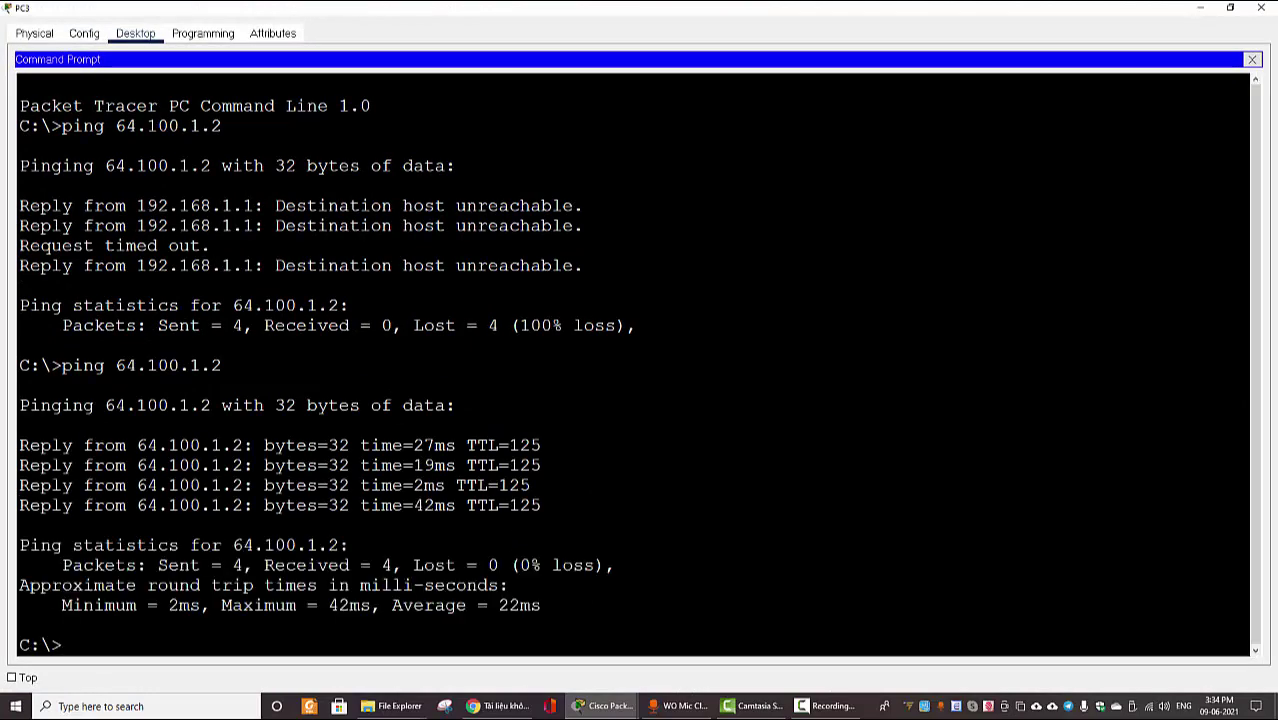
click(1260, 8)
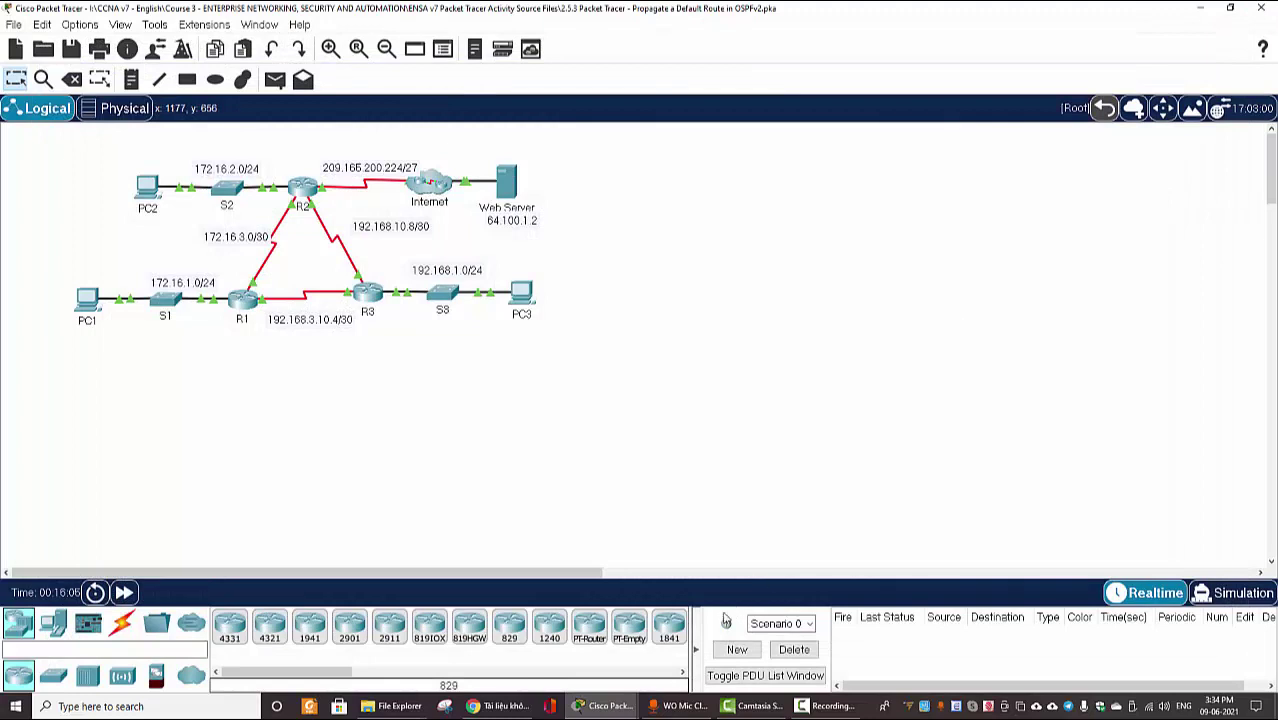